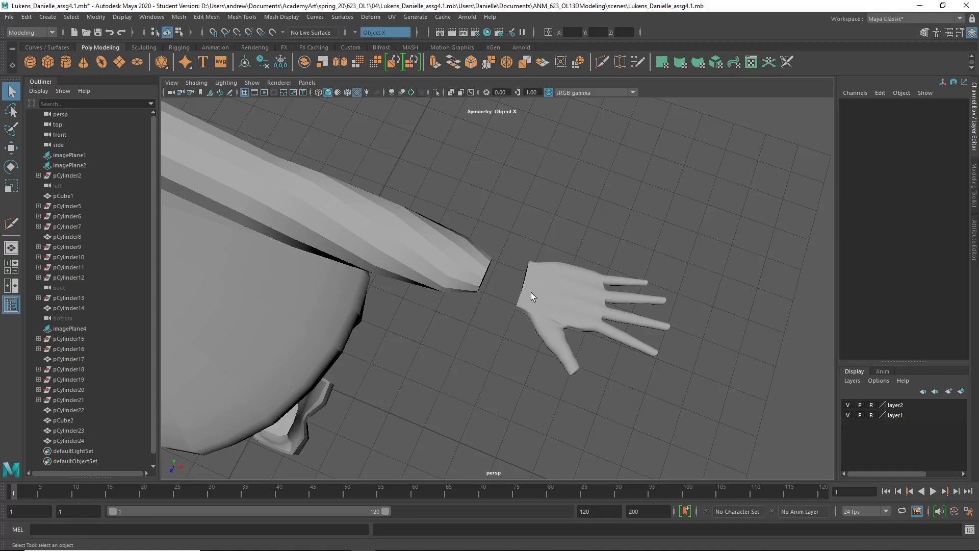
# - Delete the hand mesh's construction history and display it without smoothing
pyautogui.keyDown('alt'); pyautogui.moveTo(526, 314); pyautogui.dragTo(566, 302); pyautogui.keyUp('alt')
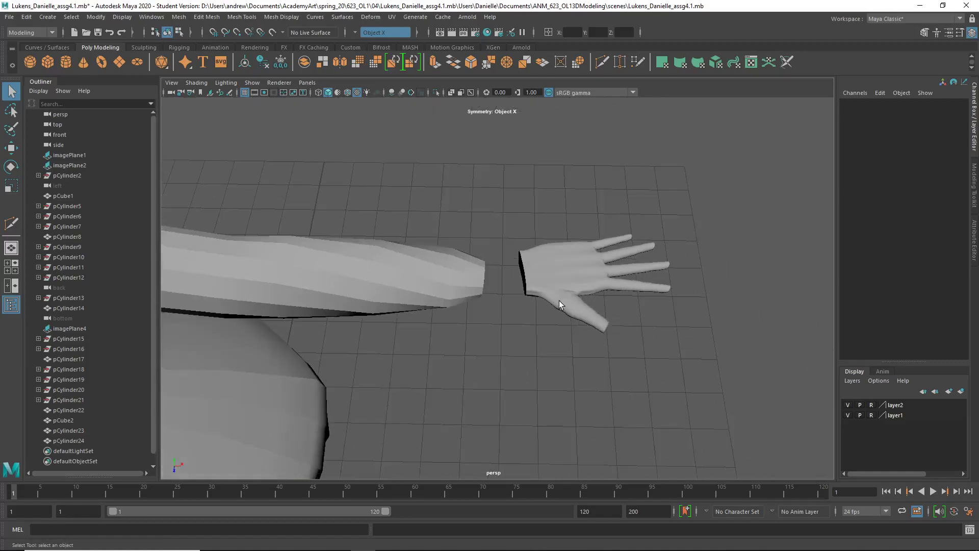
pyautogui.click(535, 297)
pyautogui.moveTo(525, 263); pyautogui.dragTo(574, 261, button='right')
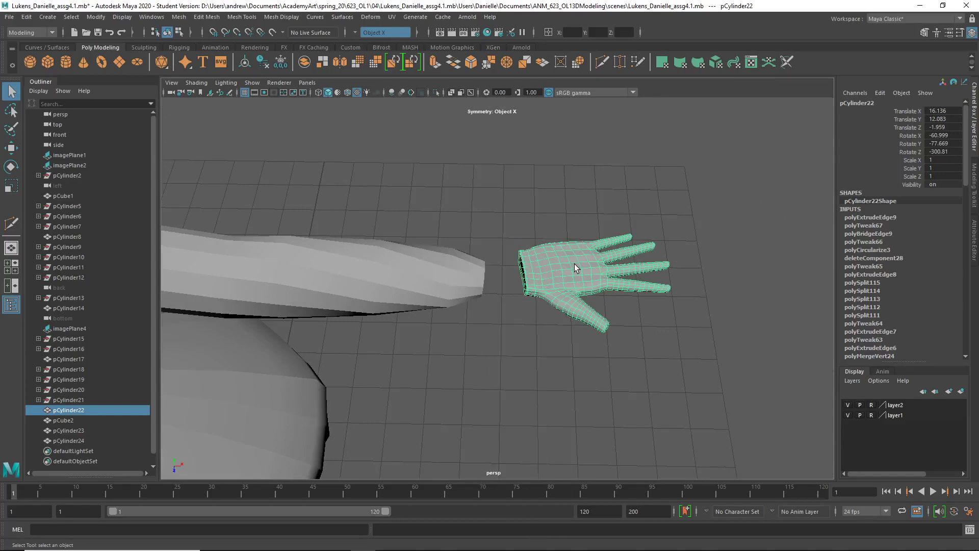
pyautogui.hotkey('alt', 'shift', 'd')
pyautogui.press('f')
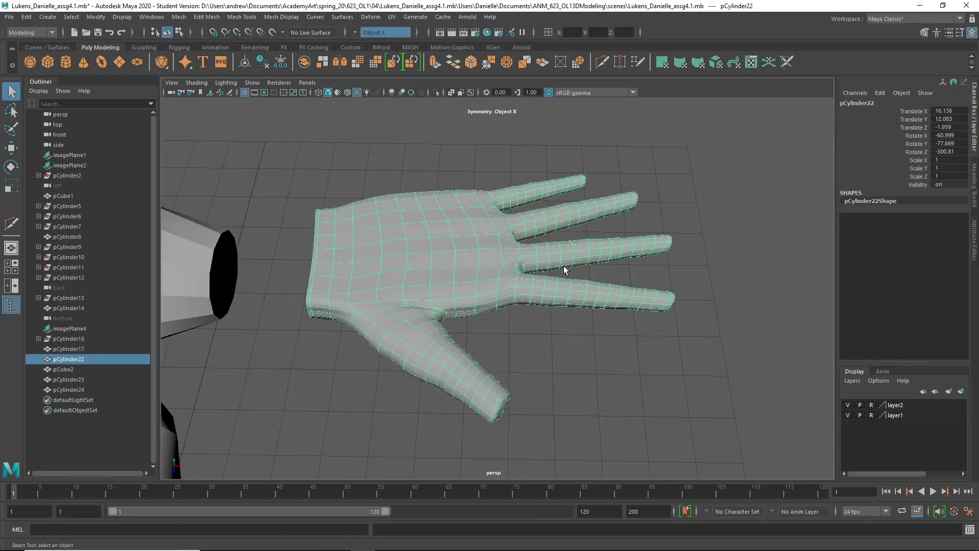
pyautogui.keyDown('alt'); pyautogui.moveTo(343, 278); pyautogui.dragTo(416, 252); pyautogui.keyUp('alt')
pyautogui.press('1')
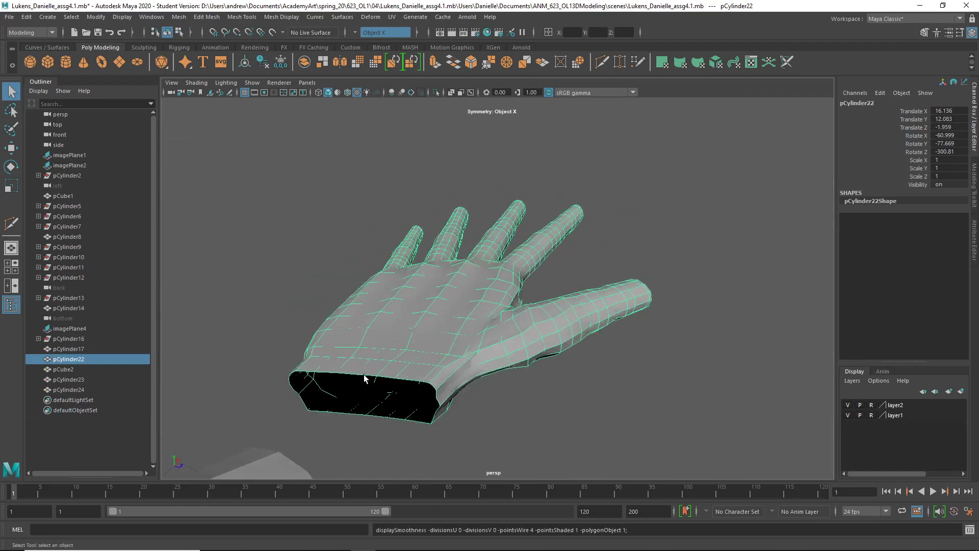
# - Select the wrist's open border edge loop, enable soft selection and scale the wrist area vertically
pyautogui.moveTo(363, 375); pyautogui.dragTo(363, 319, button='right')
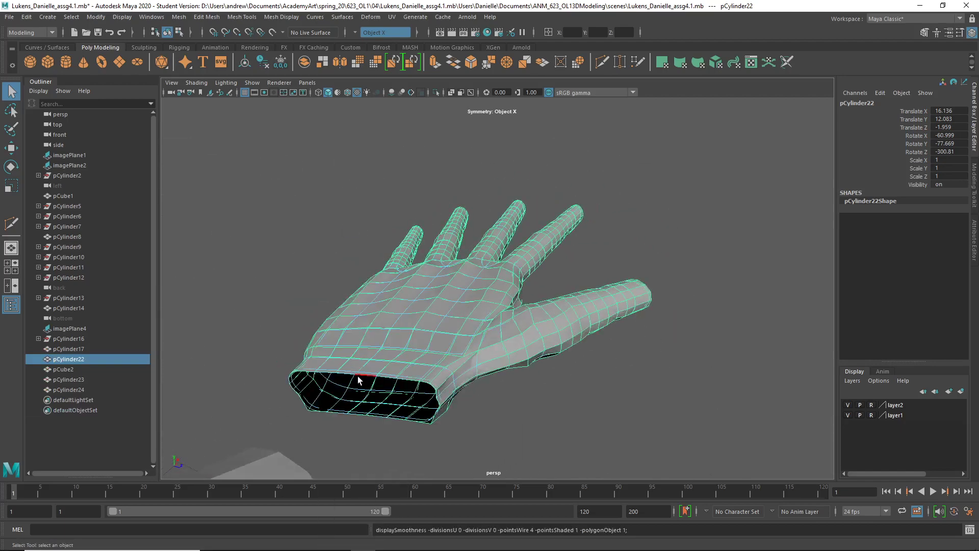
pyautogui.doubleClick(358, 375)
pyautogui.keyDown('alt'); pyautogui.moveTo(540, 436); pyautogui.dragTo(551, 448); pyautogui.keyUp('alt')
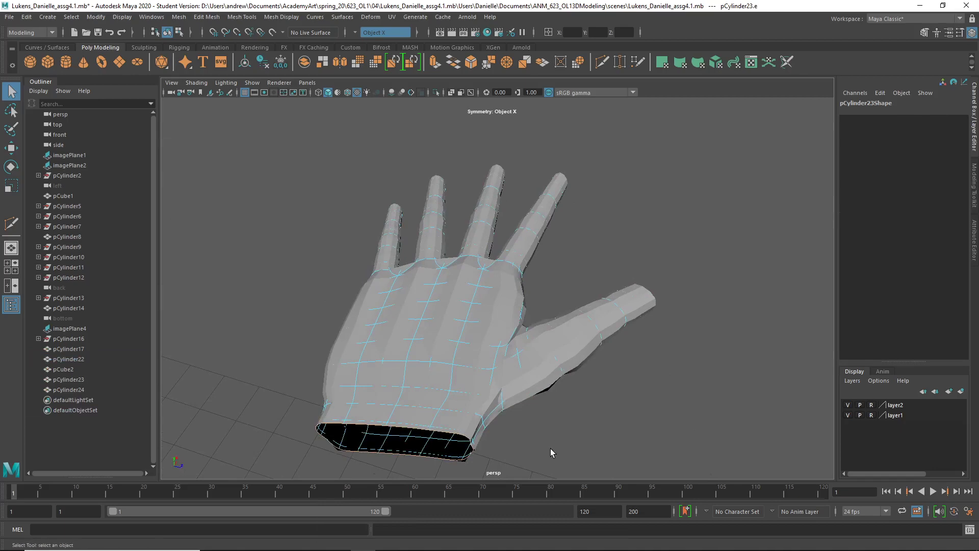
pyautogui.press('1')
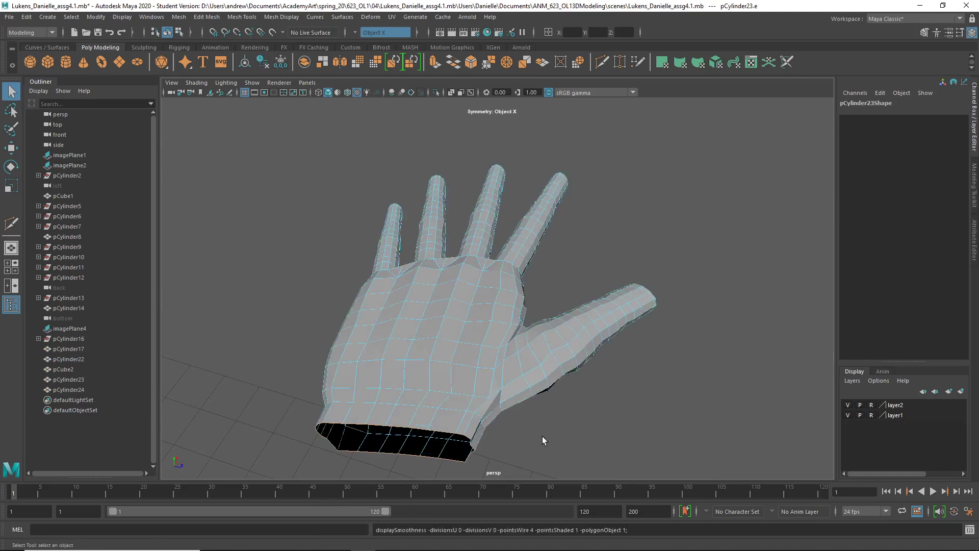
pyautogui.press('b')
pyautogui.keyDown('alt'); pyautogui.moveTo(541, 434); pyautogui.dragTo(522, 418); pyautogui.keyUp('alt')
pyautogui.press('r')
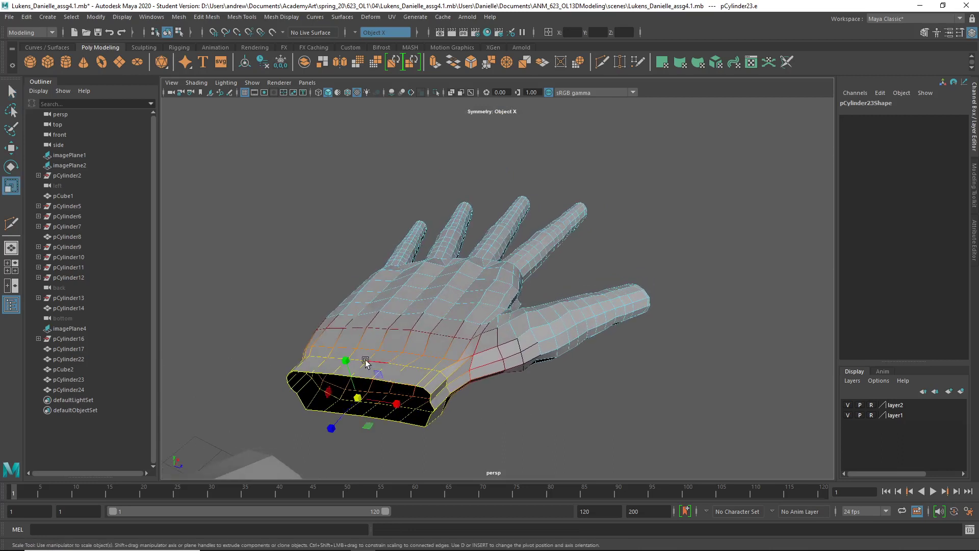
pyautogui.moveTo(342, 358); pyautogui.dragTo(334, 339)
pyautogui.keyDown('alt'); pyautogui.moveTo(389, 317); pyautogui.dragTo(439, 301); pyautogui.keyUp('alt')
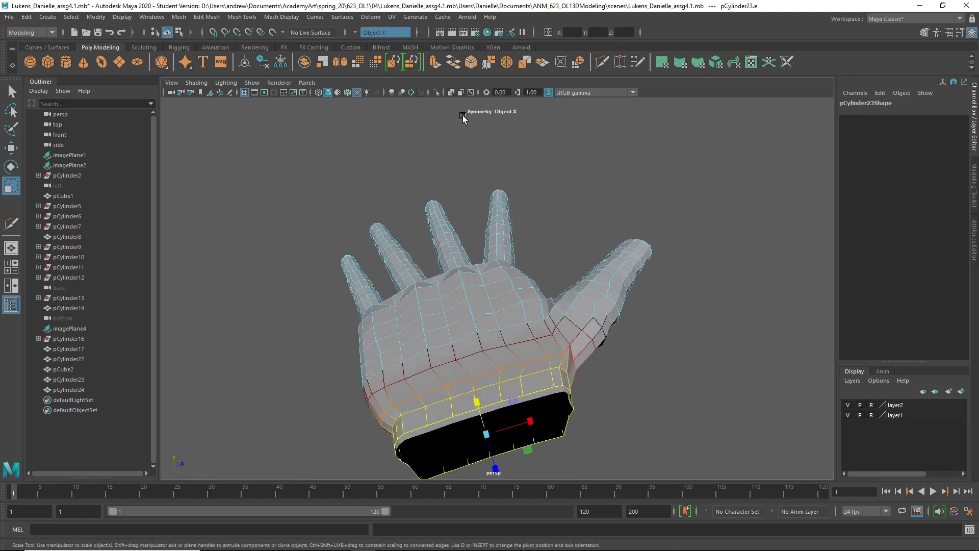
# - Try to circularize the wrist's border edge loop
pyautogui.click(578, 62)
pyautogui.keyDown('alt'); pyautogui.moveTo(582, 247); pyautogui.dragTo(592, 278); pyautogui.keyUp('alt')
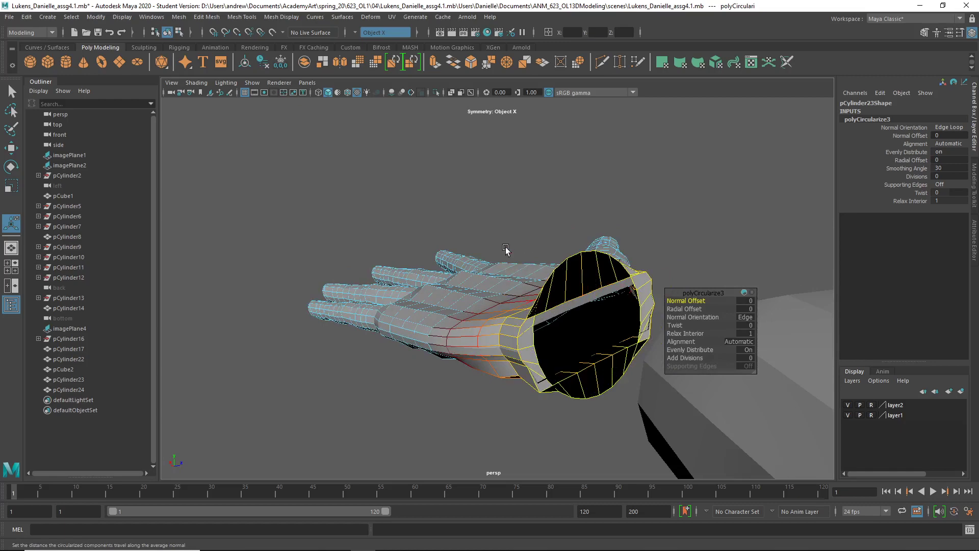
pyautogui.press('q')
pyautogui.keyDown('alt'); pyautogui.moveTo(525, 270); pyautogui.dragTo(691, 306); pyautogui.keyUp('alt')
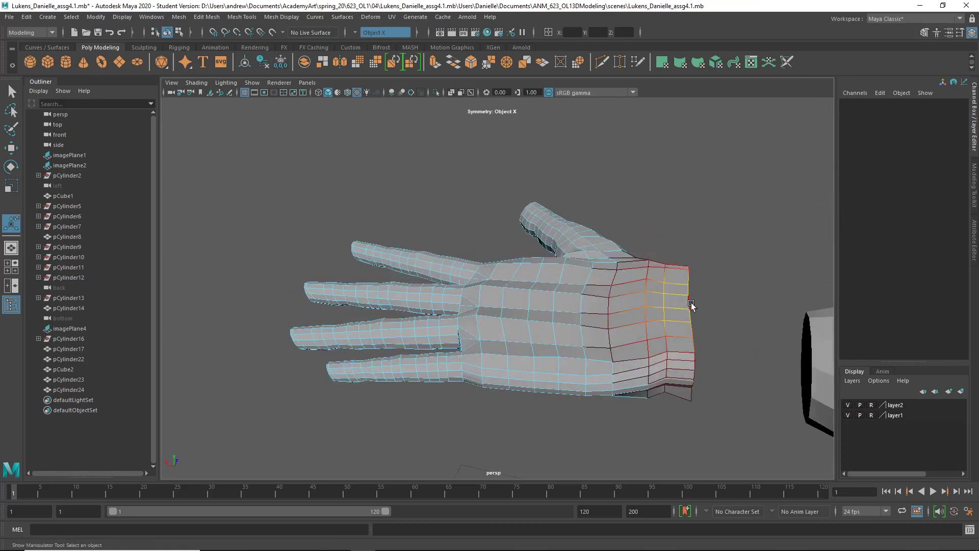
# - Select the face loops nearest the wrist opening and delete them
pyautogui.press('q')
pyautogui.moveTo(680, 295)
pyautogui.mouseDown(button='right')
pyautogui.moveTo(679, 308)
pyautogui.moveTo(676, 299)
pyautogui.mouseUp(button='right')
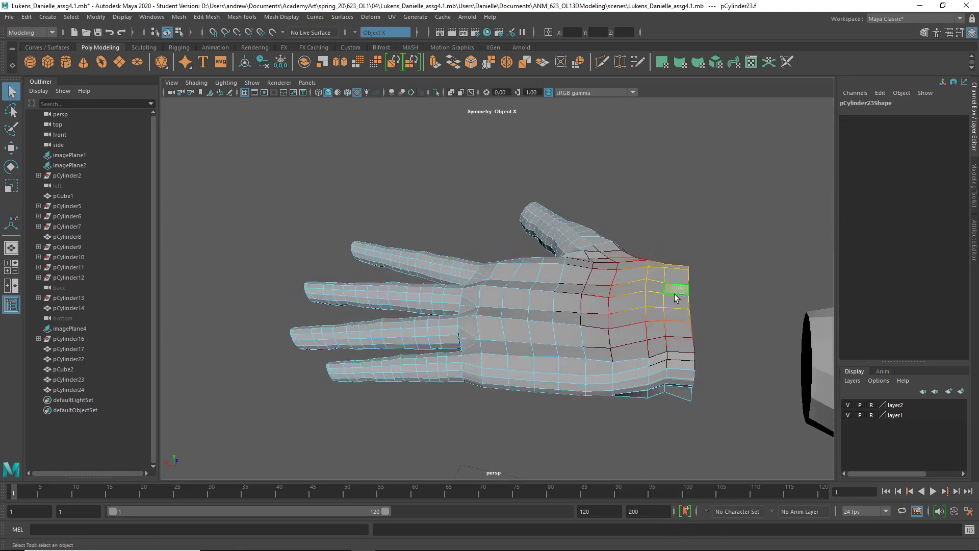
pyautogui.keyDown('shift'); pyautogui.doubleClick(675, 301); pyautogui.keyUp('shift')
pyautogui.keyDown('shift'); pyautogui.click(657, 286); pyautogui.keyUp('shift')
pyautogui.keyDown('shift'); pyautogui.doubleClick(654, 298); pyautogui.keyUp('shift')
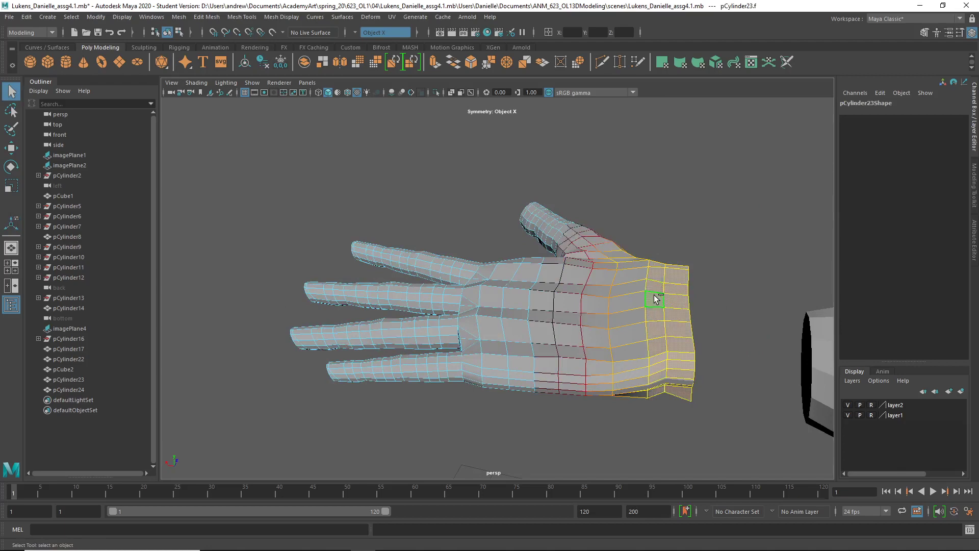
pyautogui.press('Delete')
pyautogui.keyDown('alt'); pyautogui.moveTo(668, 313); pyautogui.dragTo(651, 301); pyautogui.keyUp('alt')
# - Delete the duplicate hand mesh pCylinder23 that overlaps the original hand
pyautogui.moveTo(598, 260); pyautogui.dragTo(623, 251, button='right')
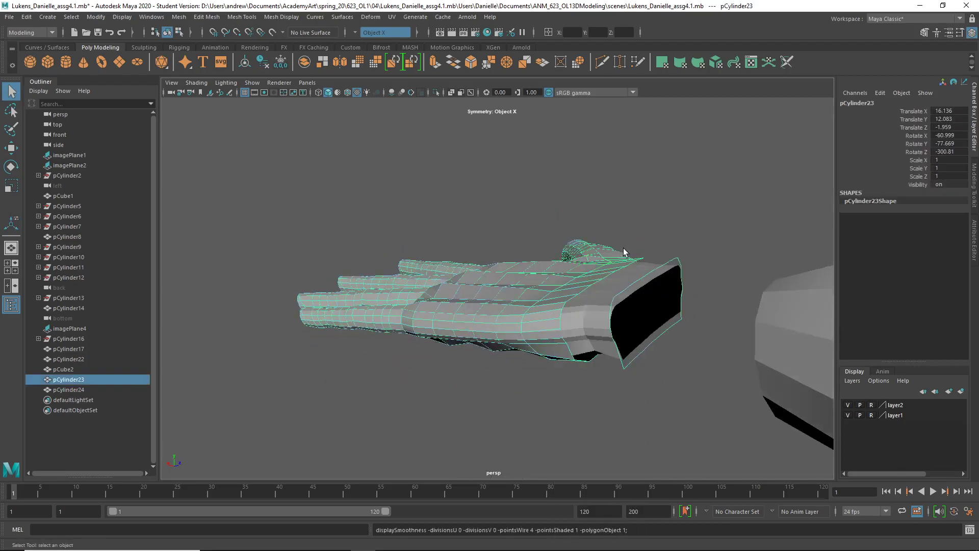
pyautogui.click(636, 303)
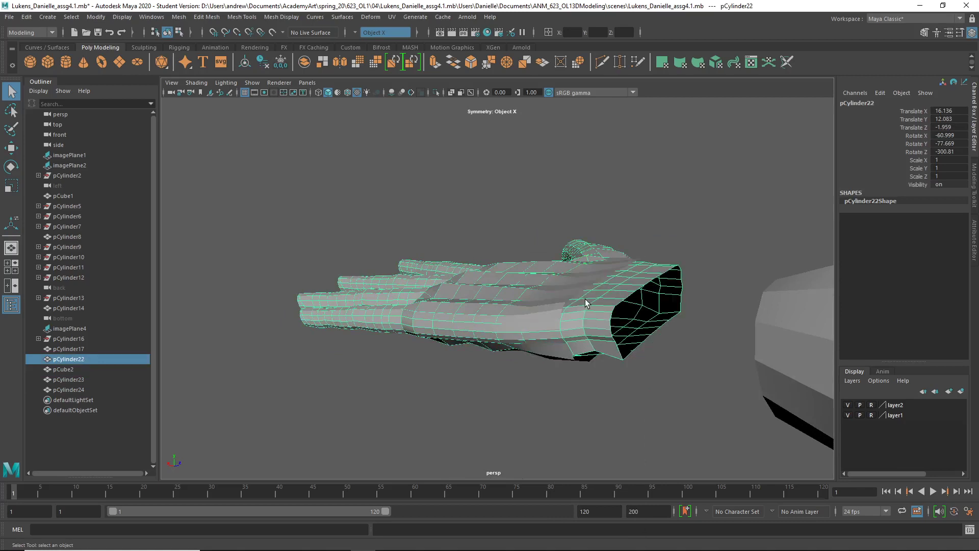
pyautogui.click(569, 295)
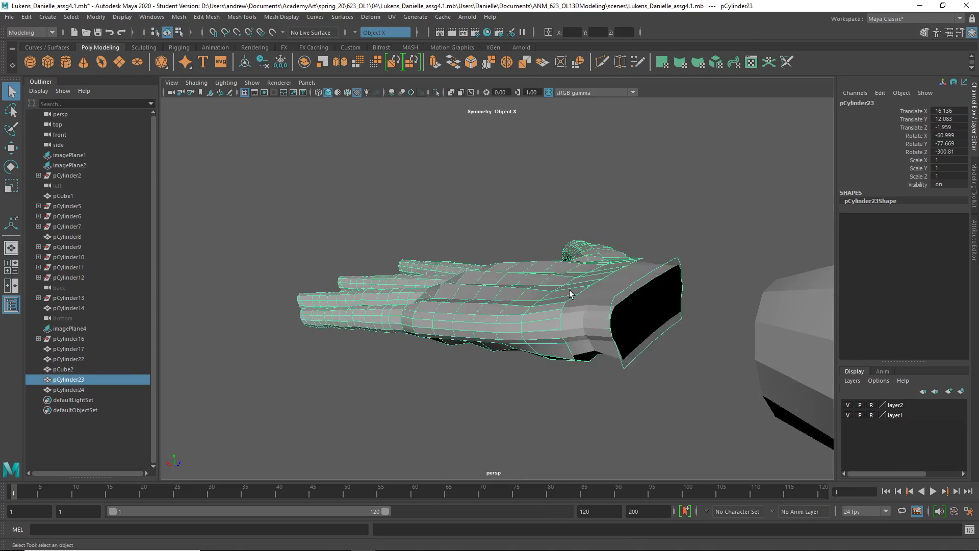
pyautogui.click(568, 289)
pyautogui.click(586, 314)
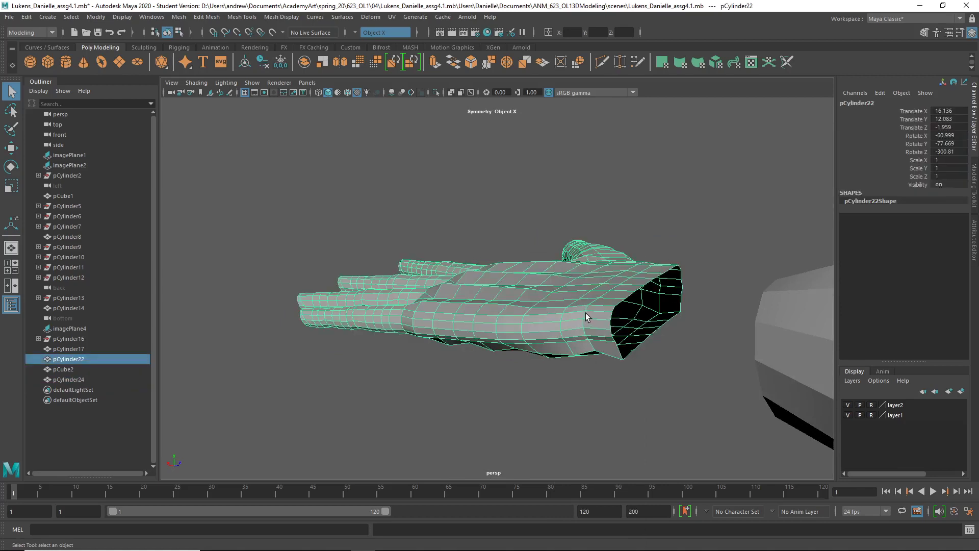
# - Turn off soft selection and delete the two face loops at the wrist end of the remaining hand
pyautogui.keyDown('alt'); pyautogui.moveTo(610, 318); pyautogui.dragTo(647, 346); pyautogui.keyUp('alt')
pyautogui.moveTo(676, 259); pyautogui.dragTo(676, 289, button='right')
pyautogui.click(675, 311)
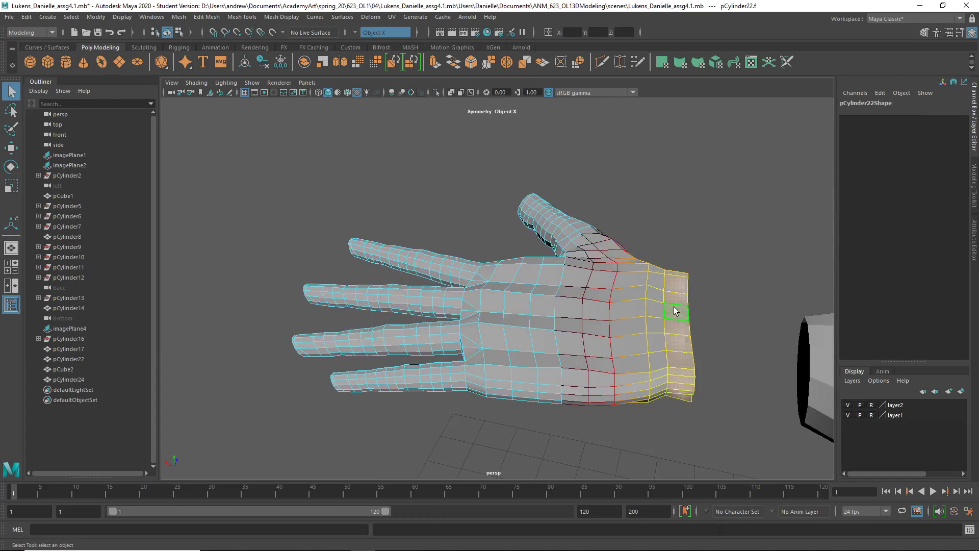
pyautogui.press('b')
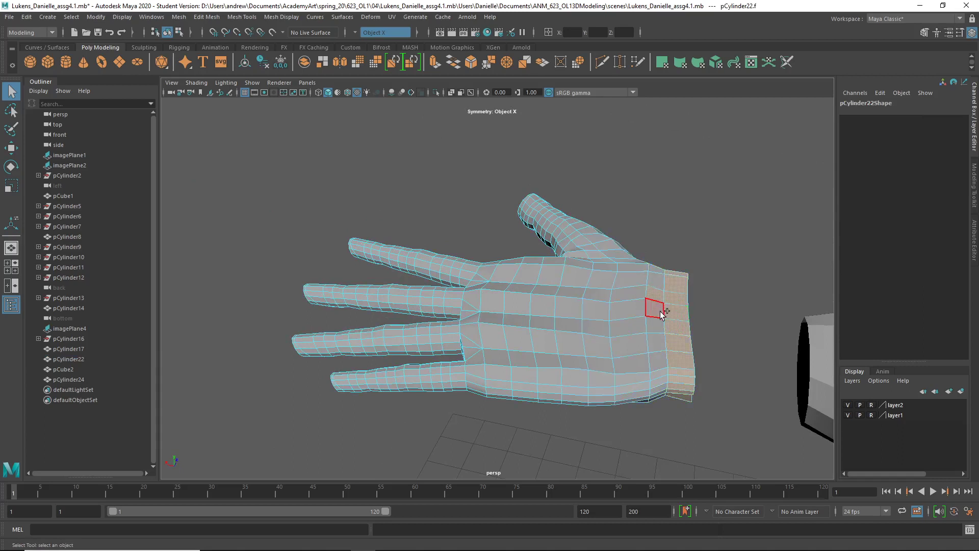
pyautogui.keyDown('shift'); pyautogui.doubleClick(661, 313); pyautogui.keyUp('shift')
pyautogui.press('Delete')
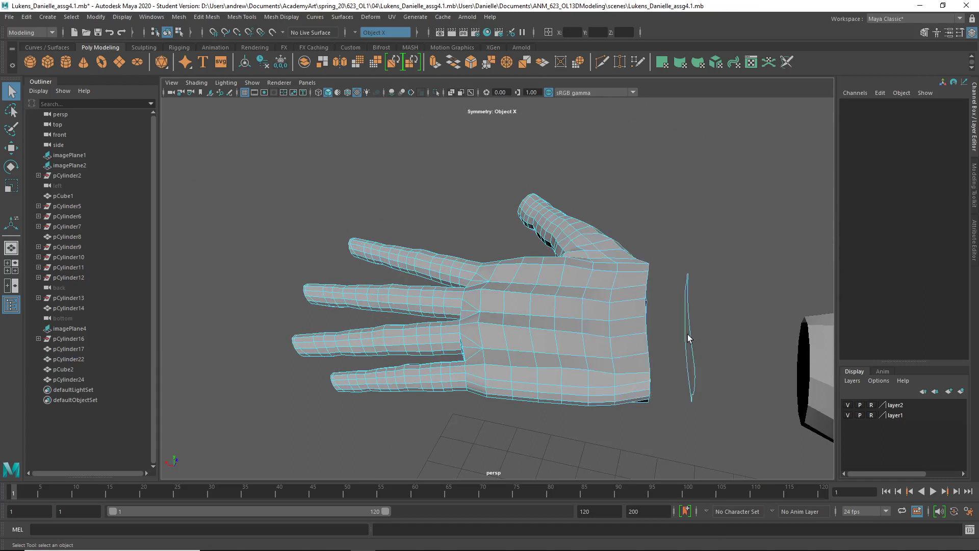
# - Try selecting components around the wrist opening and undo the deletion of the wrist face loops
pyautogui.moveTo(712, 364); pyautogui.dragTo(712, 364)
pyautogui.moveTo(669, 345); pyautogui.dragTo(669, 290, button='right')
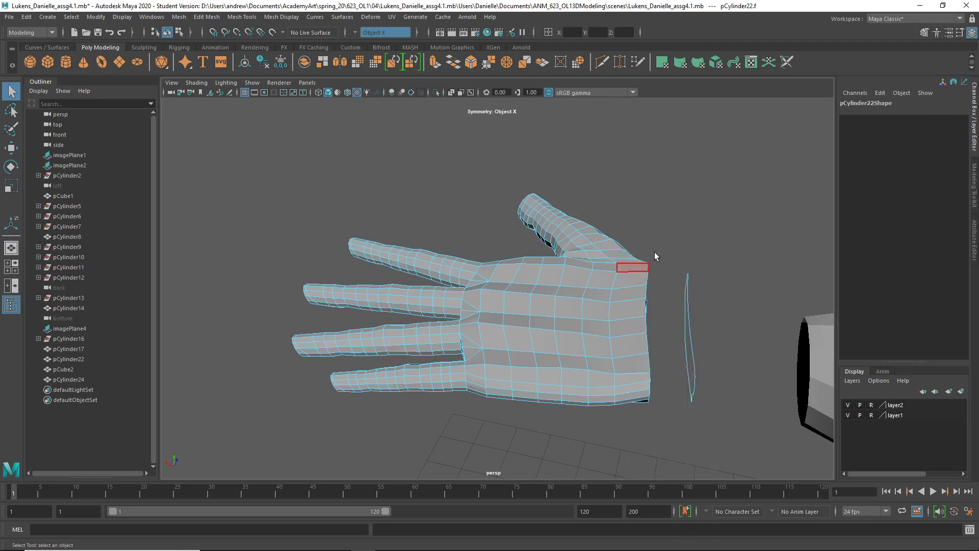
pyautogui.moveTo(653, 239); pyautogui.dragTo(446, 365)
pyautogui.click(733, 426)
pyautogui.hotkey('ctrl', 'z')
pyautogui.hotkey('ctrl', 'z')
pyautogui.hotkey('ctrl', 'z')
pyautogui.hotkey('ctrl', 'z')
# - Delete the selected wrist face loops again and remove the stray edge ring left beyond the wrist
pyautogui.moveTo(314, 260); pyautogui.dragTo(317, 304, button='right')
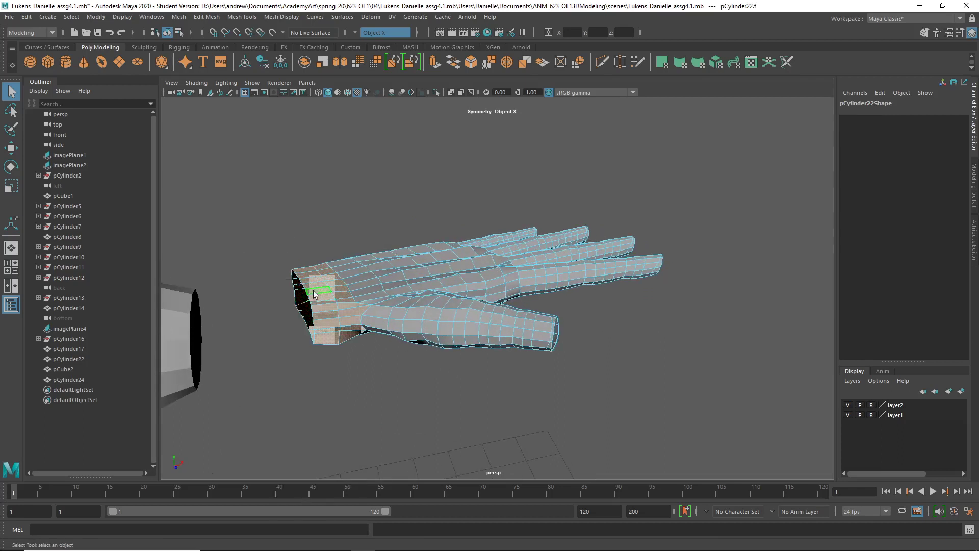
pyautogui.press('Delete')
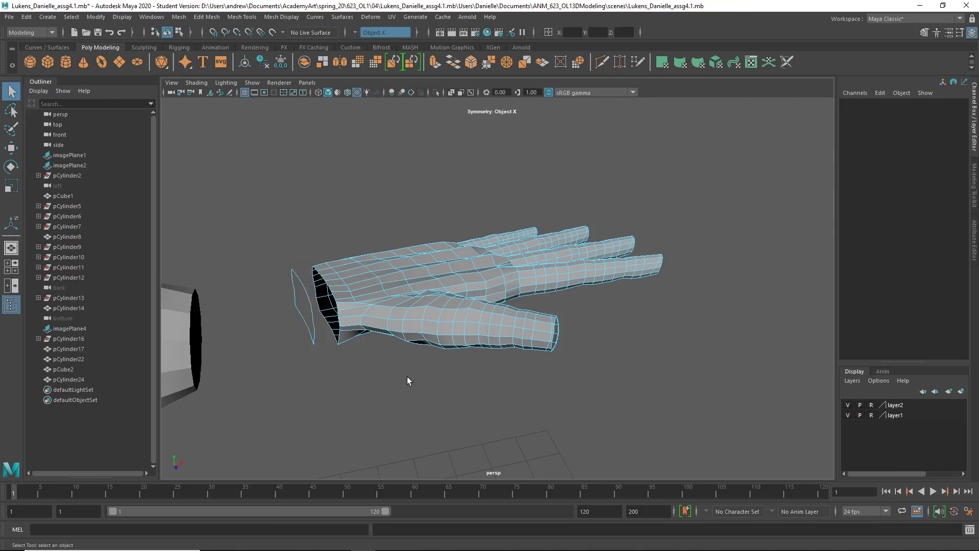
pyautogui.keyDown('alt'); pyautogui.moveTo(326, 315); pyautogui.dragTo(300, 305); pyautogui.keyUp('alt')
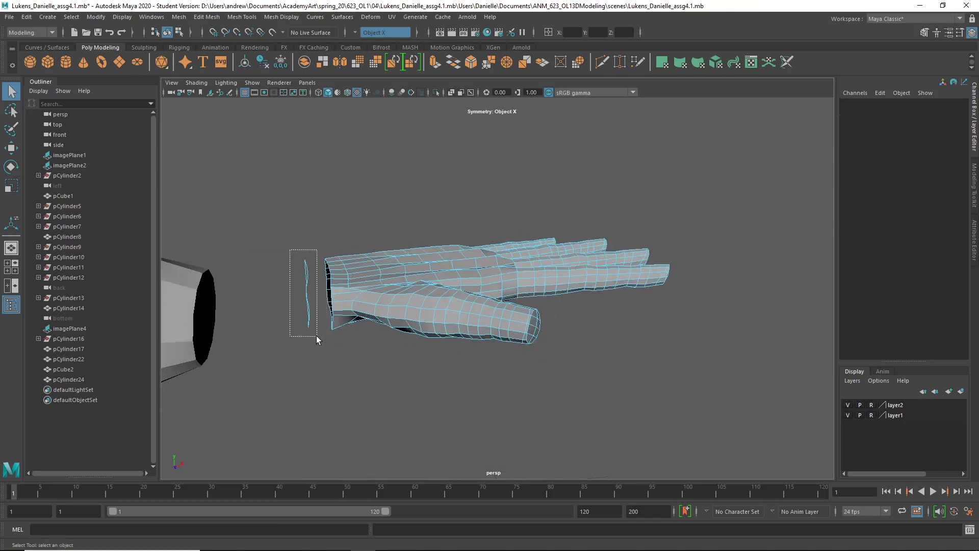
pyautogui.moveTo(298, 259); pyautogui.dragTo(303, 286, button='right')
pyautogui.moveTo(291, 248); pyautogui.dragTo(315, 309)
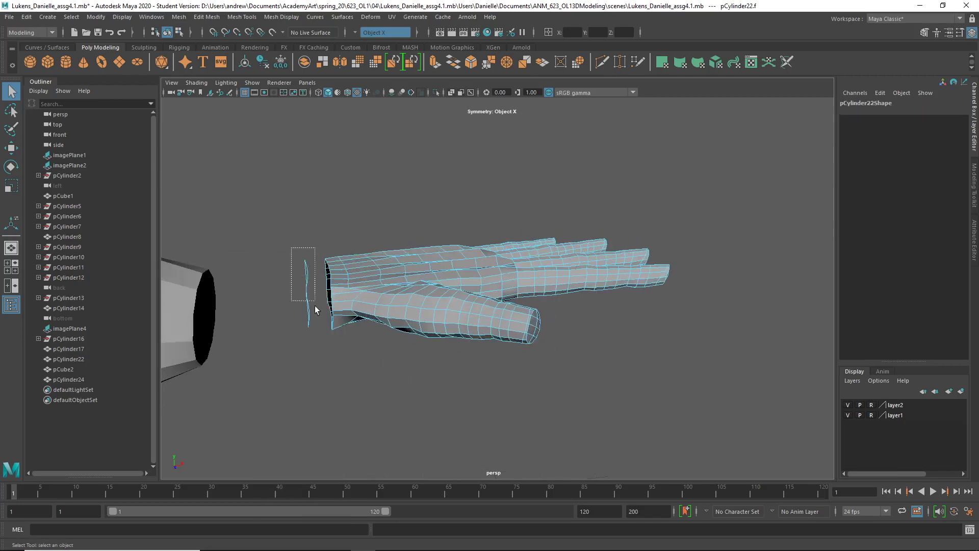
pyautogui.click(317, 337)
# - Select the new border edge loop at the wrist opening and circularize it
pyautogui.keyDown('alt'); pyautogui.moveTo(365, 399); pyautogui.dragTo(459, 420); pyautogui.keyUp('alt')
pyautogui.moveTo(459, 419); pyautogui.dragTo(455, 398, button='right')
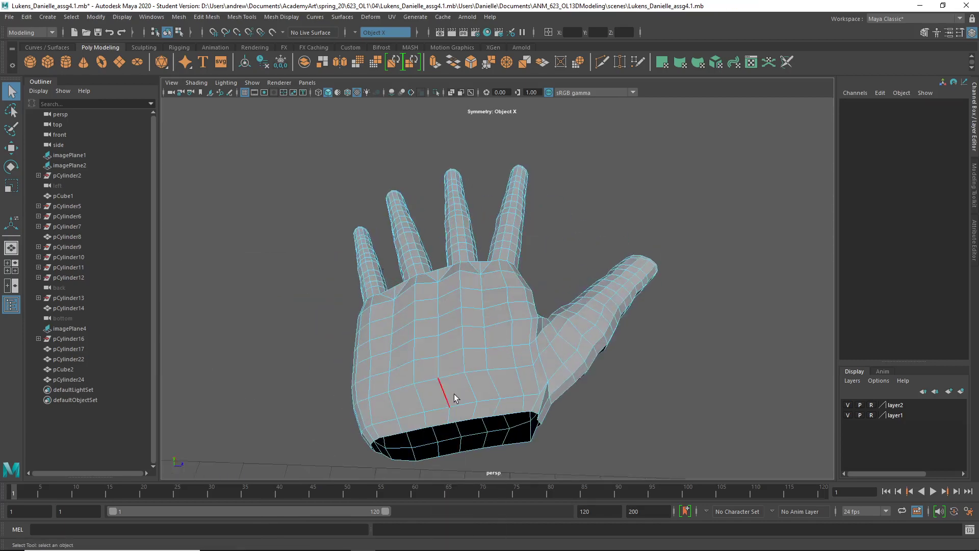
pyautogui.click(439, 431)
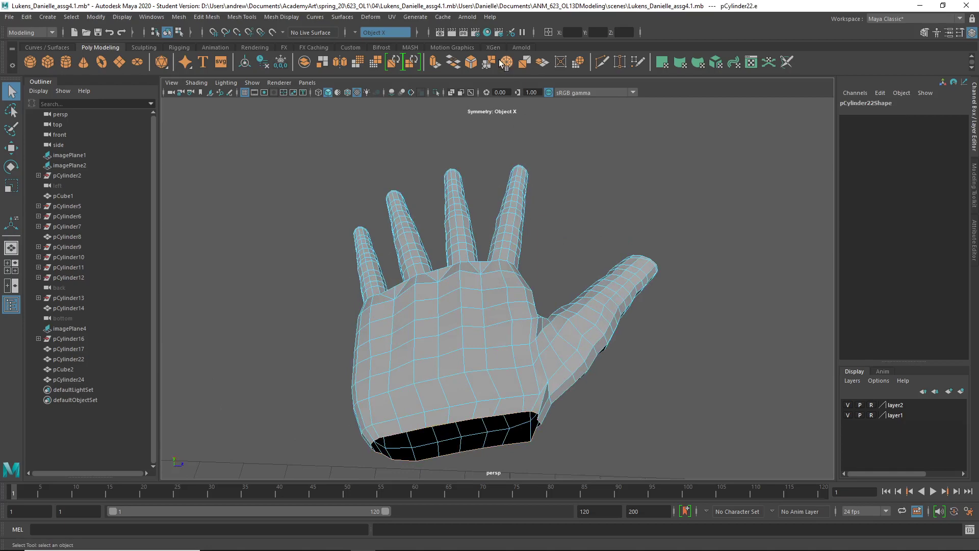
pyautogui.click(578, 62)
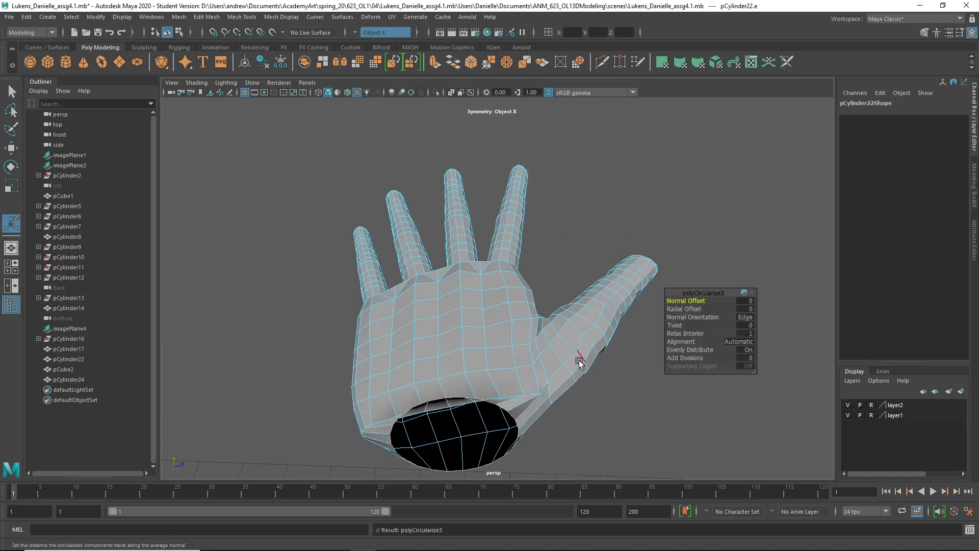
pyautogui.keyDown('alt'); pyautogui.moveTo(580, 363); pyautogui.dragTo(607, 336); pyautogui.keyUp('alt')
# - Flatten the circular wrist opening into a wide oval and adjust its position at the end of the palm
pyautogui.press('r')
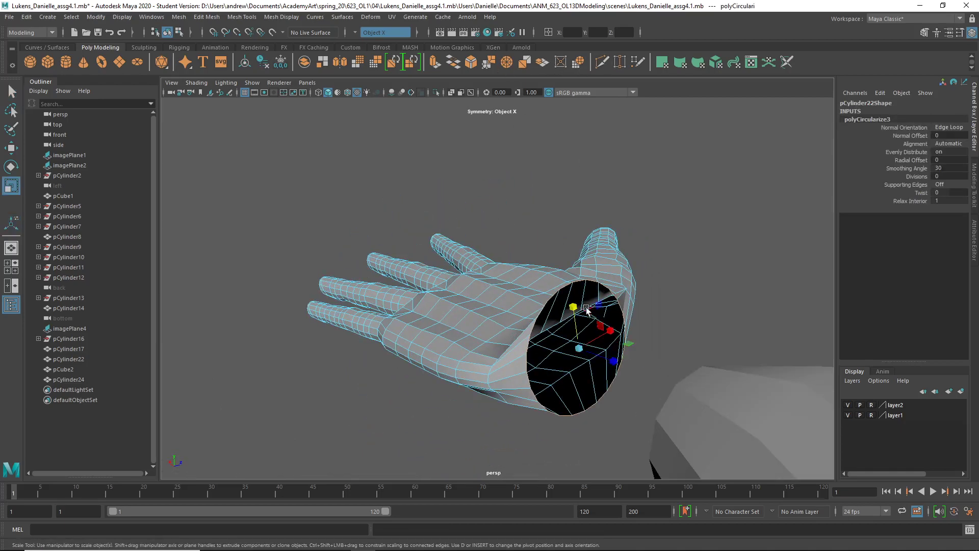
pyautogui.moveTo(573, 308); pyautogui.dragTo(594, 350)
pyautogui.moveTo(560, 281); pyautogui.dragTo(559, 273)
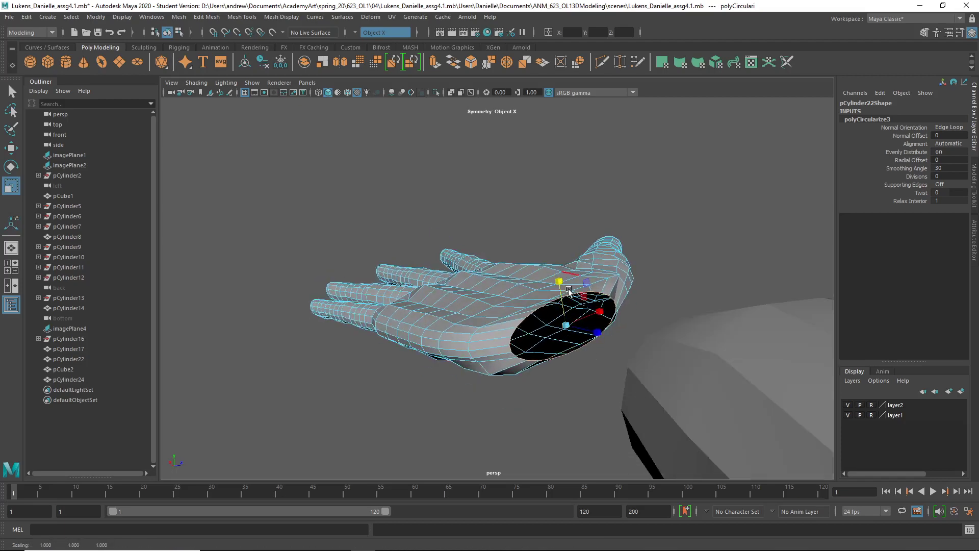
pyautogui.moveTo(603, 307); pyautogui.dragTo(614, 305)
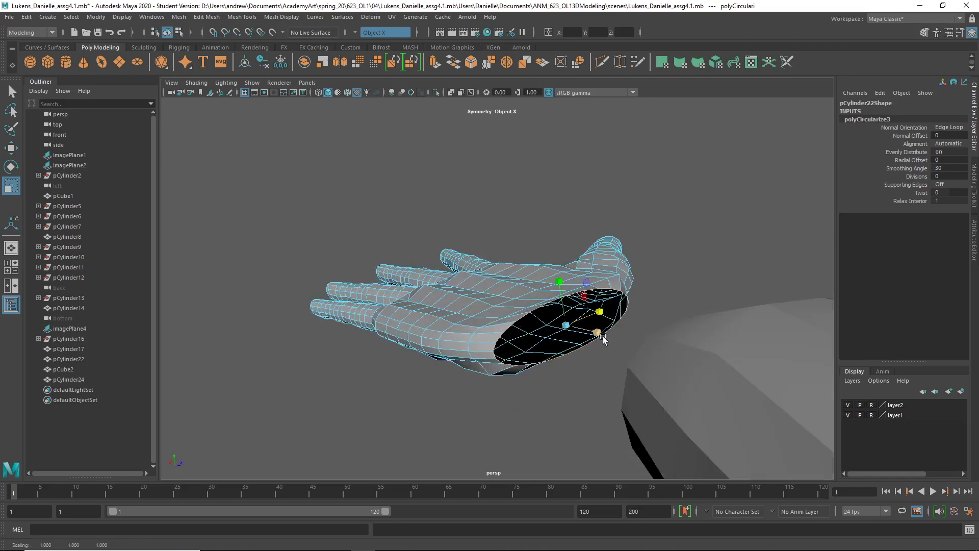
pyautogui.press('w')
pyautogui.moveTo(544, 328); pyautogui.dragTo(608, 350)
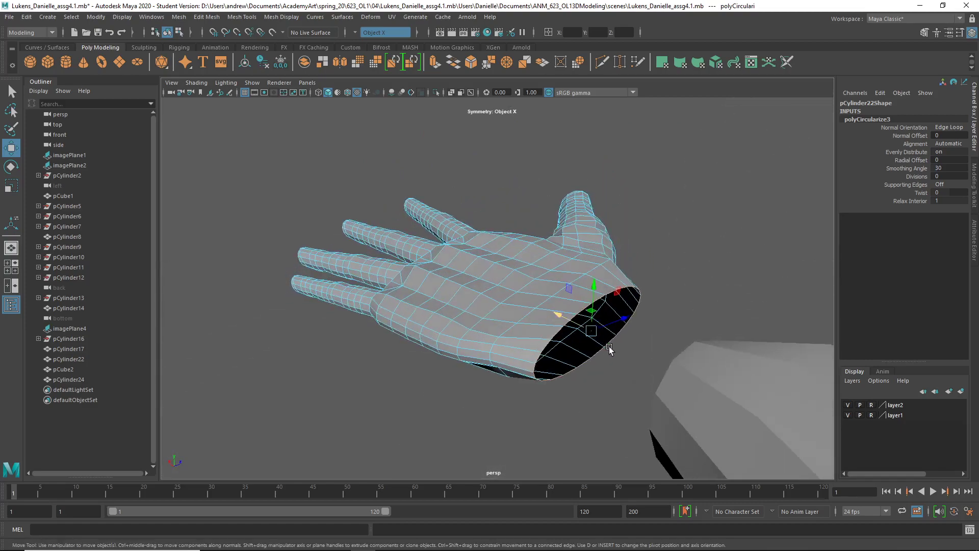
# - Extrude the wrist's border edges and move the new loop toward the forearm
pyautogui.hotkey('ctrl', 'e')
pyautogui.press('w')
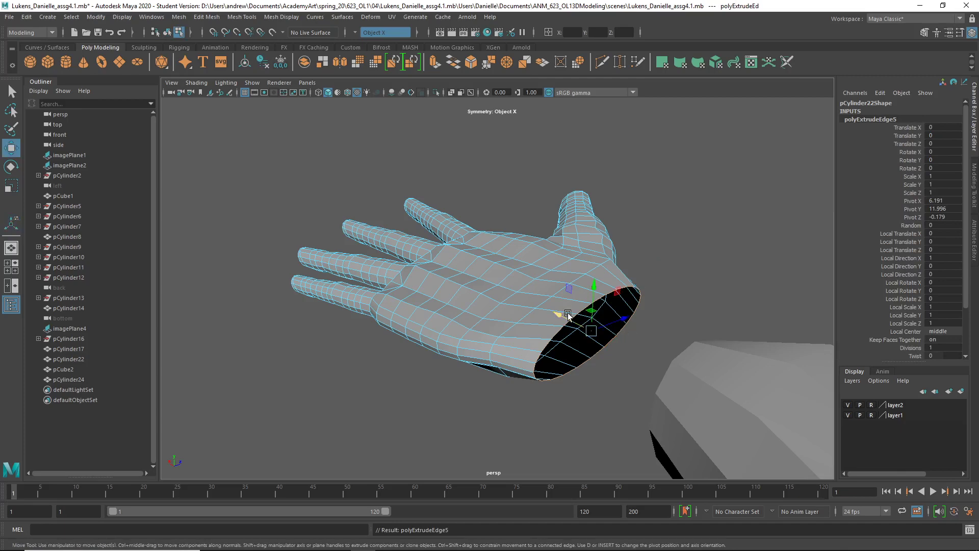
pyautogui.keyDown('alt'); pyautogui.moveTo(568, 315); pyautogui.dragTo(541, 455); pyautogui.keyUp('alt')
pyautogui.scroll(-4, 540, 455)
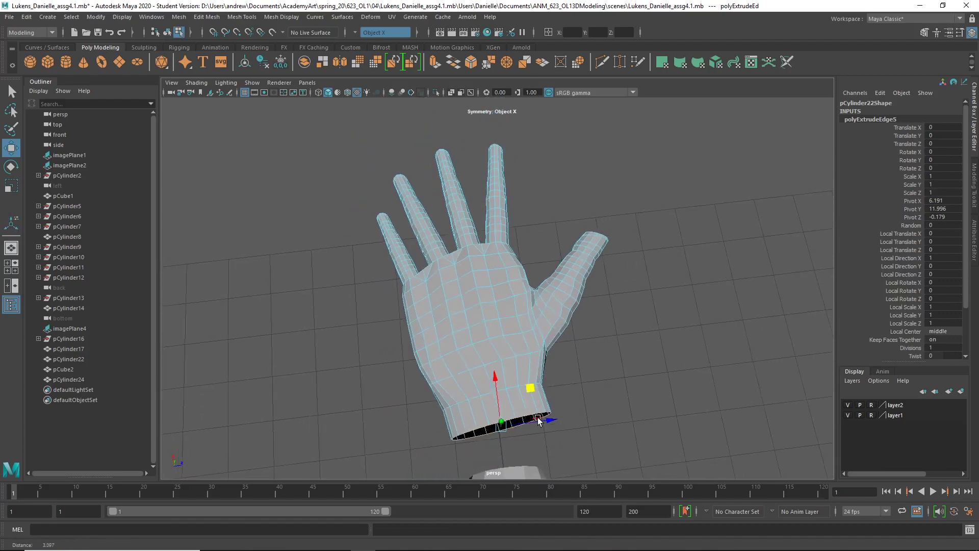
pyautogui.click(477, 419)
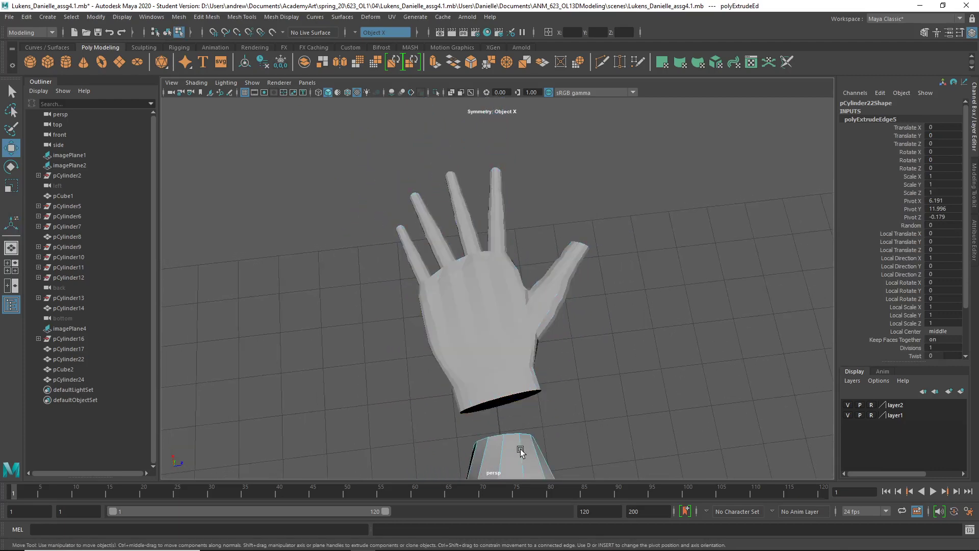
# - Select the border edge loop at the arm's open end and scale it toward the size of the hand's wrist
pyautogui.keyDown('alt'); pyautogui.moveTo(477, 419); pyautogui.dragTo(443, 332); pyautogui.keyUp('alt')
pyautogui.moveTo(394, 200); pyautogui.dragTo(386, 156, button='right')
pyautogui.doubleClick(391, 203)
pyautogui.press('r')
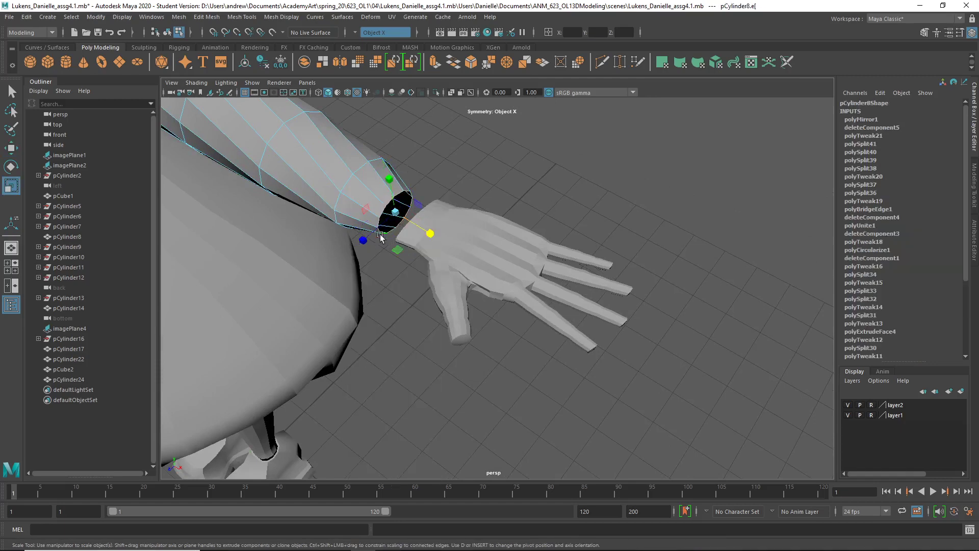
pyautogui.moveTo(362, 237); pyautogui.dragTo(531, 222)
# - Select the border edge loop at the hand's wrist and scale it thicker, making the flat oval opening rounder
pyautogui.click(406, 290)
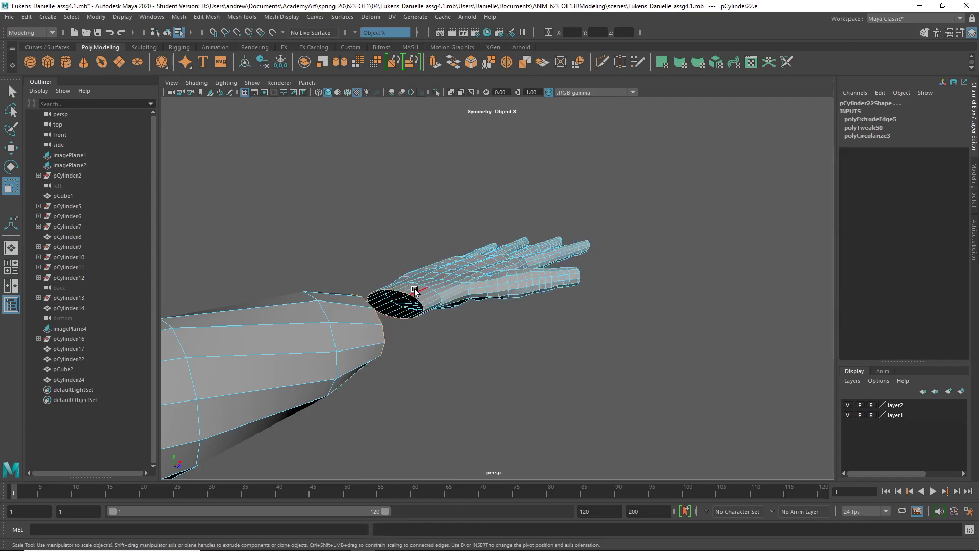
pyautogui.click(426, 338)
pyautogui.doubleClick(404, 290)
pyautogui.doubleClick(407, 294)
pyautogui.moveTo(392, 261); pyautogui.dragTo(427, 333)
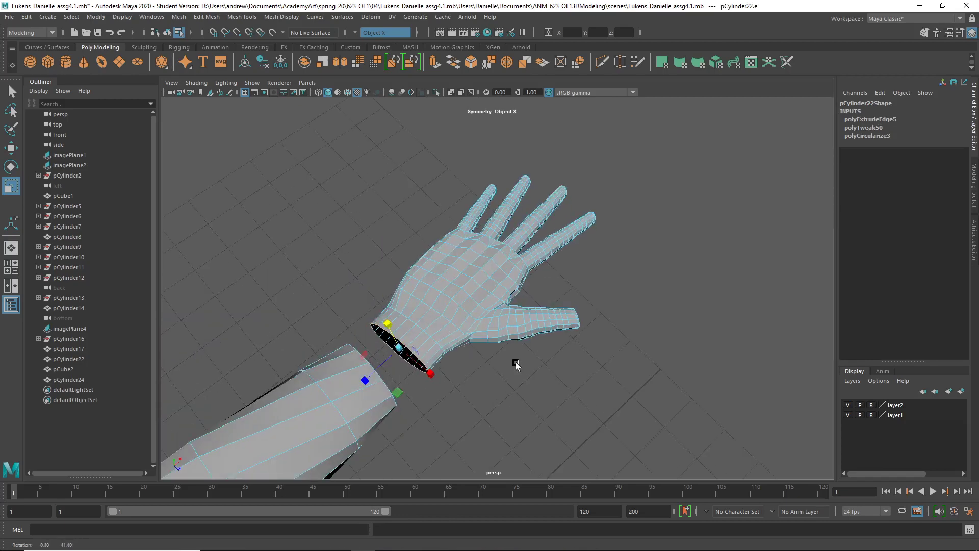
pyautogui.moveTo(422, 329); pyautogui.dragTo(403, 293, button='middle')
pyautogui.click(475, 362)
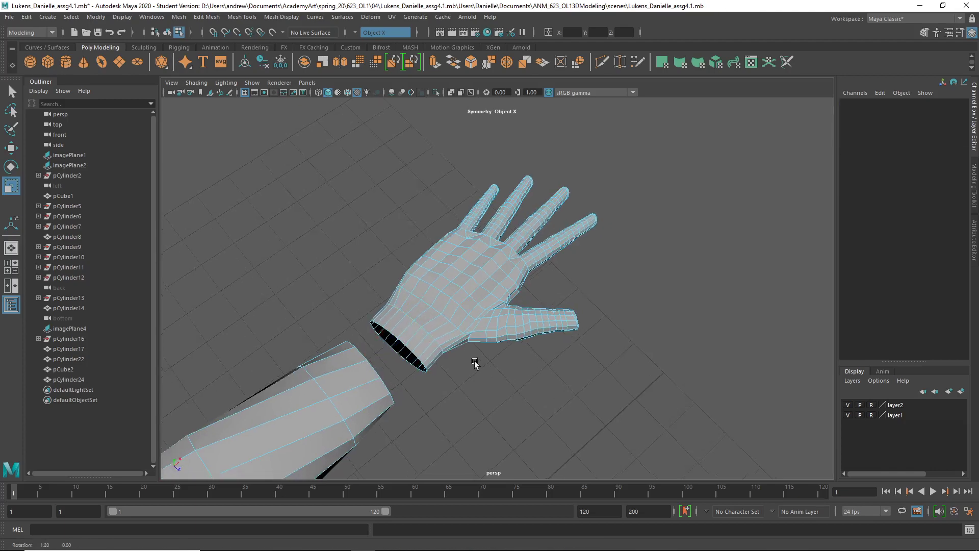
# - Select the edge loop near the arm's open end and scale it vertically to refine the forearm's taper
pyautogui.keyDown('alt'); pyautogui.moveTo(475, 363); pyautogui.dragTo(477, 334); pyautogui.keyUp('alt')
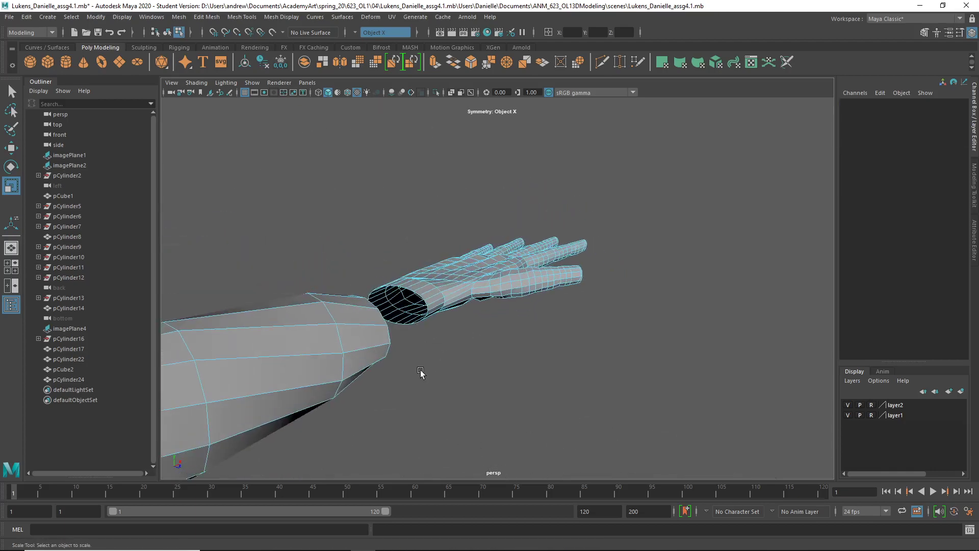
pyautogui.click(329, 312)
pyautogui.moveTo(310, 303); pyautogui.dragTo(396, 347)
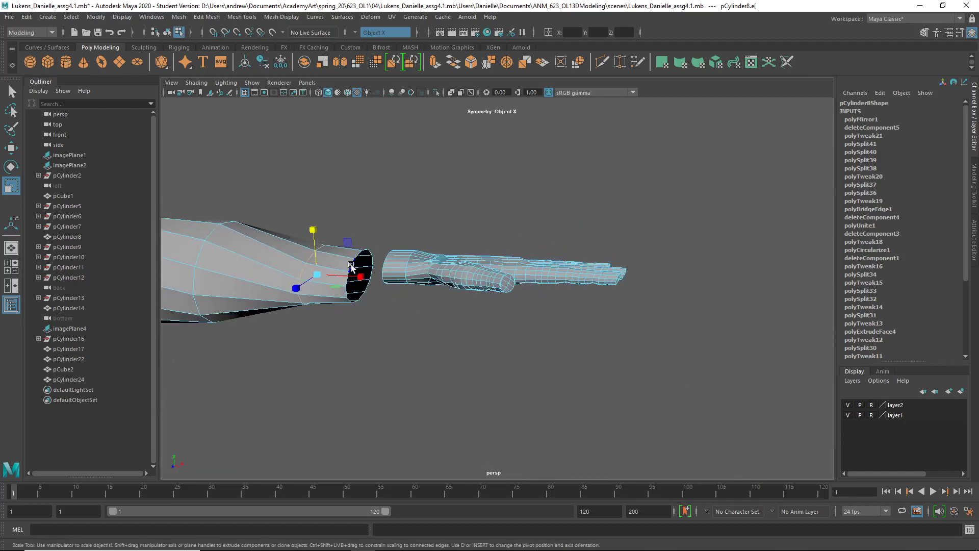
pyautogui.keyDown('alt'); pyautogui.moveTo(363, 255); pyautogui.dragTo(506, 337); pyautogui.keyUp('alt')
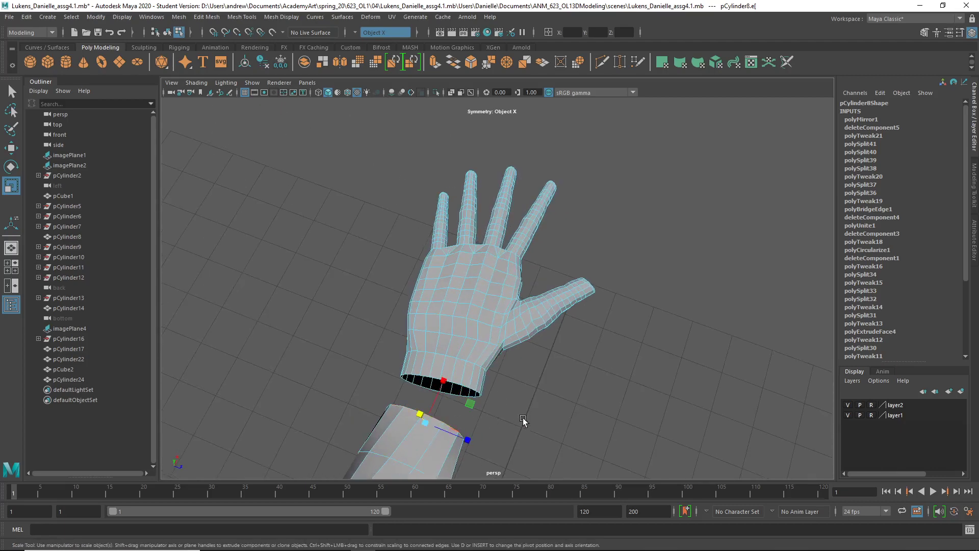
# - Select the whole hand as an object, frame it in the top view and center its pivot
pyautogui.press('e')
pyautogui.click(542, 427)
pyautogui.moveTo(468, 260); pyautogui.dragTo(528, 262, button='right')
pyautogui.press('space')
pyautogui.moveTo(528, 262); pyautogui.dragTo(474, 262)
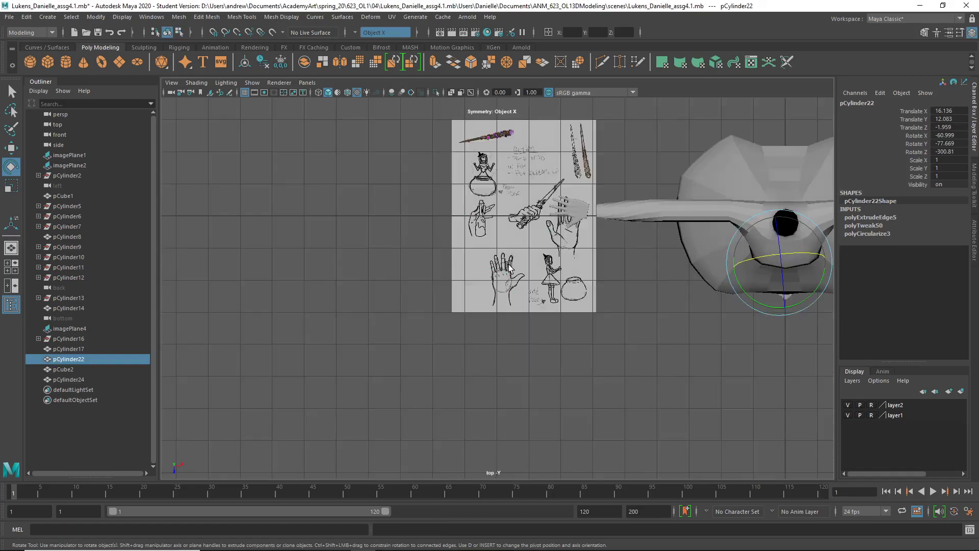
pyautogui.press('f')
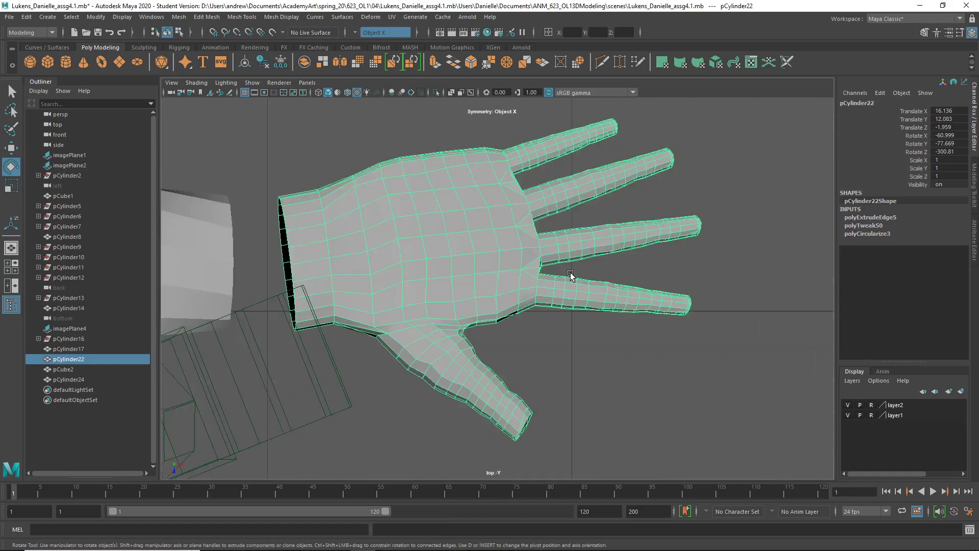
pyautogui.keyDown('alt'); pyautogui.moveTo(476, 288); pyautogui.dragTo(586, 291, button='middle'); pyautogui.keyUp('alt')
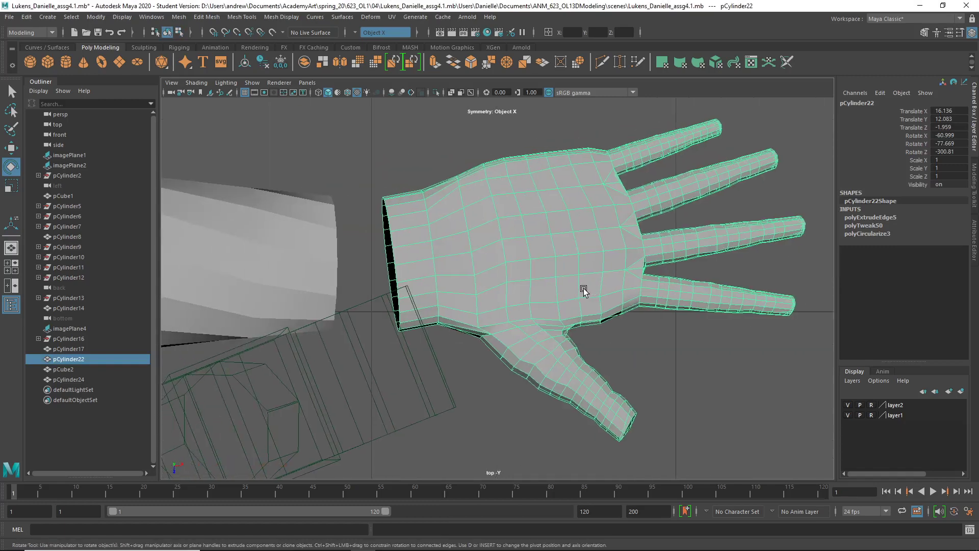
pyautogui.click(98, 17)
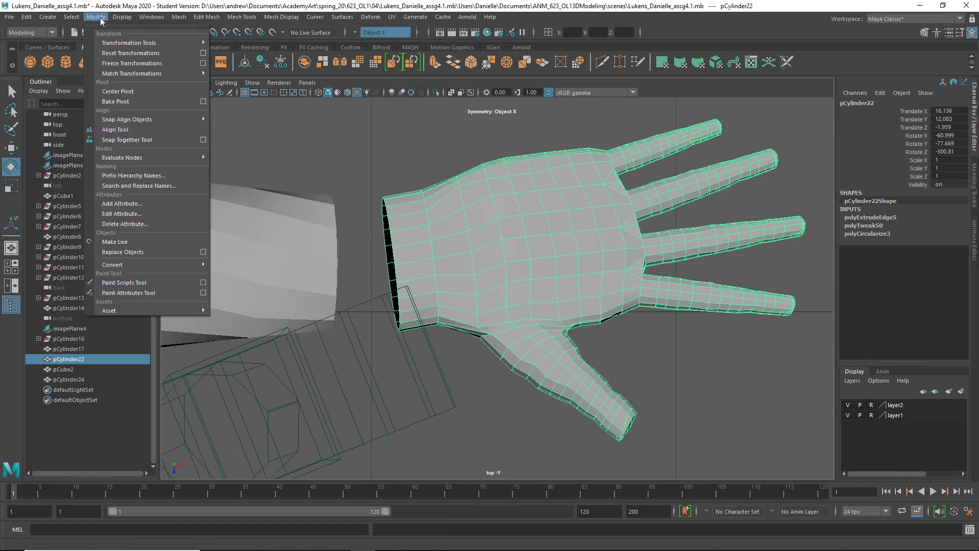
pyautogui.click(120, 90)
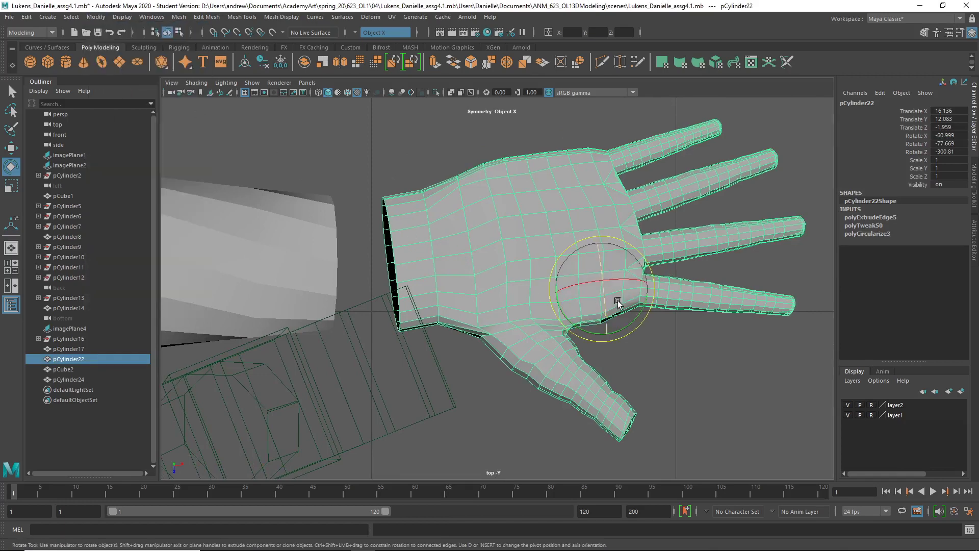
# - Rotate the hand in the top view to straighten it with the forearm, and shift it sideways to line up with the arm's end
pyautogui.moveTo(619, 305); pyautogui.dragTo(653, 325)
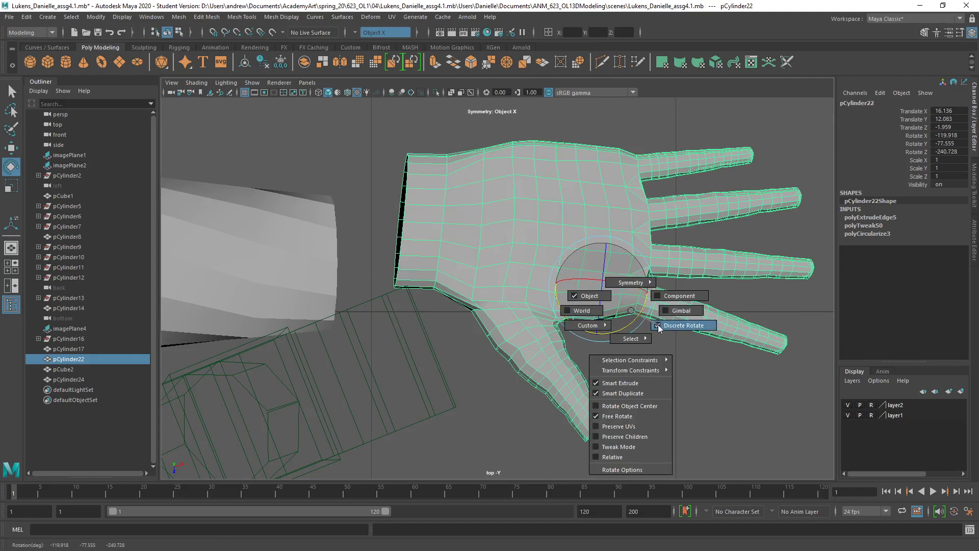
pyautogui.moveTo(658, 324); pyautogui.dragTo(658, 324)
pyautogui.moveTo(634, 417); pyautogui.dragTo(646, 421, button='middle')
pyautogui.press('w')
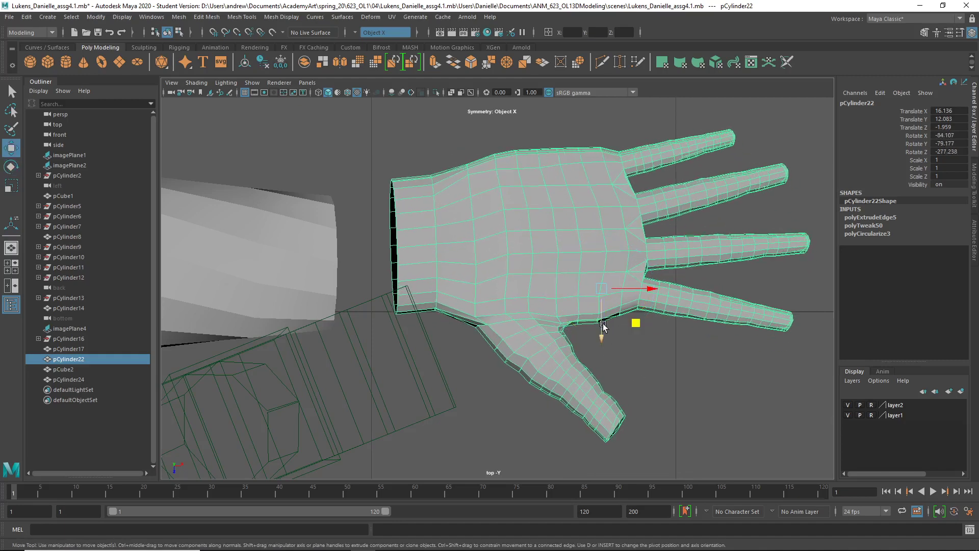
pyautogui.moveTo(604, 326); pyautogui.dragTo(603, 341)
# - In the front view, select the arm's end border edge loop and scale it flat along the arm's length
pyautogui.press('space')
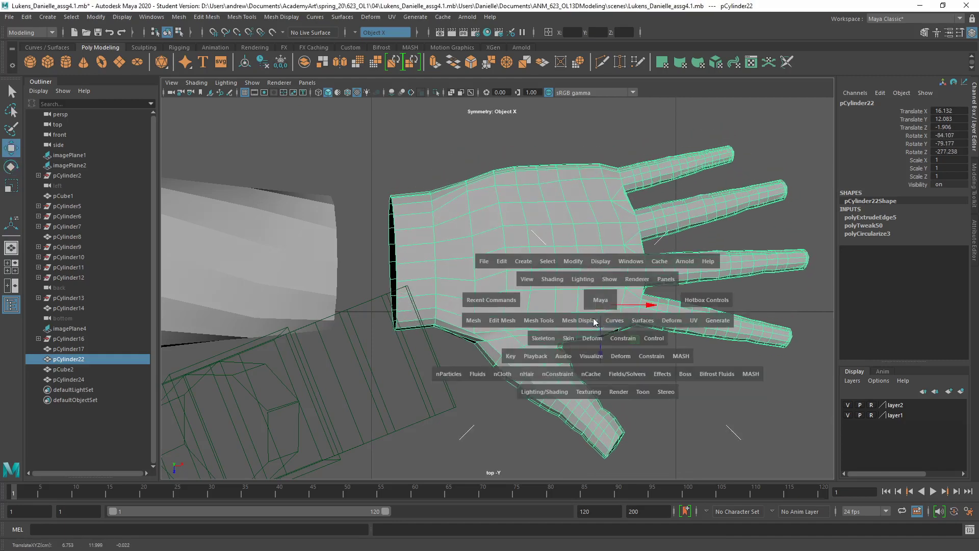
pyautogui.moveTo(601, 301); pyautogui.dragTo(593, 324)
pyautogui.press('f')
pyautogui.keyDown('alt'); pyautogui.moveTo(485, 316); pyautogui.dragTo(717, 325, button='middle'); pyautogui.keyUp('alt')
pyautogui.keyDown('alt'); pyautogui.moveTo(584, 337); pyautogui.dragTo(556, 338, button='right'); pyautogui.keyUp('alt')
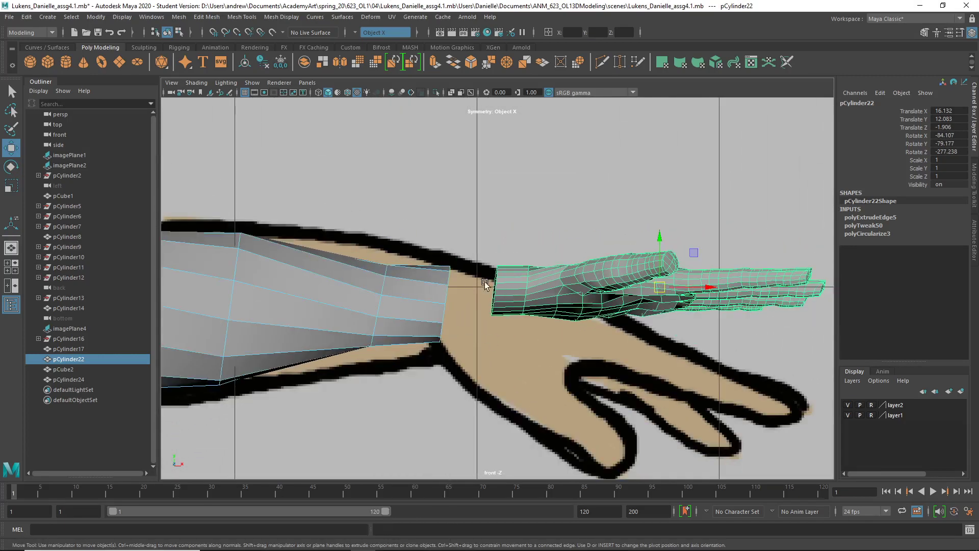
pyautogui.doubleClick(449, 283)
pyautogui.press('r')
pyautogui.moveTo(492, 305); pyautogui.dragTo(436, 303)
# - Select the hand's wrist border edge loop and scale it along the arm's direction to flatten the opening
pyautogui.moveTo(506, 284); pyautogui.dragTo(497, 259, button='right')
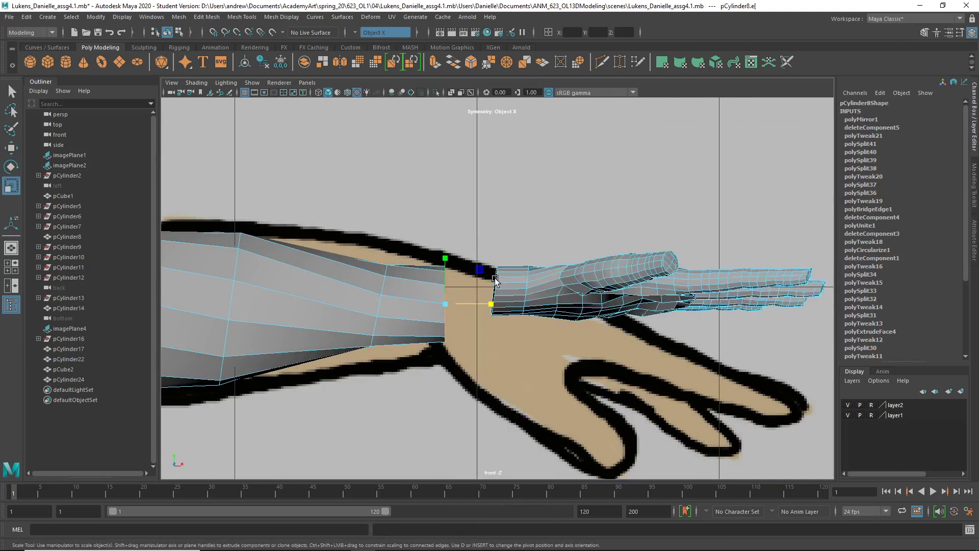
pyautogui.click(498, 280)
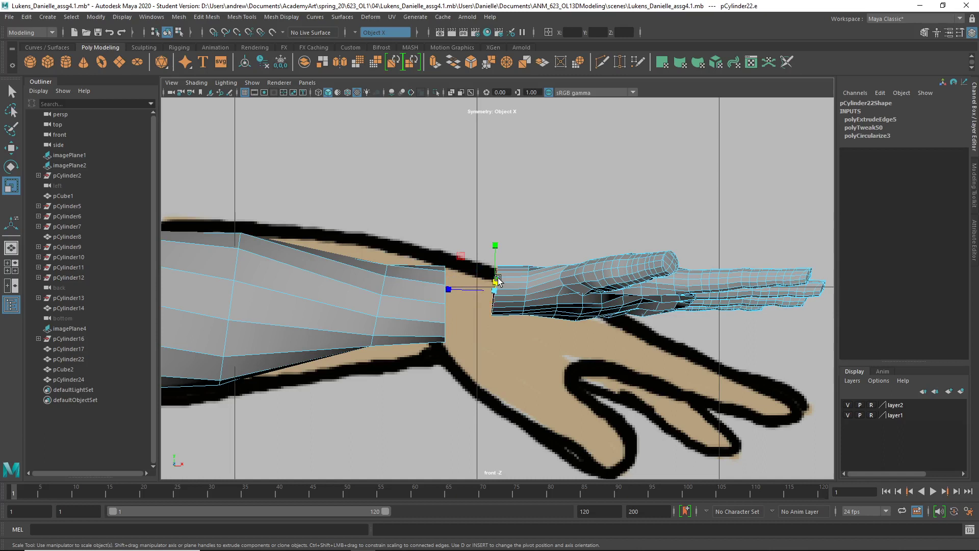
pyautogui.click(449, 290)
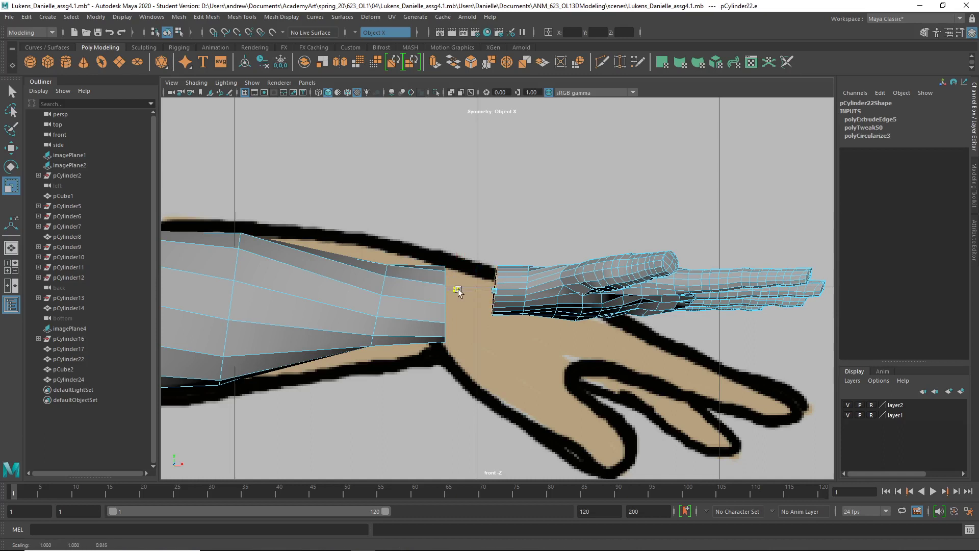
# - Move the whole hand down and toward the forearm in the front view so the wrist lines up with the arm's end
pyautogui.moveTo(554, 291); pyautogui.dragTo(587, 248, button='right')
pyautogui.press('w')
pyautogui.moveTo(661, 286); pyautogui.dragTo(669, 301)
pyautogui.moveTo(668, 303); pyautogui.dragTo(651, 301)
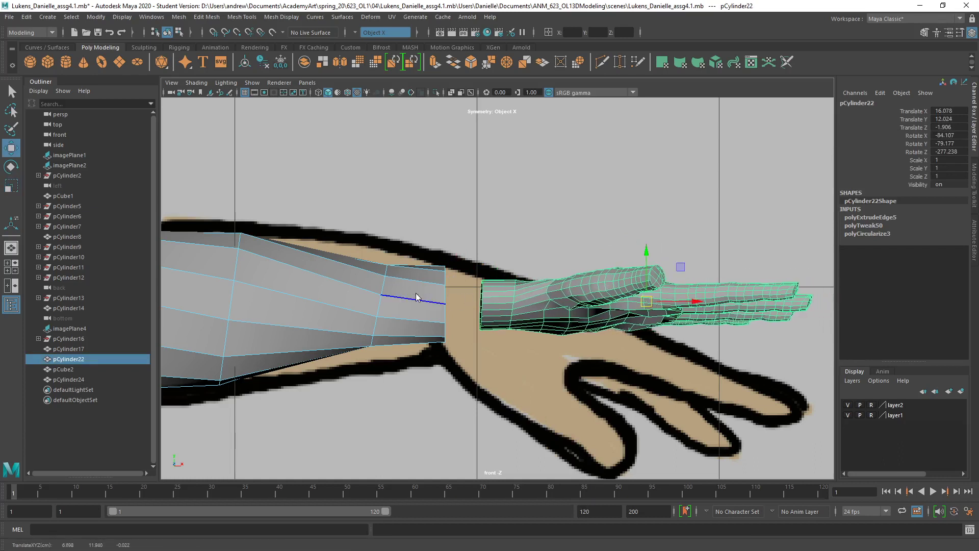
# - Move the arm's end edge loop slightly away from the hand and slide the neighbouring loop further up the forearm
pyautogui.click(445, 299)
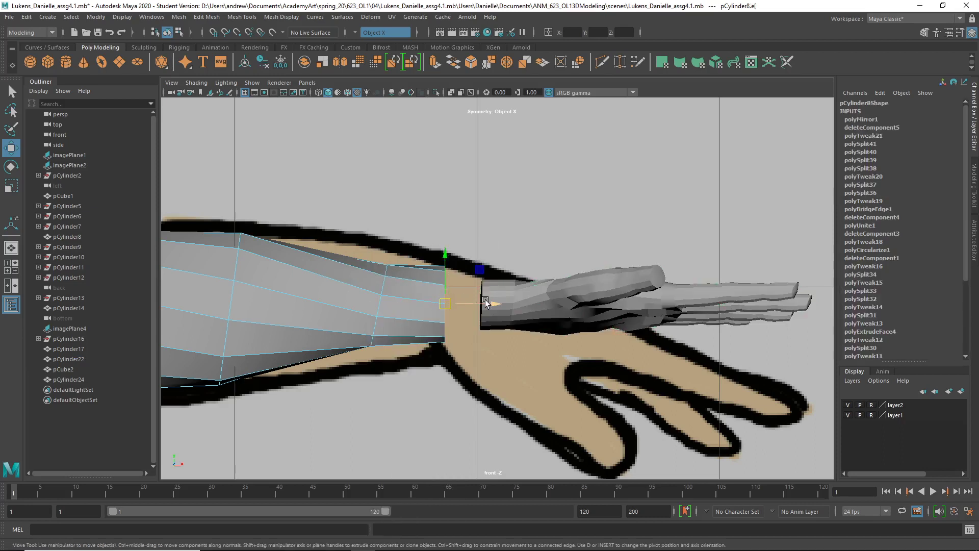
pyautogui.moveTo(486, 302); pyautogui.dragTo(476, 304)
pyautogui.doubleClick(377, 306)
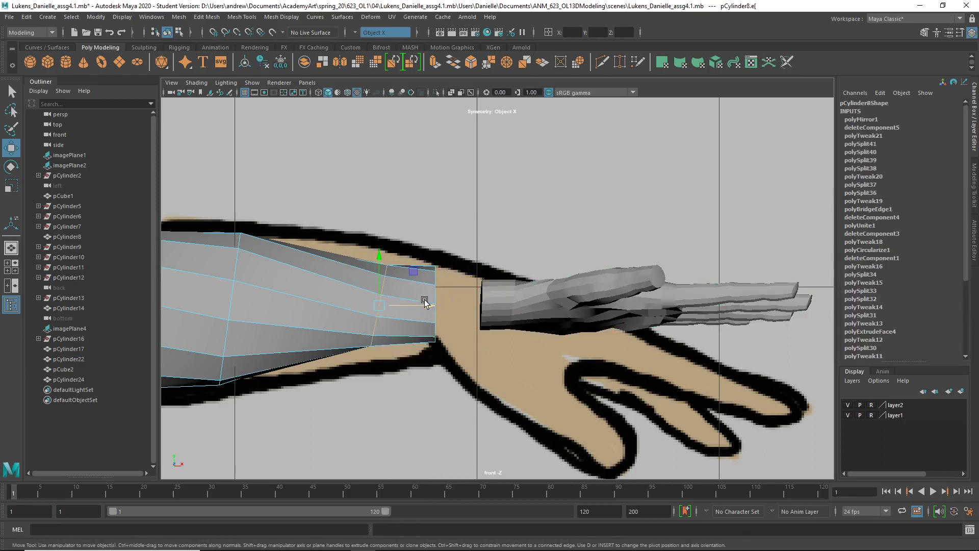
pyautogui.moveTo(408, 300); pyautogui.dragTo(349, 305)
pyautogui.press('r')
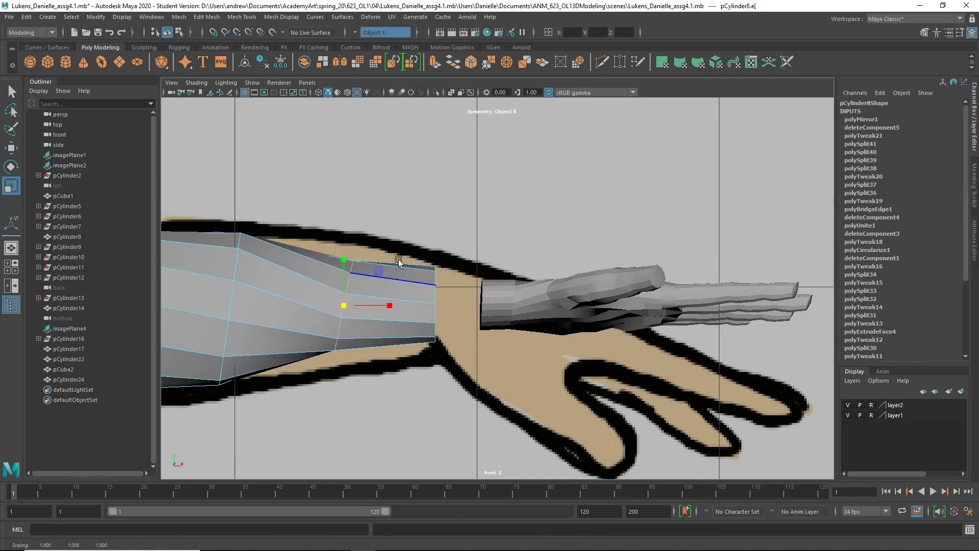
pyautogui.click(465, 249)
# - Select the arm's end border edge loop in the perspective view and turn on the Poly Count heads-up display
pyautogui.press('space')
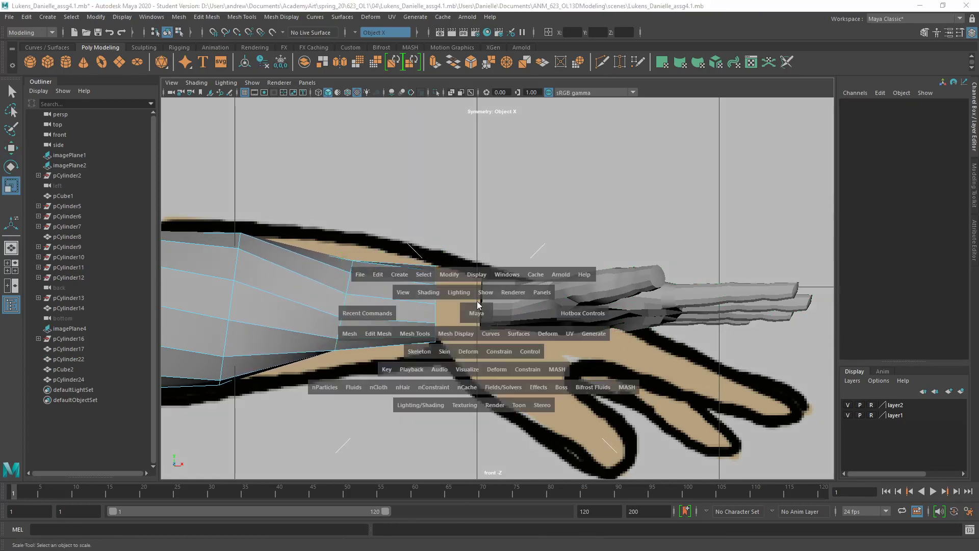
pyautogui.click(478, 308)
pyautogui.keyDown('alt'); pyautogui.moveTo(525, 343); pyautogui.dragTo(459, 360); pyautogui.keyUp('alt')
pyautogui.moveTo(343, 371); pyautogui.dragTo(295, 259, button='right')
pyautogui.keyDown('alt'); pyautogui.moveTo(489, 465); pyautogui.dragTo(441, 448); pyautogui.keyUp('alt')
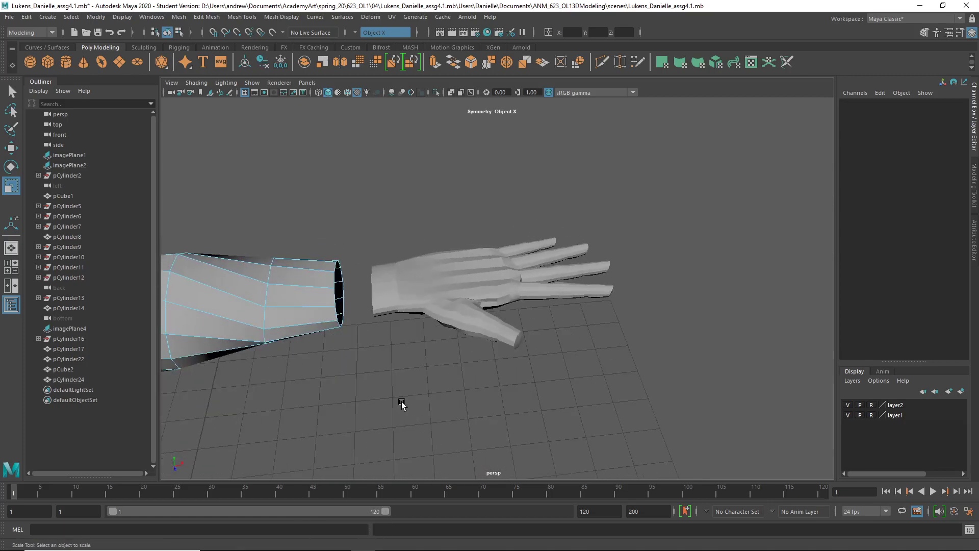
pyautogui.doubleClick(332, 279)
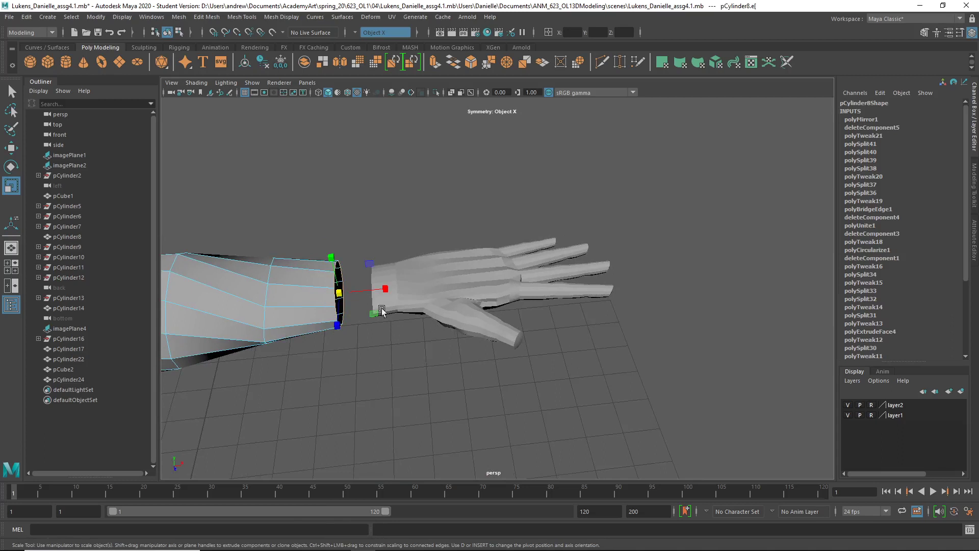
pyautogui.click(123, 17)
pyautogui.moveTo(268, 54)
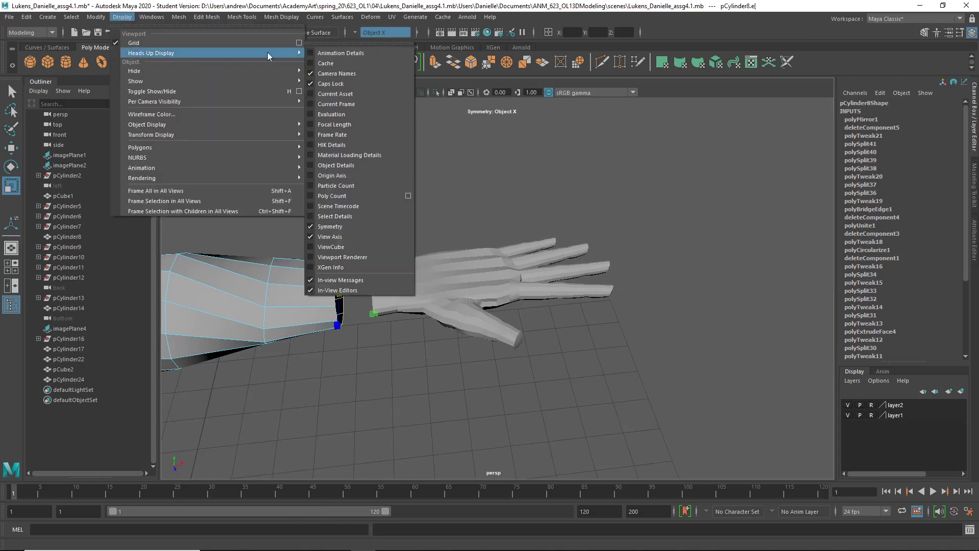
pyautogui.click(367, 194)
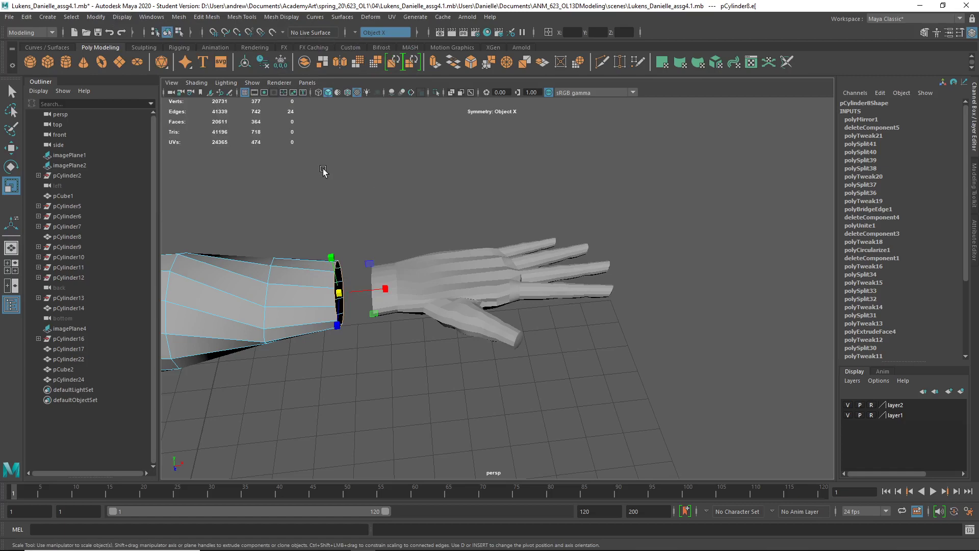
# - Turn symmetry off and reselect the arm's end border edge loop to count the edges on that arm only
pyautogui.keyDown('alt'); pyautogui.moveTo(371, 189); pyautogui.dragTo(124, 239, button='right'); pyautogui.keyUp('alt')
pyautogui.press('f')
pyautogui.press('w')
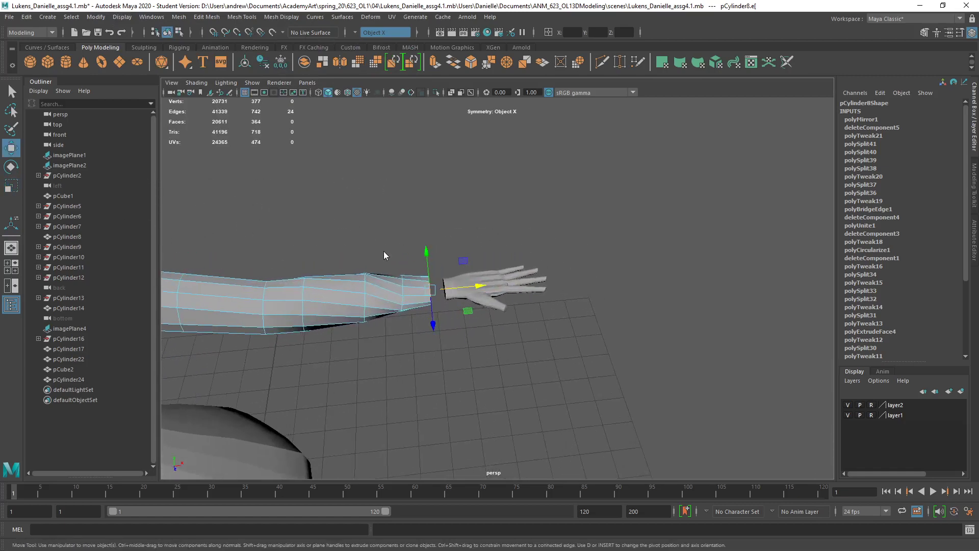
pyautogui.moveTo(384, 251); pyautogui.dragTo(378, 170)
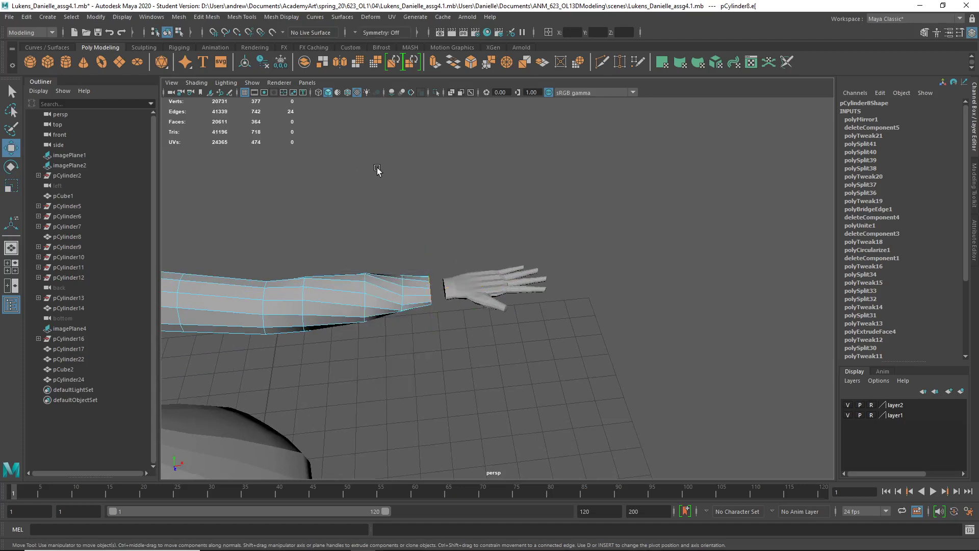
pyautogui.doubleClick(430, 291)
pyautogui.keyDown('alt'); pyautogui.moveTo(356, 280); pyautogui.dragTo(666, 284, button='right'); pyautogui.keyUp('alt')
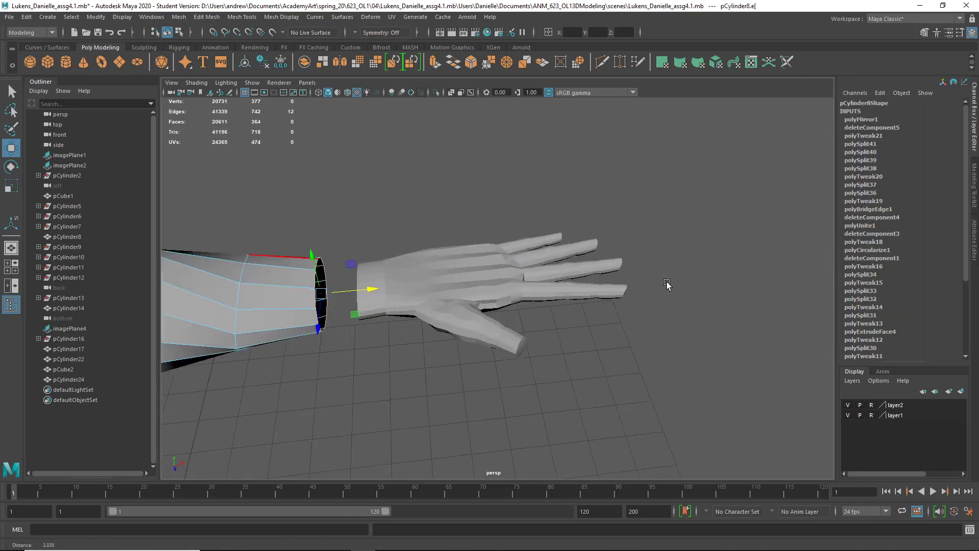
# - Check the edge count of the hand's wrist border loop and examine the edge flow from the wrist through the palm
pyautogui.keyDown('alt'); pyautogui.moveTo(667, 284); pyautogui.dragTo(591, 280); pyautogui.keyUp('alt')
pyautogui.click(458, 348)
pyautogui.moveTo(416, 263); pyautogui.dragTo(411, 219, button='right')
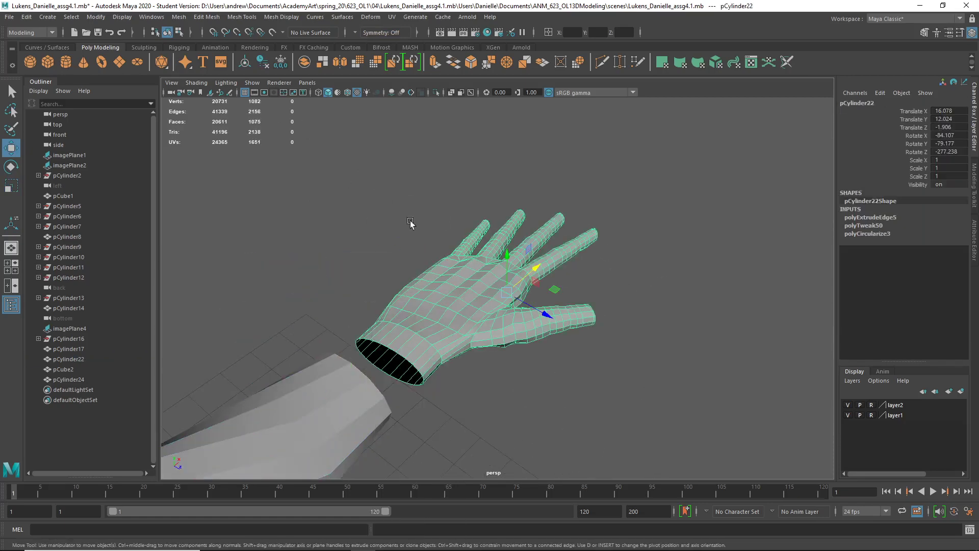
pyautogui.doubleClick(415, 345)
pyautogui.click(335, 262)
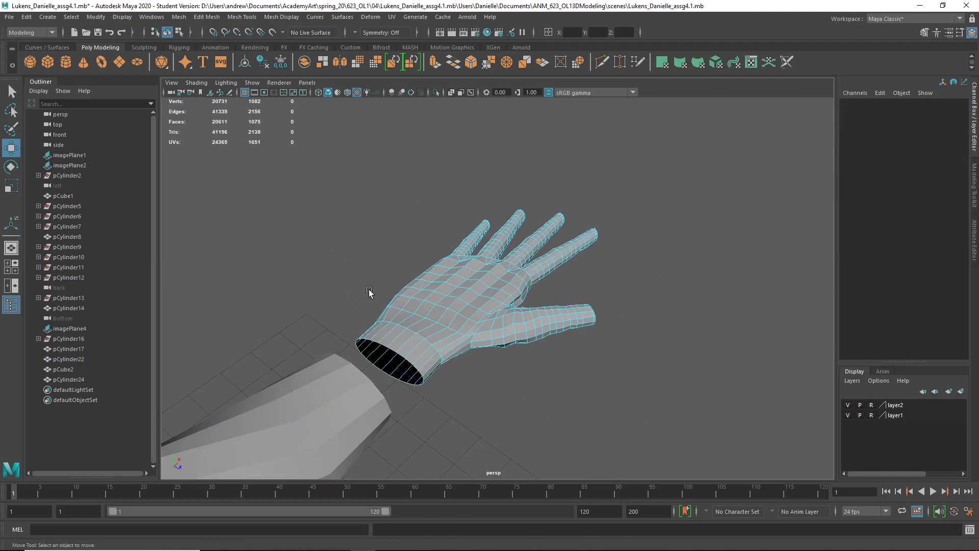
pyautogui.keyDown('alt'); pyautogui.moveTo(368, 291); pyautogui.dragTo(411, 292); pyautogui.keyUp('alt')
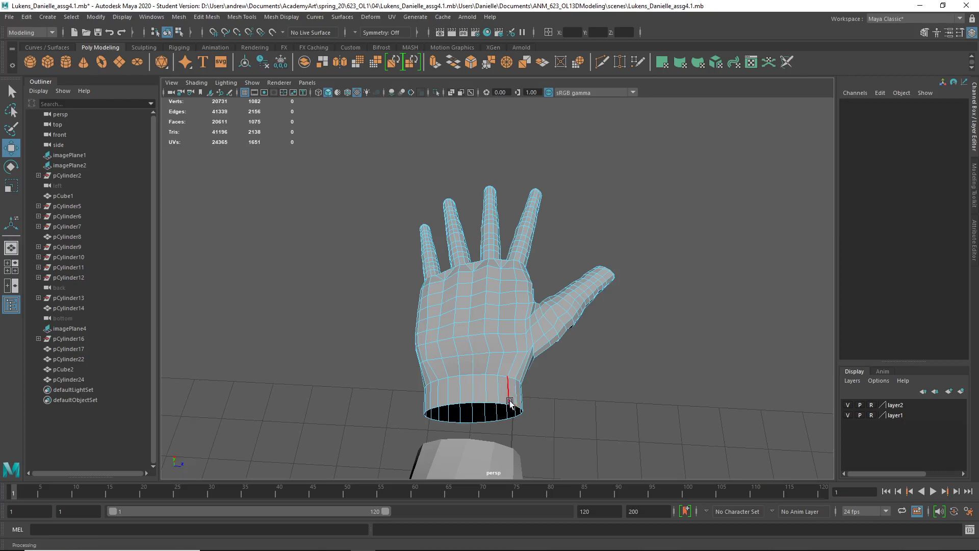
pyautogui.moveTo(509, 403)
pyautogui.keyDown('alt'); pyautogui.mouseDown()
pyautogui.moveTo(573, 332)
pyautogui.moveTo(558, 291)
pyautogui.moveTo(518, 416)
pyautogui.mouseUp(); pyautogui.keyUp('alt')
pyautogui.keyDown('alt'); pyautogui.moveTo(520, 434); pyautogui.dragTo(568, 436, button='right'); pyautogui.keyUp('alt')
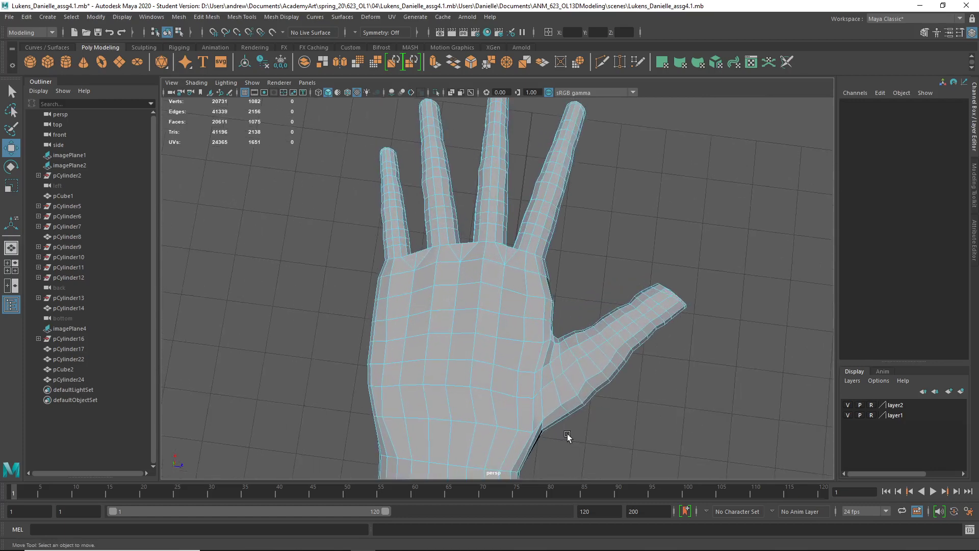
# - Try to multi-cut a diagonal edge from a middle vertex above the hand's wrist loop down to the wrist border
pyautogui.keyDown('alt'); pyautogui.moveTo(568, 436); pyautogui.dragTo(646, 277, button='middle'); pyautogui.keyUp('alt')
pyautogui.keyDown('alt'); pyautogui.moveTo(515, 362); pyautogui.dragTo(519, 363); pyautogui.keyUp('alt')
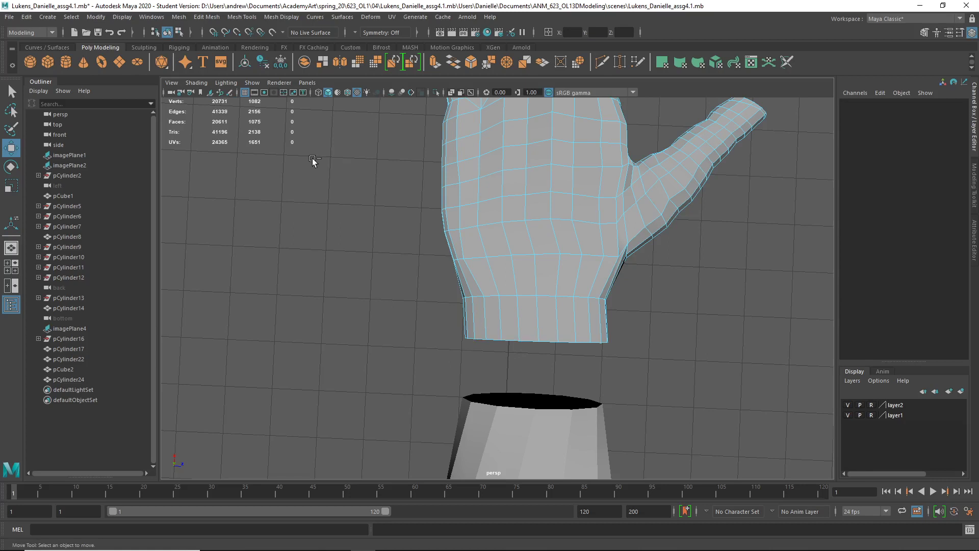
pyautogui.hotkey('ctrl', 'shift', 'x')
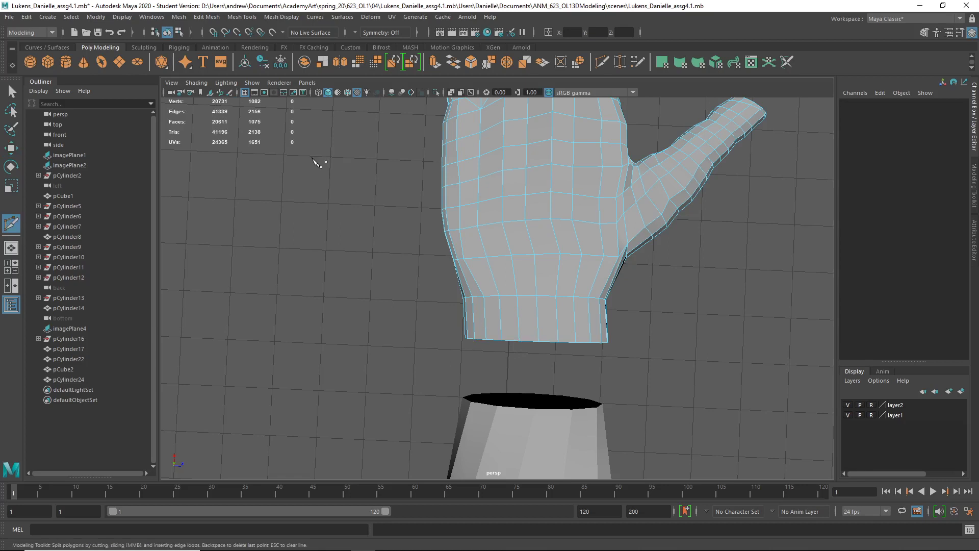
pyautogui.click(241, 18)
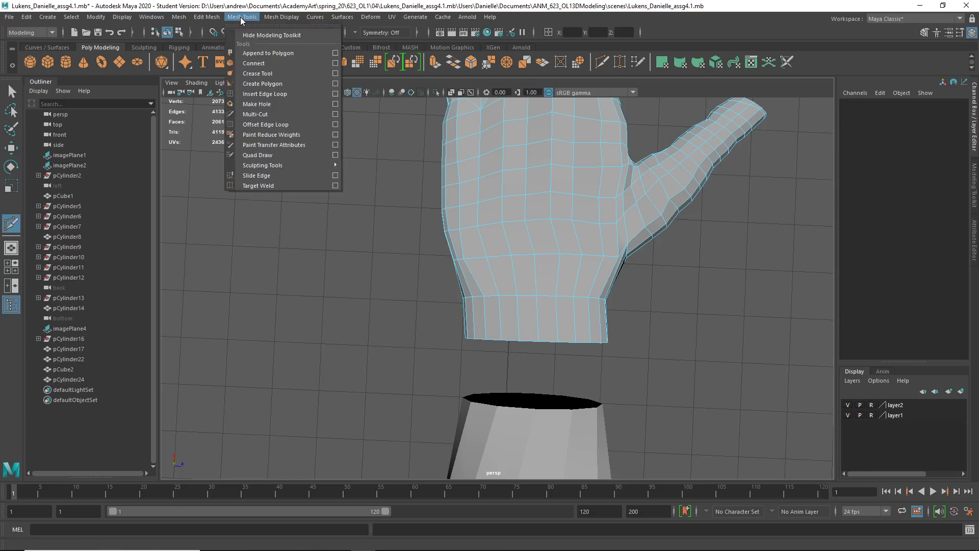
pyautogui.click(274, 114)
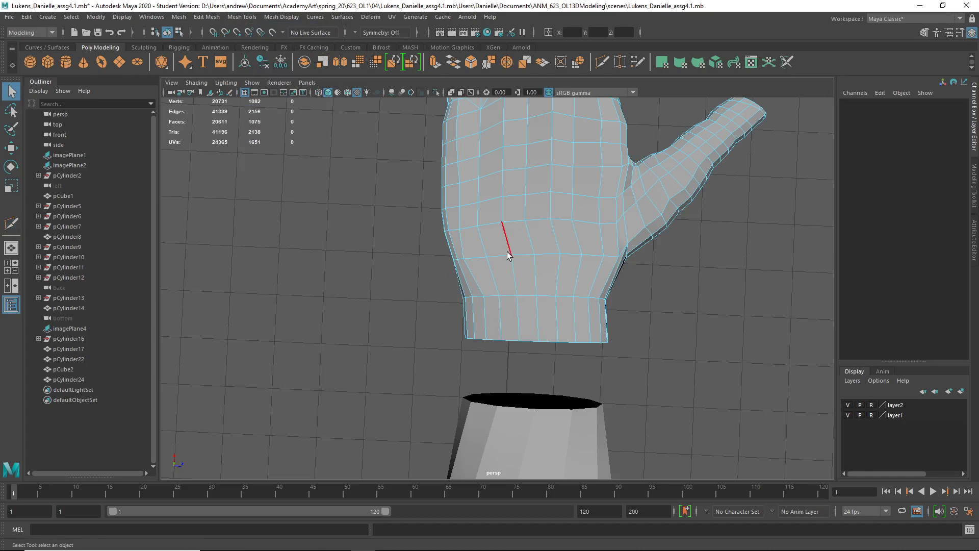
pyautogui.moveTo(536, 240); pyautogui.dragTo(586, 221, button='right')
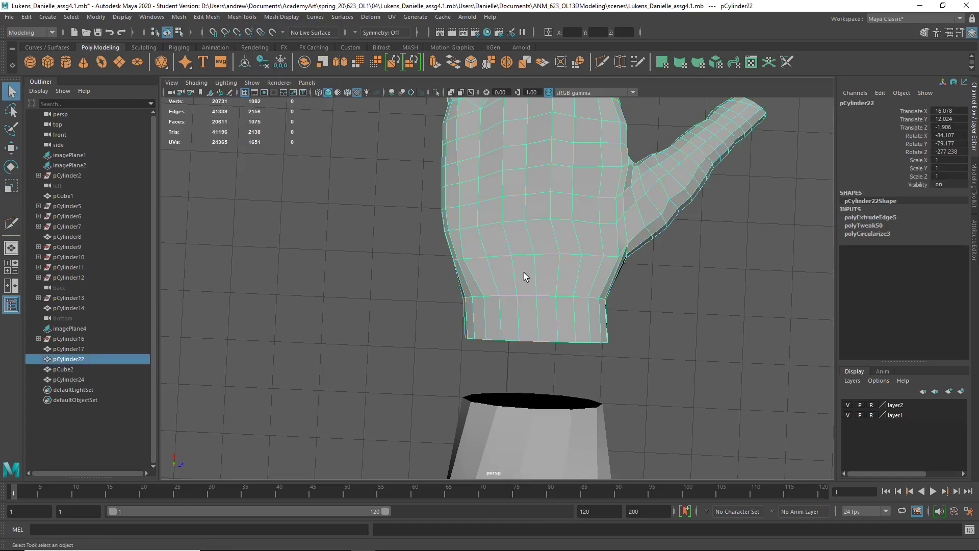
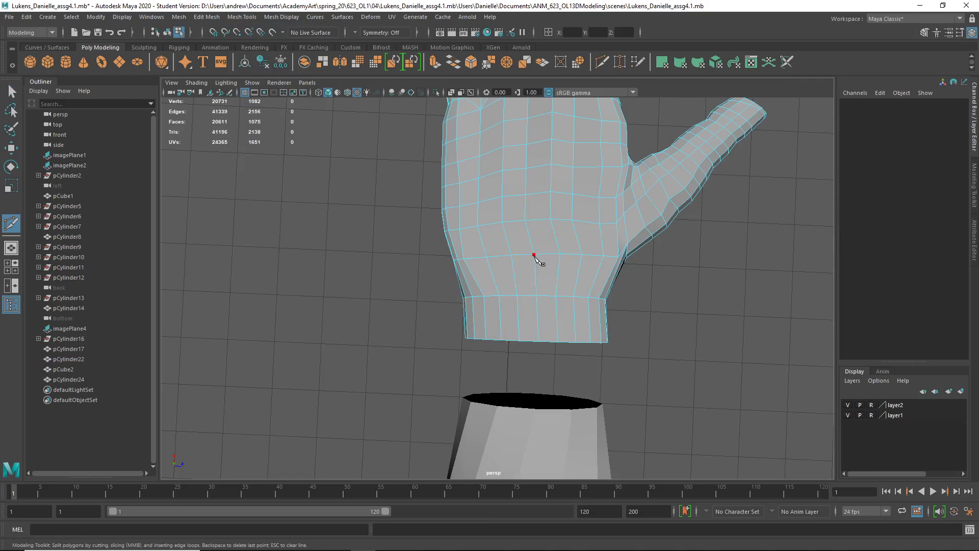
pyautogui.click(535, 254)
pyautogui.click(502, 340)
pyautogui.click(534, 254)
pyautogui.click(520, 341)
pyautogui.press('Return')
pyautogui.click(534, 254)
pyautogui.click(572, 305)
pyautogui.keyDown('ctrl'); pyautogui.keyDown('shift'); pyautogui.click(571, 308); pyautogui.keyUp('shift'); pyautogui.keyUp('ctrl')
pyautogui.keyDown('ctrl'); pyautogui.keyDown('shift'); pyautogui.click(571, 308); pyautogui.keyUp('shift'); pyautogui.keyUp('ctrl')
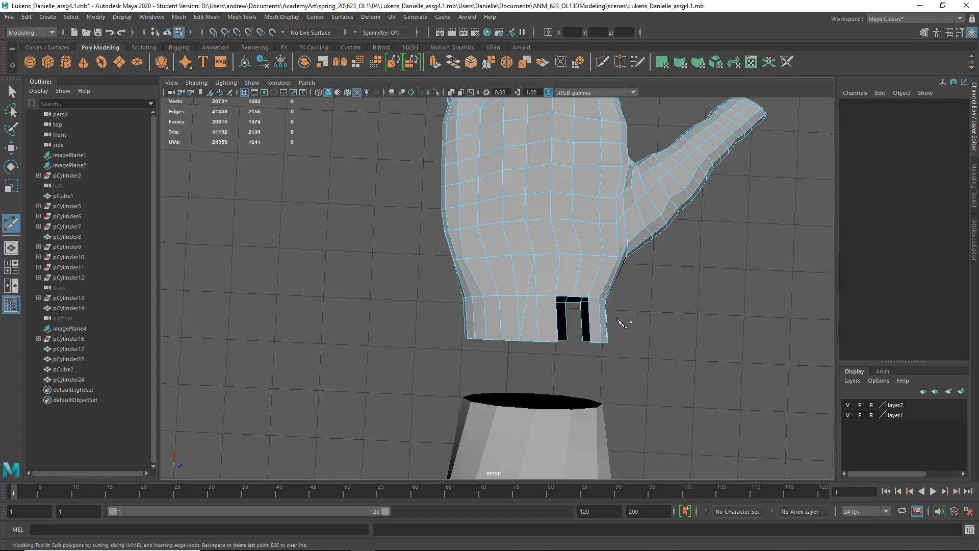
pyautogui.hotkey('ctrl', 'z')
pyautogui.hotkey('ctrl', 'z')
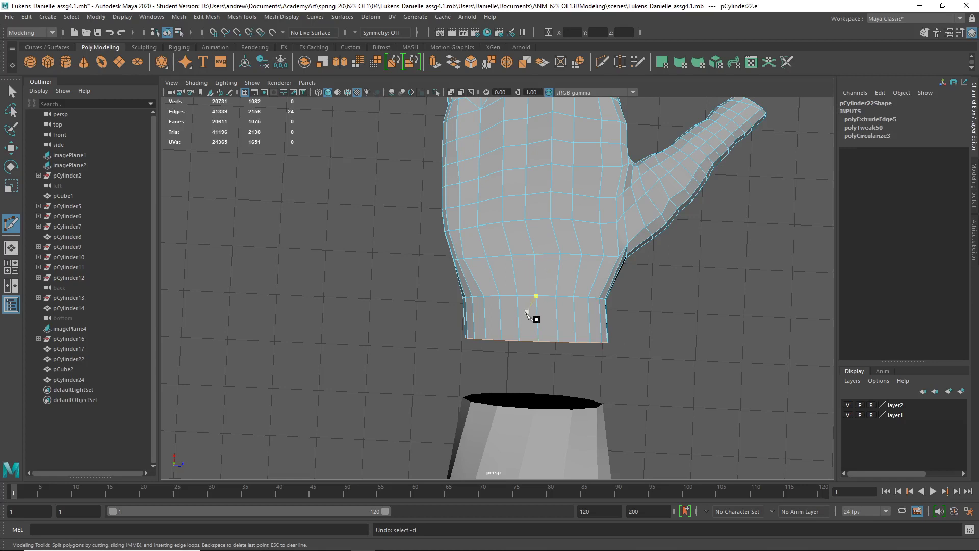
# - Multi-cut two diagonal edges from the wrist loop's middle vertex to the border and join their midpoints with a cross edge
pyautogui.click(537, 297)
pyautogui.rightClick(503, 339)
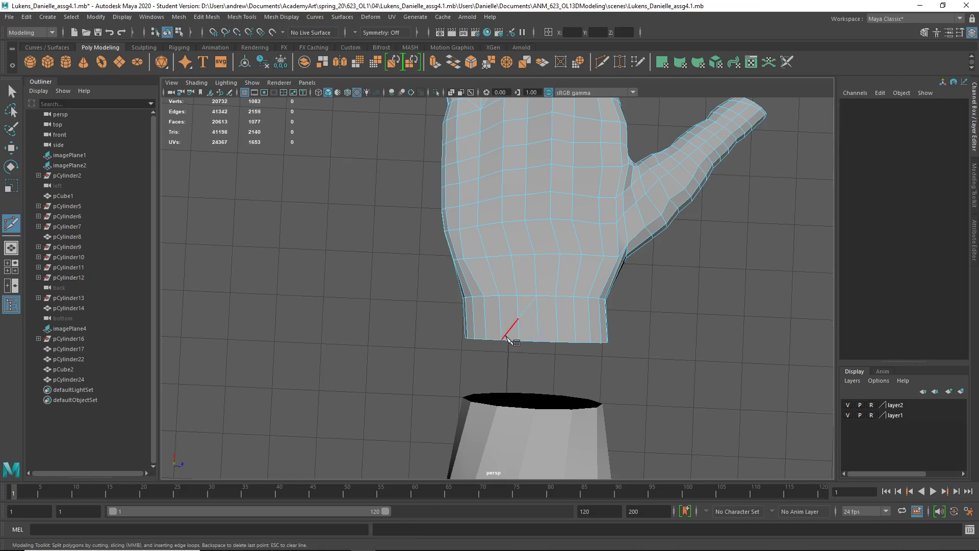
pyautogui.click(536, 296)
pyautogui.click(519, 320)
pyautogui.press('Return')
# - Delete the upper halves of both new diagonals and the edges running from their midpoints to the wrist border
pyautogui.keyDown('alt'); pyautogui.moveTo(551, 362); pyautogui.dragTo(726, 403, button='right'); pyautogui.keyUp('alt')
pyautogui.keyDown('alt'); pyautogui.moveTo(727, 402); pyautogui.dragTo(675, 337, button='middle'); pyautogui.keyUp('alt')
pyautogui.press('q')
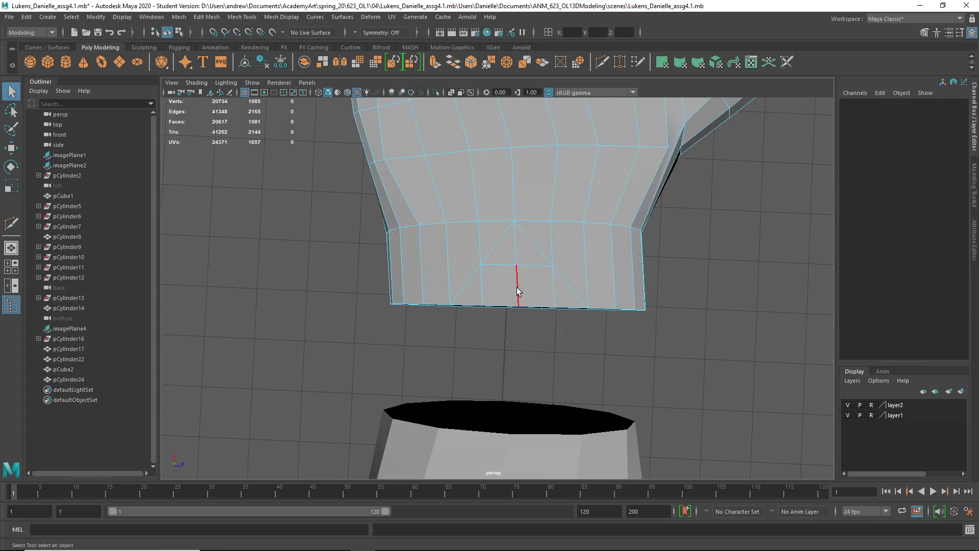
pyautogui.moveTo(498, 260); pyautogui.dragTo(496, 231, button='right')
pyautogui.click(485, 288)
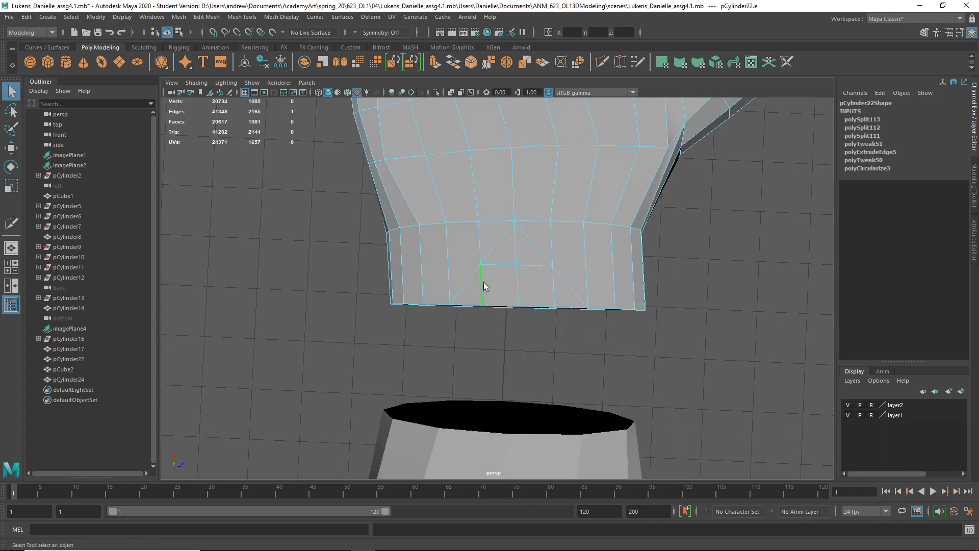
pyautogui.keyDown('shift'); pyautogui.click(536, 246); pyautogui.keyUp('shift')
pyautogui.keyDown('shift'); pyautogui.rightClick(587, 258); pyautogui.keyUp('shift')
pyautogui.keyDown('shift'); pyautogui.moveTo(587, 258); pyautogui.dragTo(559, 271, button='right'); pyautogui.keyUp('shift')
pyautogui.press('w')
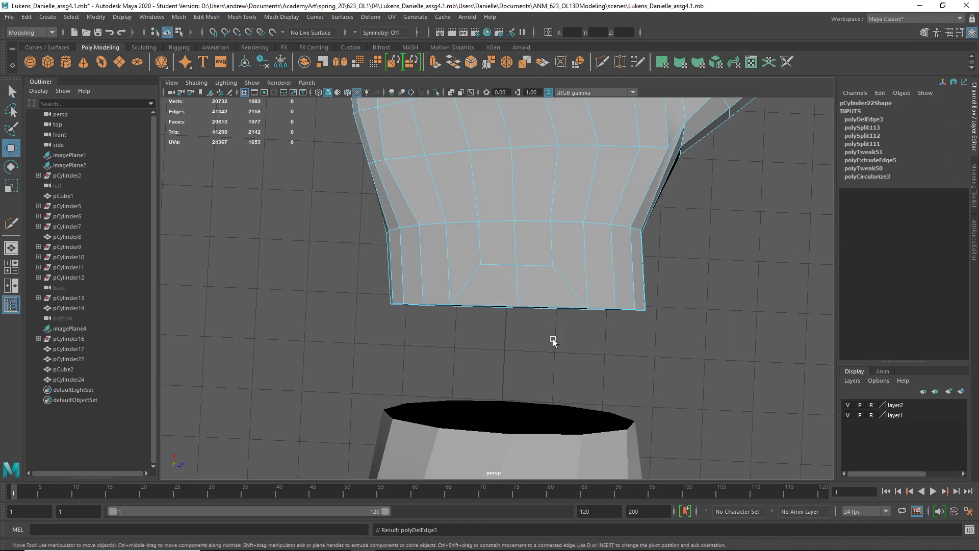
# - Select face loops through the reworked wrist area to check how the edge flow is redirected
pyautogui.keyDown('alt'); pyautogui.moveTo(549, 371); pyautogui.dragTo(514, 343); pyautogui.keyUp('alt')
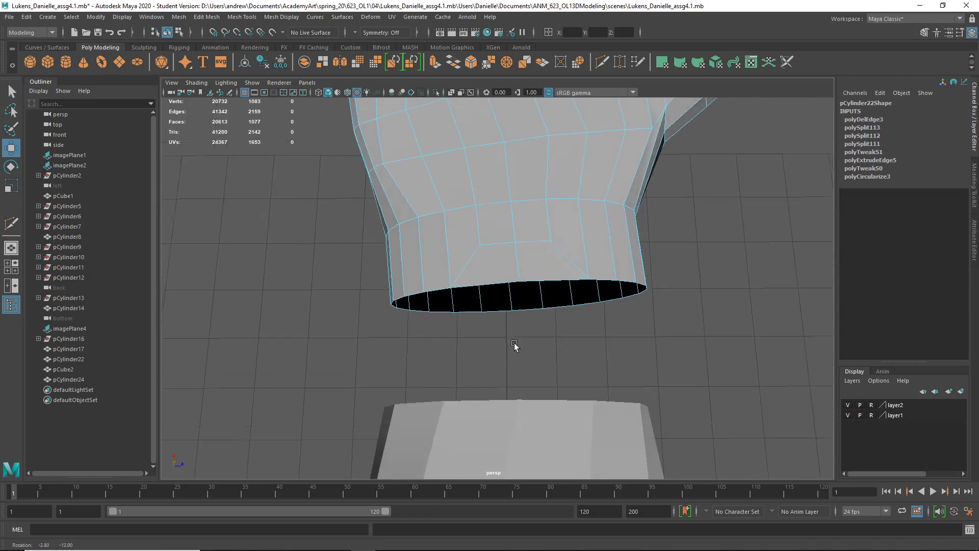
pyautogui.moveTo(460, 217); pyautogui.dragTo(461, 237, button='right')
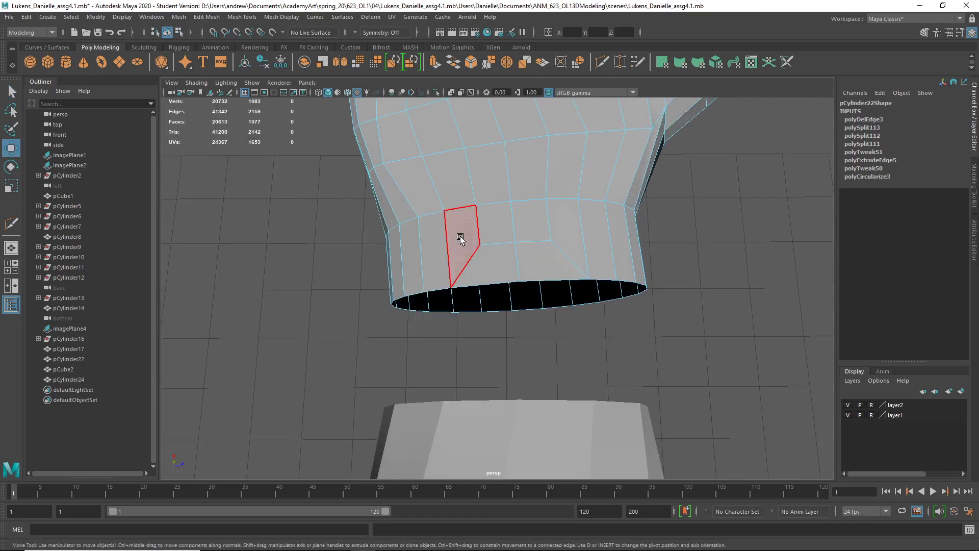
pyautogui.click(461, 237)
pyautogui.keyDown('shift'); pyautogui.doubleClick(482, 264); pyautogui.keyUp('shift')
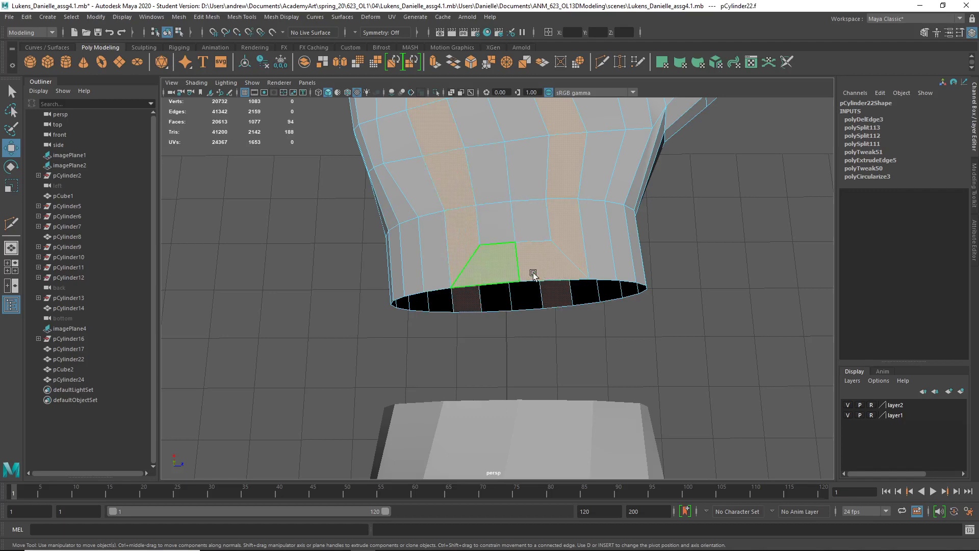
pyautogui.keyDown('alt'); pyautogui.moveTo(569, 306); pyautogui.dragTo(557, 332); pyautogui.keyUp('alt')
pyautogui.click(634, 390)
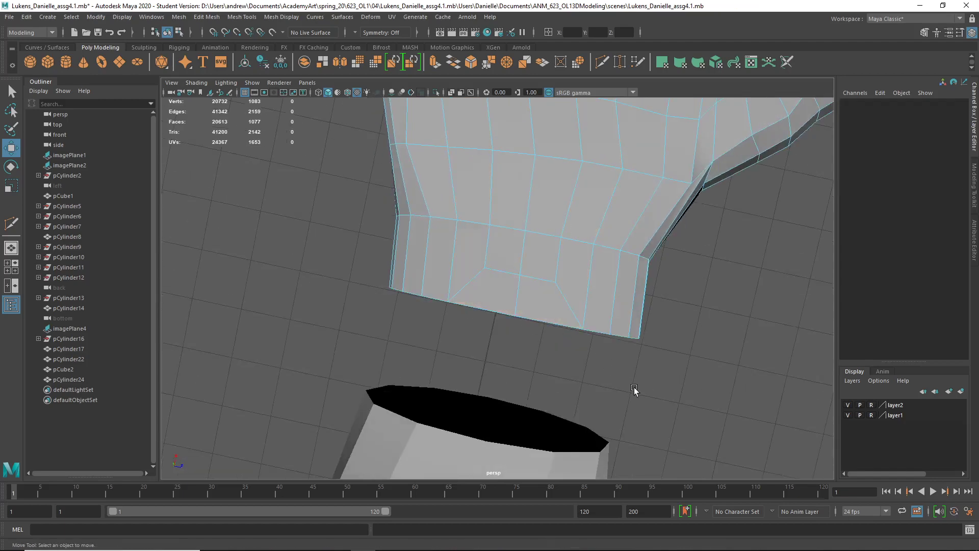
# - Multi-cut the same pair of diagonals and cross edge into the wrist's upper thumb side, from one loop vertex to the border
pyautogui.keyDown('alt'); pyautogui.moveTo(628, 389); pyautogui.dragTo(572, 306); pyautogui.keyUp('alt')
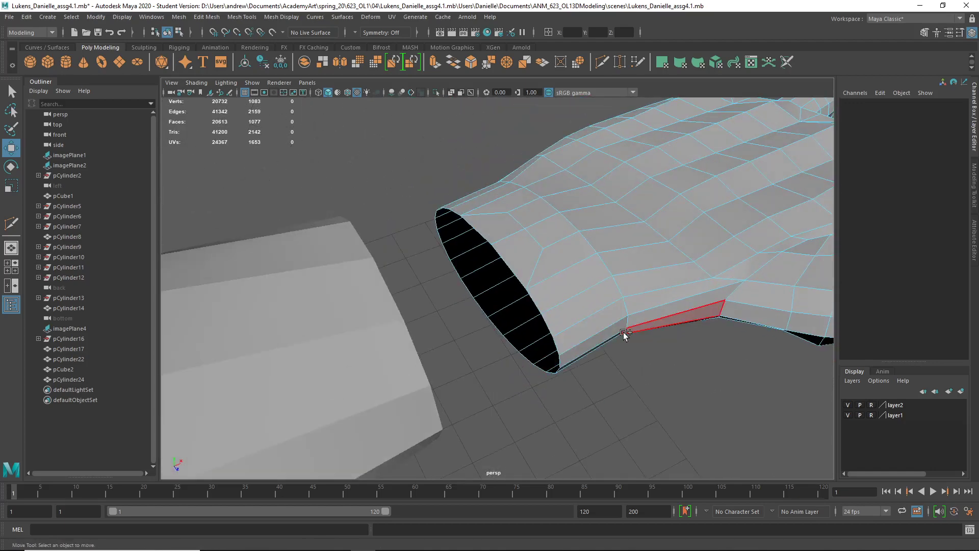
pyautogui.hotkey('ctrl', 'shift', 'x')
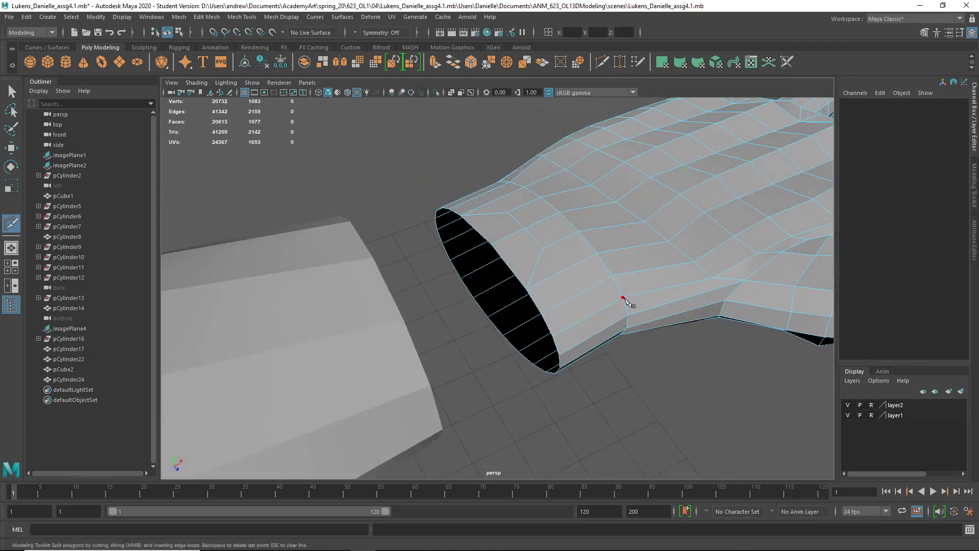
pyautogui.click(623, 297)
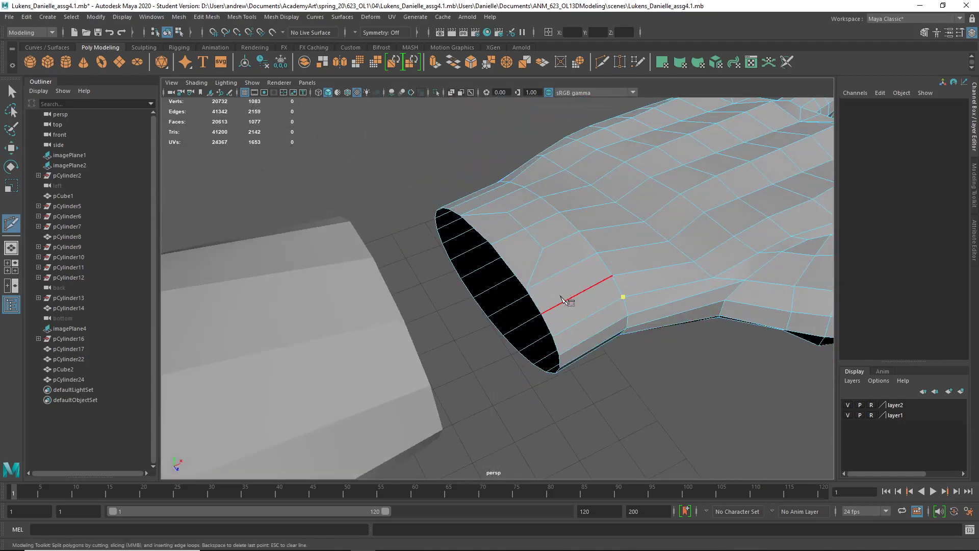
pyautogui.rightClick(532, 290)
pyautogui.keyDown('alt'); pyautogui.moveTo(643, 410); pyautogui.dragTo(635, 386); pyautogui.keyUp('alt')
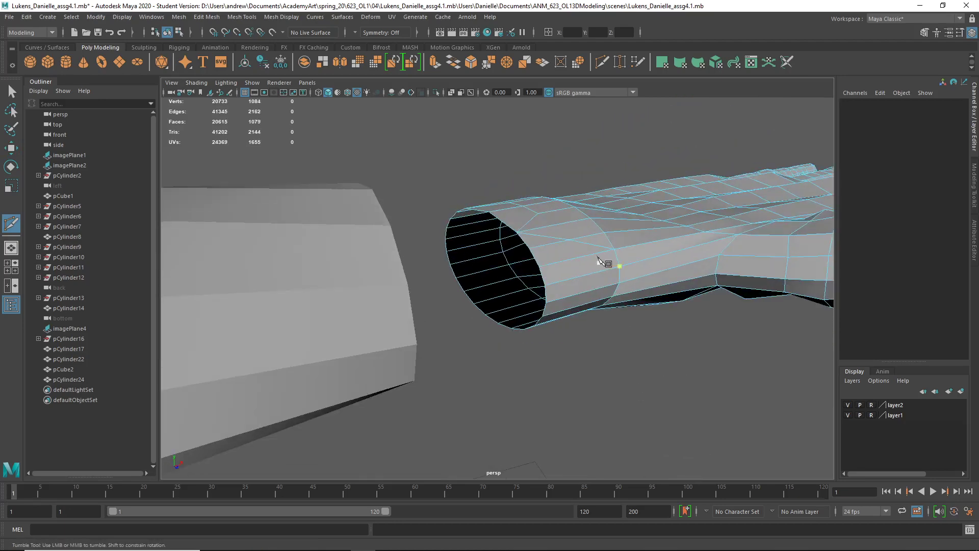
pyautogui.click(615, 250)
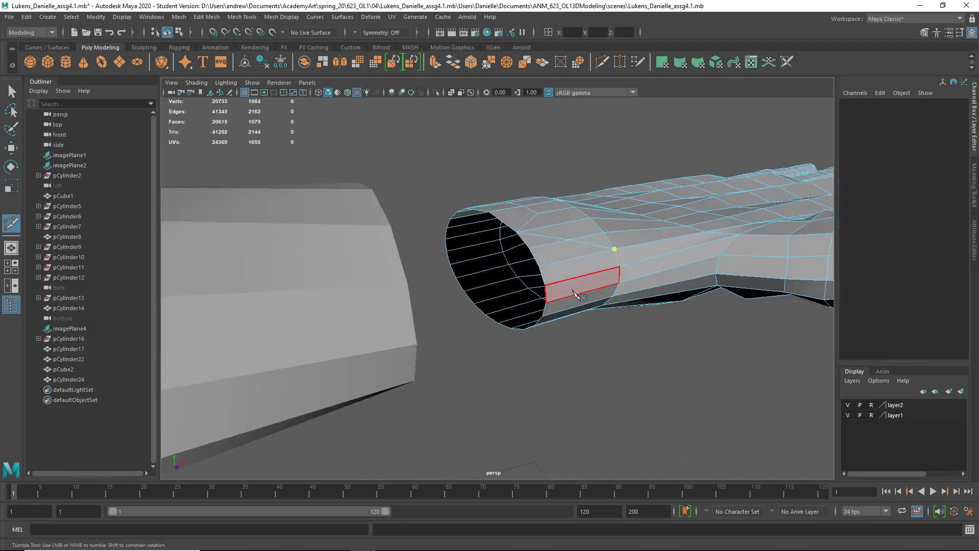
pyautogui.click(546, 303)
pyautogui.press('Return')
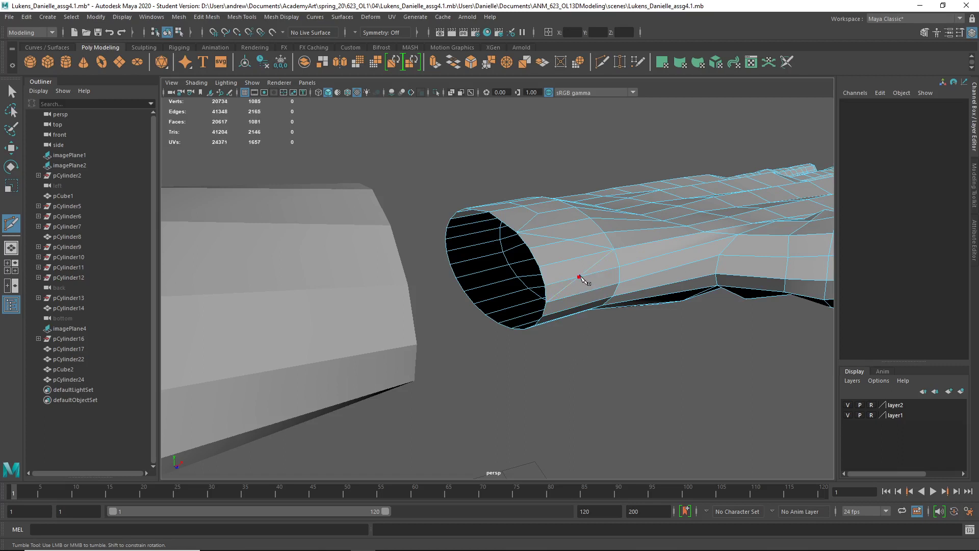
pyautogui.click(570, 241)
pyautogui.press('Return')
# - Delete the upper diagonal halves and the short edges to the border on the wrist's upper thumb side
pyautogui.press('q')
pyautogui.rightClick(564, 274)
pyautogui.click(563, 232)
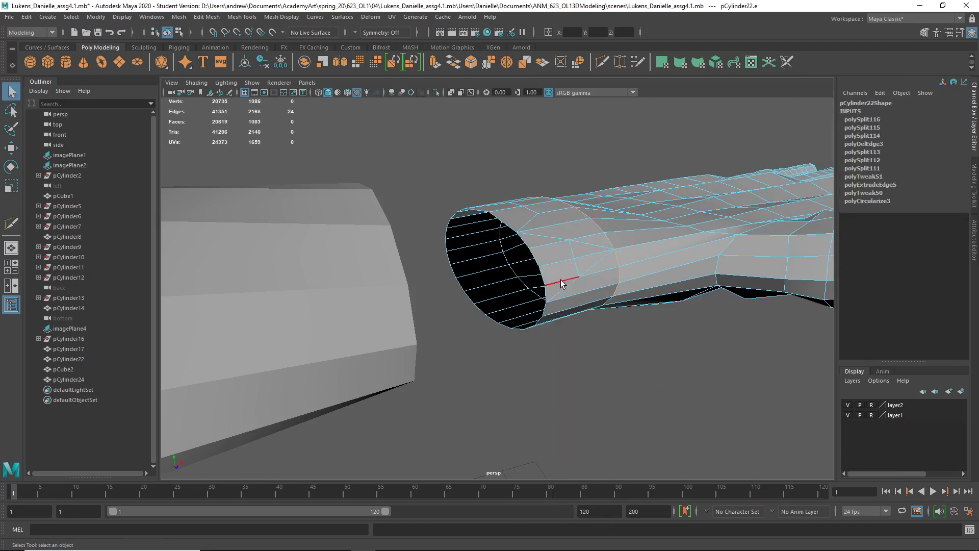
pyautogui.click(561, 280)
pyautogui.keyDown('shift'); pyautogui.click(593, 244); pyautogui.keyUp('shift')
pyautogui.keyDown('shift'); pyautogui.click(564, 243); pyautogui.keyUp('shift')
pyautogui.keyDown('shift'); pyautogui.moveTo(584, 274); pyautogui.dragTo(541, 286, button='right'); pyautogui.keyUp('shift')
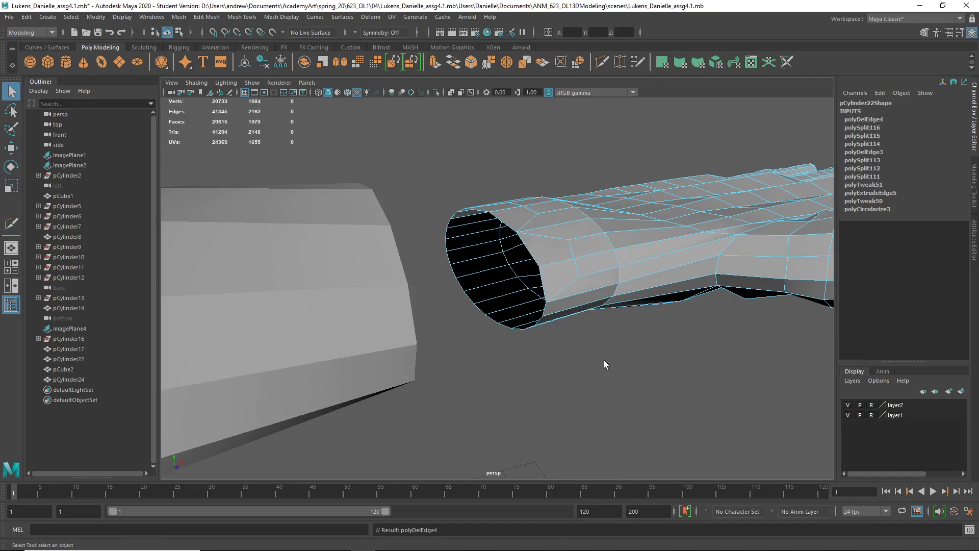
# - Multi-cut two diagonals from a loop vertex to the border on the wrist's lower thumb side and connect them with a cross edge
pyautogui.keyDown('alt'); pyautogui.moveTo(597, 357); pyautogui.dragTo(573, 343); pyautogui.keyUp('alt')
pyautogui.hotkey('ctrl', 'shift', 'x')
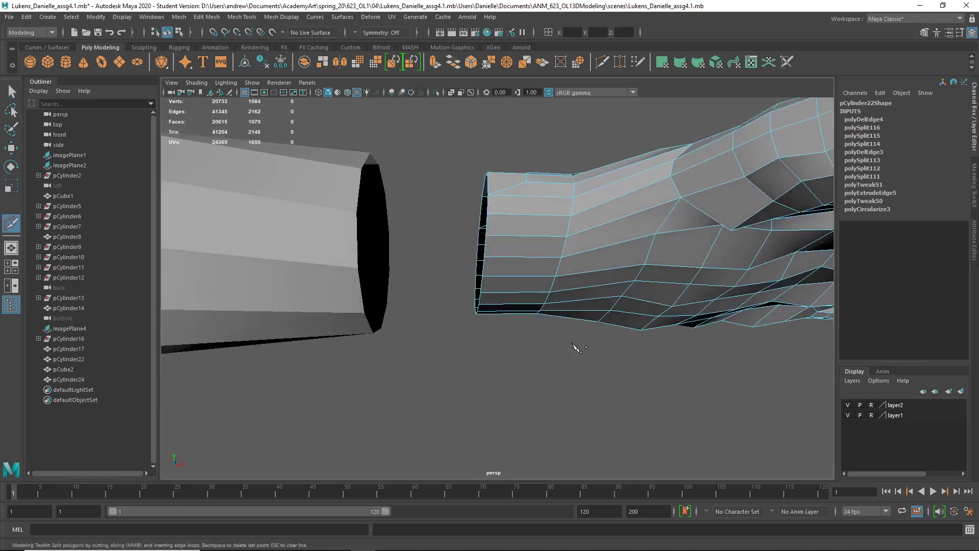
pyautogui.click(567, 237)
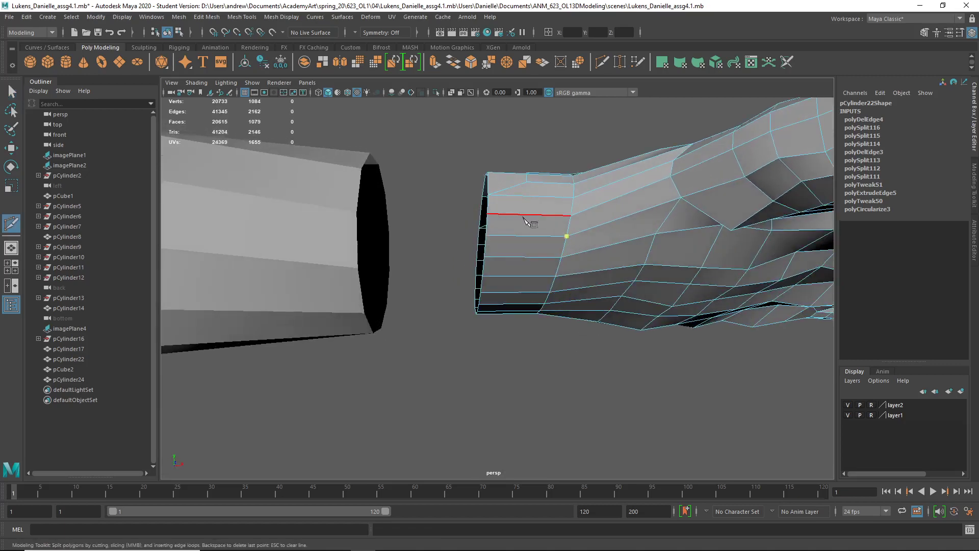
pyautogui.click(489, 195)
pyautogui.press('Return')
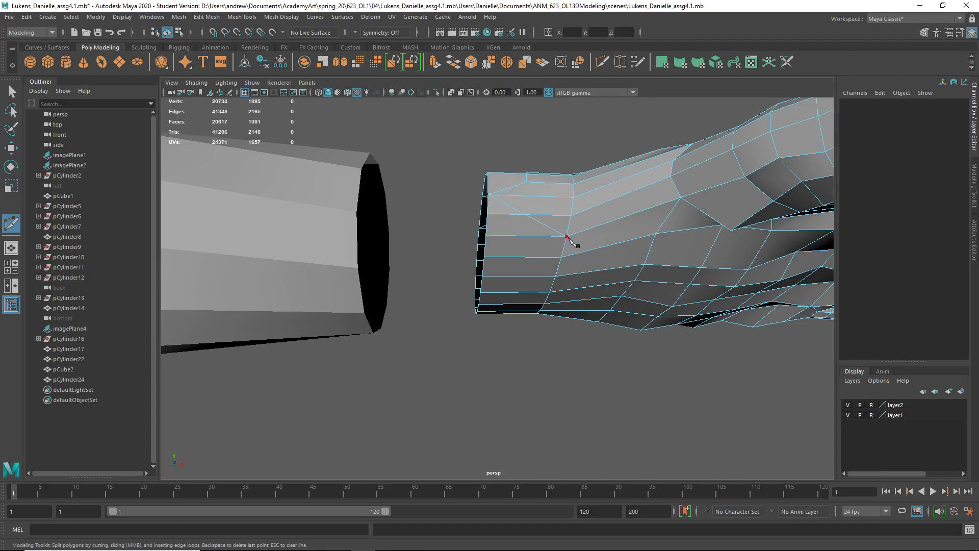
pyautogui.click(567, 236)
pyautogui.click(483, 276)
pyautogui.press('q')
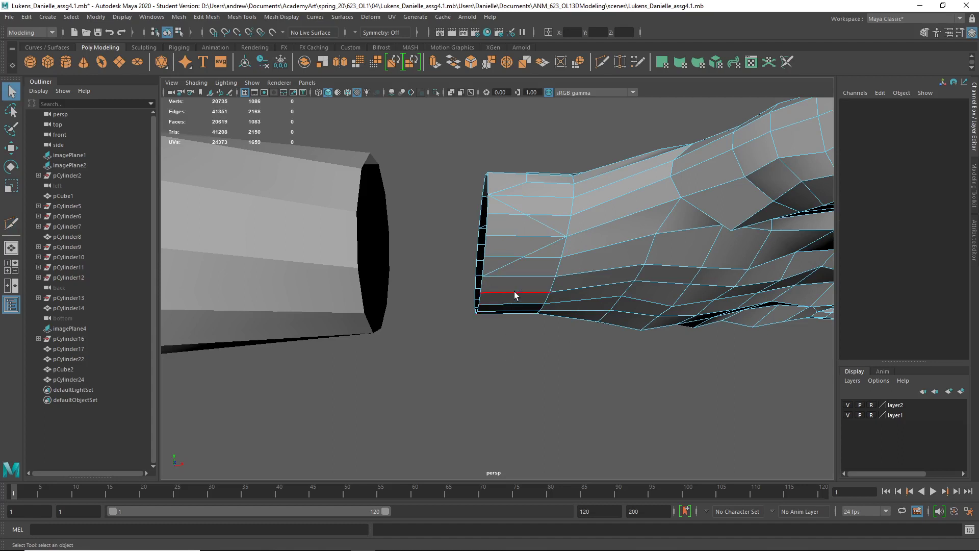
pyautogui.press('g')
pyautogui.click(522, 257)
pyautogui.click(526, 215)
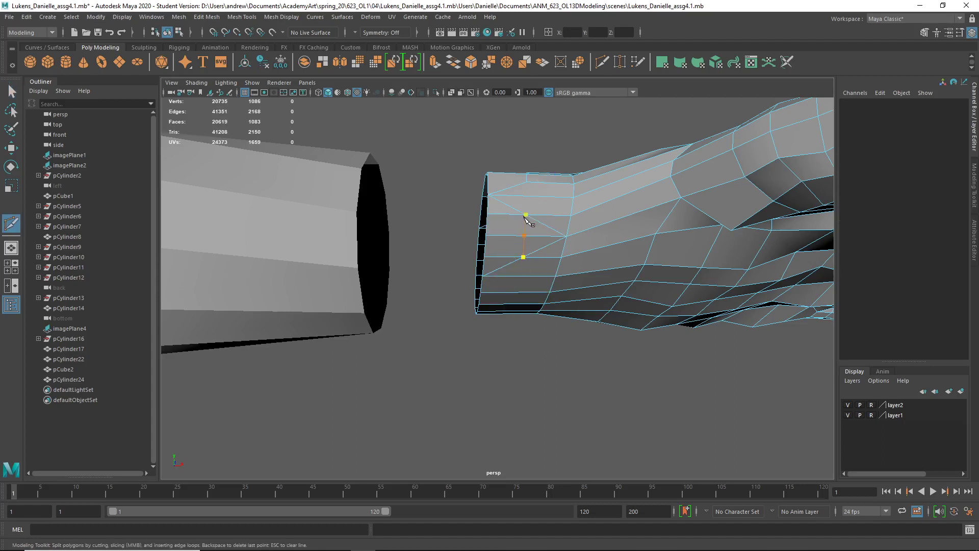
pyautogui.rightClick(525, 219)
# - Delete the upper diagonal halves and the short edges to the border on the wrist's lower thumb side
pyautogui.press('q')
pyautogui.moveTo(522, 263); pyautogui.dragTo(524, 219, button='right')
pyautogui.click(508, 257)
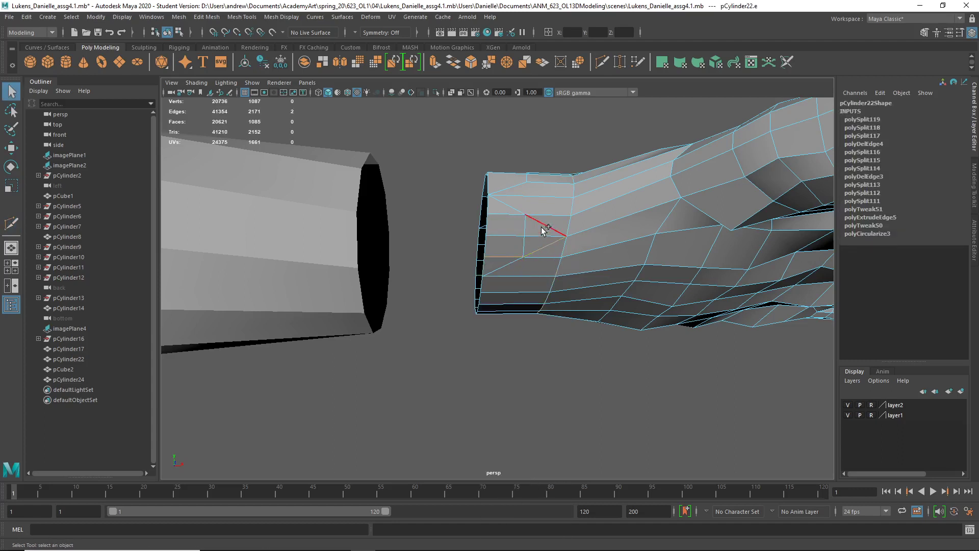
pyautogui.keyDown('shift'); pyautogui.click(510, 215); pyautogui.keyUp('shift')
pyautogui.keyDown('shift'); pyautogui.rightClick(517, 259); pyautogui.keyUp('shift')
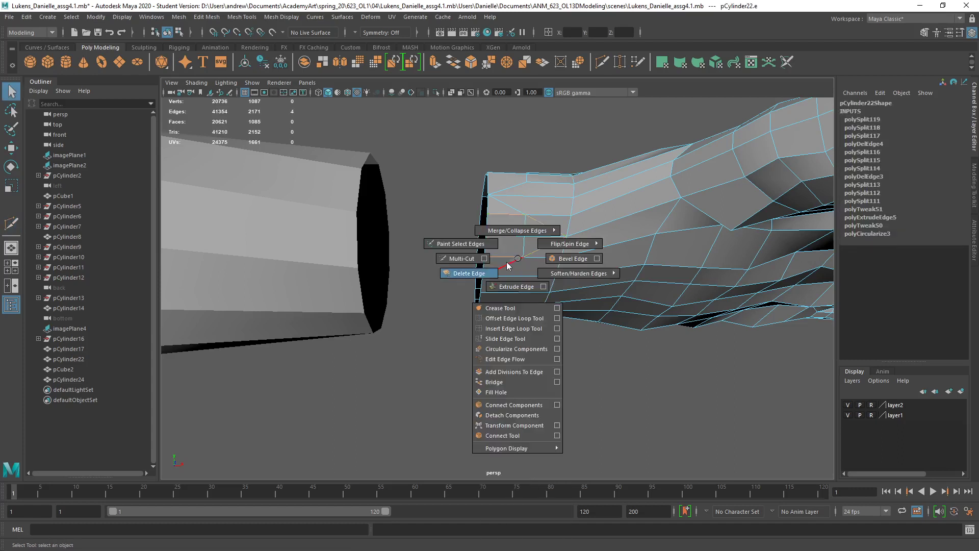
pyautogui.click(506, 262)
# - Multi-cut two diagonals from the middle loop vertex to the border on the wrist's underside and join them with a cross edge
pyautogui.keyDown('alt'); pyautogui.moveTo(490, 363); pyautogui.dragTo(495, 311); pyautogui.keyUp('alt')
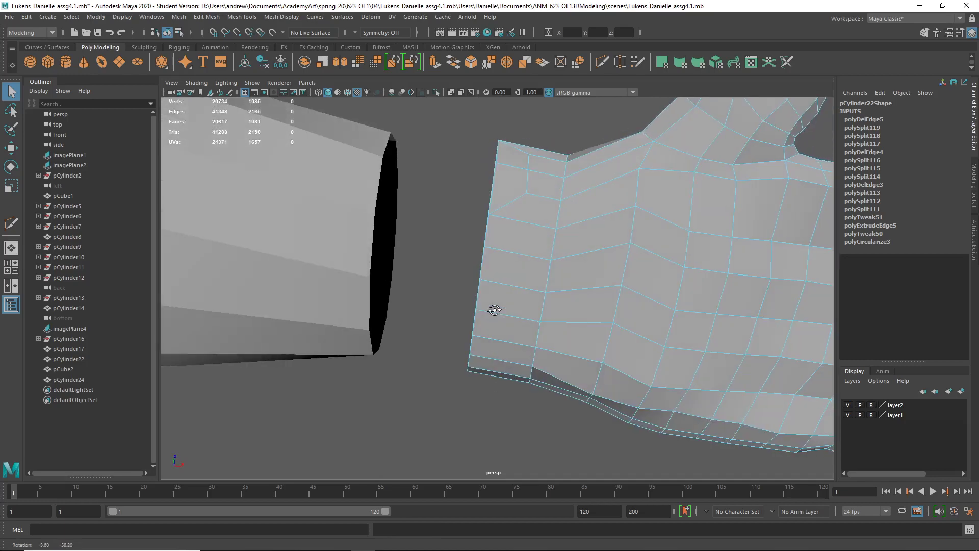
pyautogui.hotkey('ctrl', 'shift', 'x')
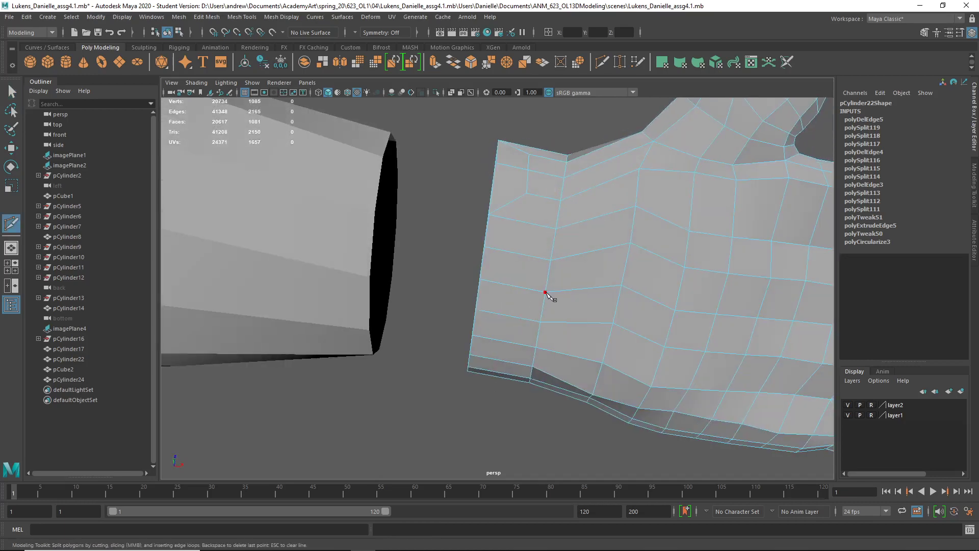
pyautogui.click(545, 293)
pyautogui.click(489, 214)
pyautogui.press('Return')
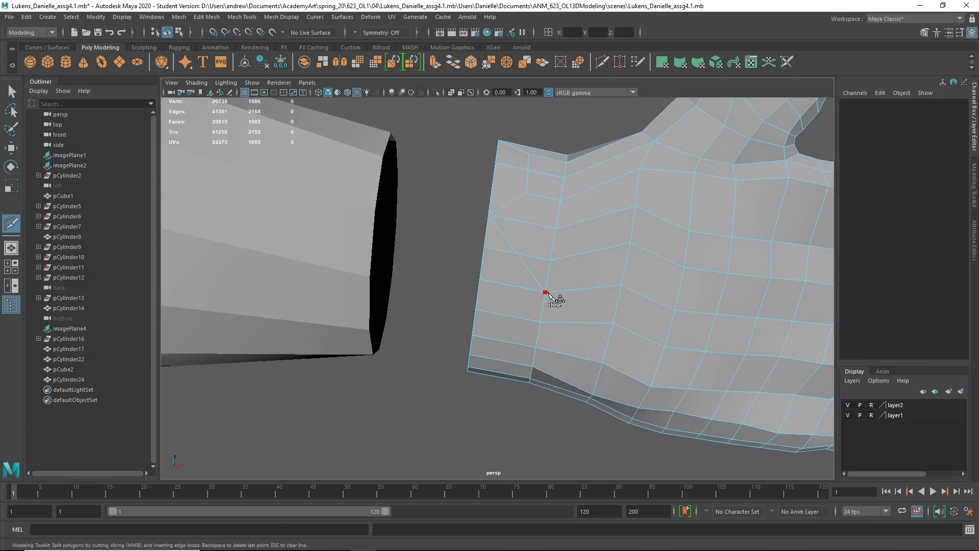
pyautogui.click(545, 292)
pyautogui.click(473, 336)
pyautogui.press('Return')
pyautogui.click(505, 315)
pyautogui.press('Escape')
# - Delete the upper diagonal halves and the short edges to the border on the wrist's underside
pyautogui.press('q')
pyautogui.moveTo(485, 259); pyautogui.dragTo(484, 232, button='right')
pyautogui.click(488, 309)
pyautogui.keyDown('shift'); pyautogui.click(524, 303); pyautogui.keyUp('shift')
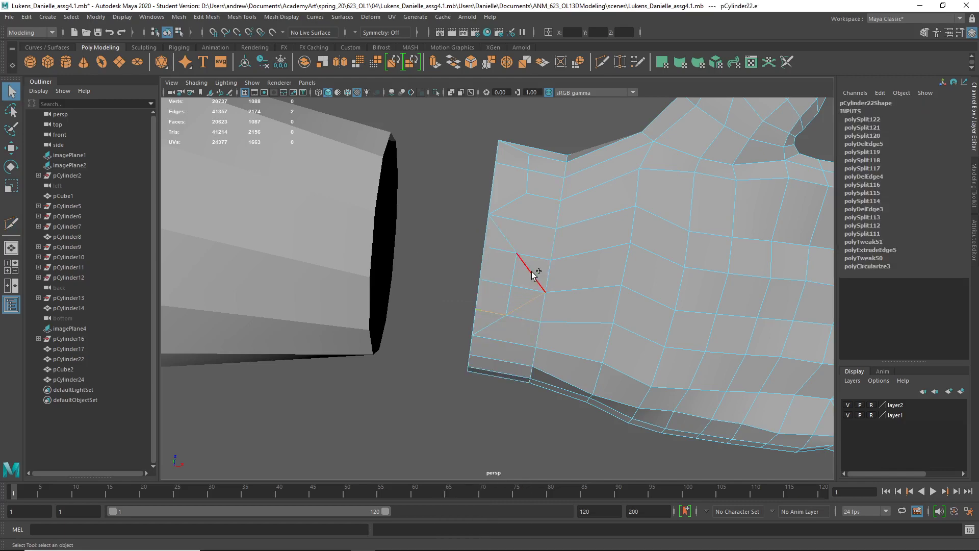
pyautogui.keyDown('shift'); pyautogui.click(532, 272); pyautogui.keyUp('shift')
pyautogui.keyDown('shift'); pyautogui.click(496, 250); pyautogui.keyUp('shift')
pyautogui.keyDown('shift'); pyautogui.moveTo(541, 268); pyautogui.dragTo(492, 282, button='right'); pyautogui.keyUp('shift')
# - Multi-cut two diagonals from the middle loop vertex to the border on the wrist's little-finger side
pyautogui.keyDown('alt'); pyautogui.moveTo(515, 428); pyautogui.dragTo(522, 362); pyautogui.keyUp('alt')
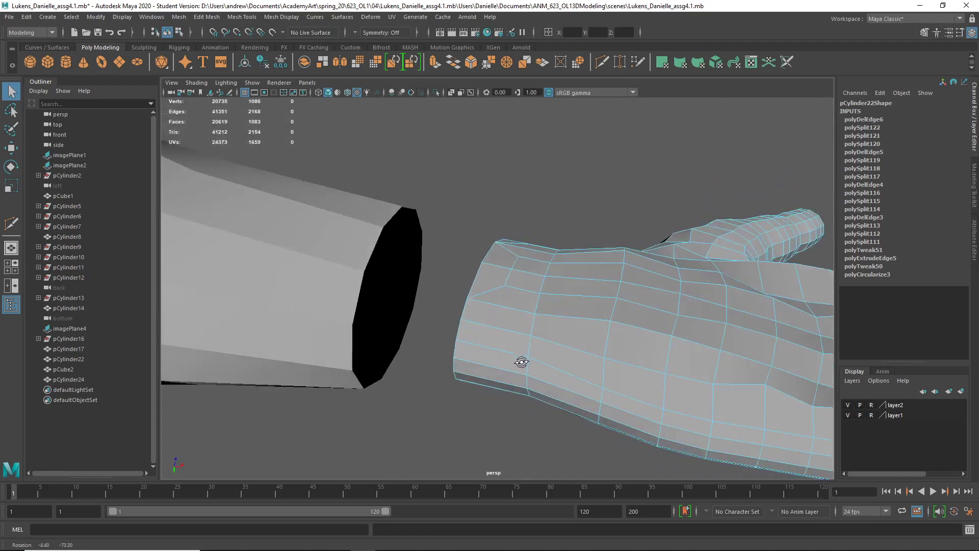
pyautogui.press('y')
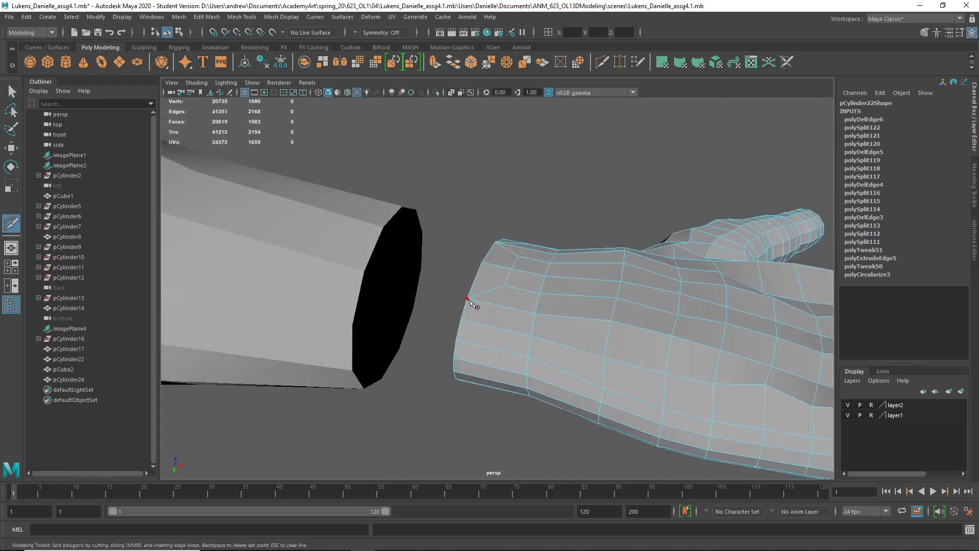
pyautogui.click(468, 299)
pyautogui.click(528, 357)
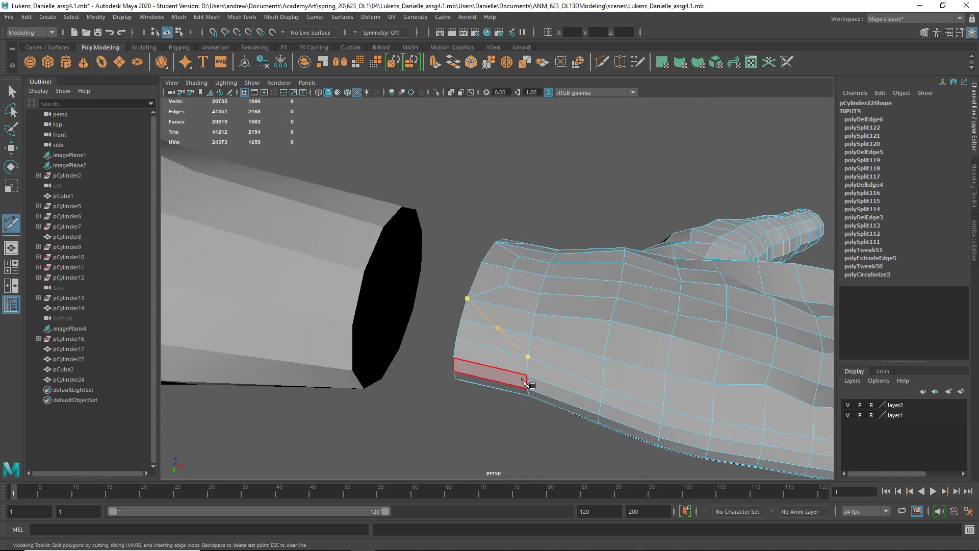
pyautogui.keyDown('alt'); pyautogui.moveTo(512, 437); pyautogui.dragTo(522, 403); pyautogui.keyUp('alt')
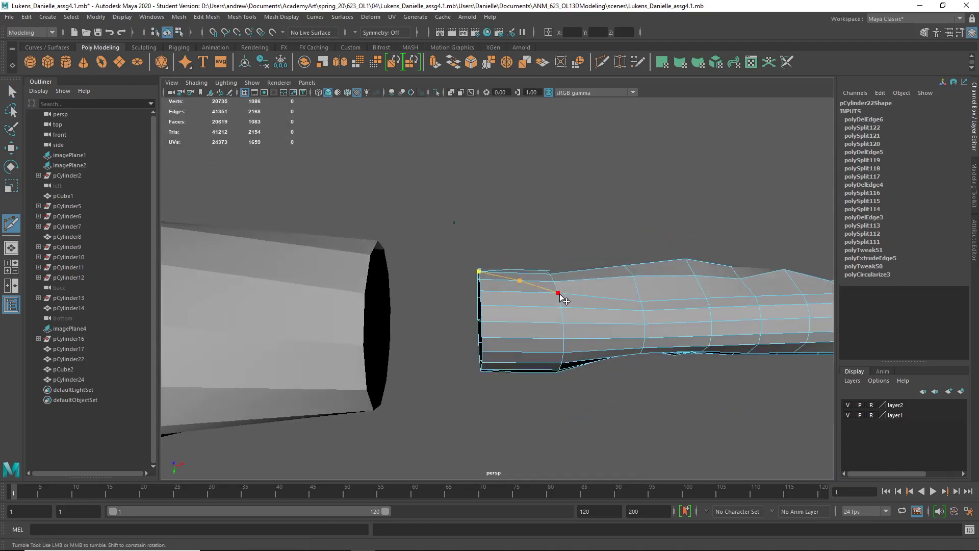
pyautogui.click(481, 321)
pyautogui.press('Return')
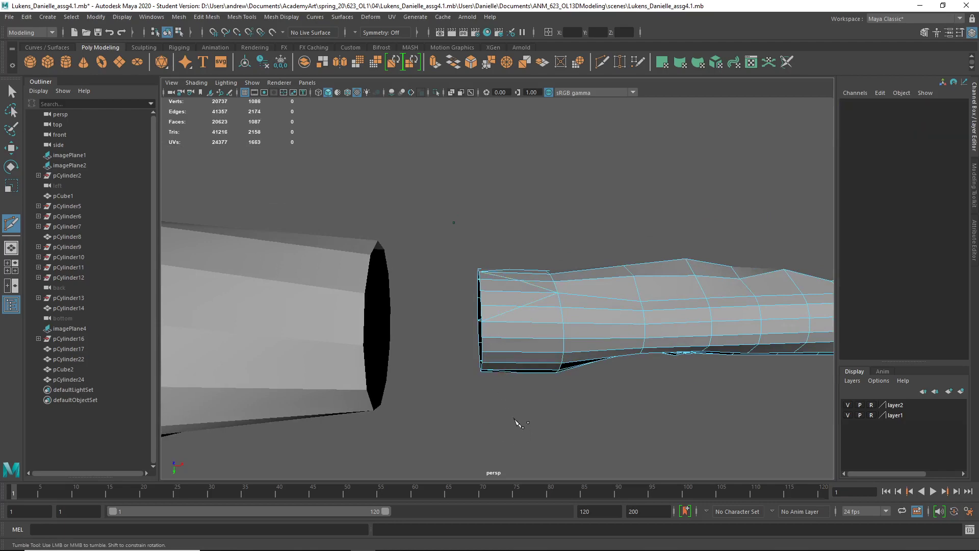
# - Connect the two little-finger-side diagonals with a cross edge
pyautogui.keyDown('alt'); pyautogui.moveTo(526, 402); pyautogui.dragTo(519, 451); pyautogui.keyUp('alt')
pyautogui.press('super')
pyautogui.press('super')
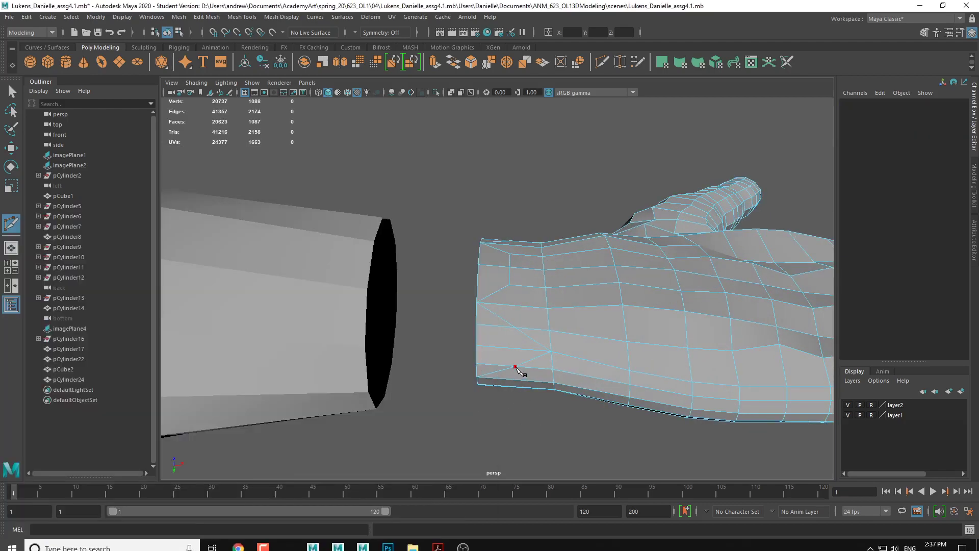
pyautogui.click(516, 367)
pyautogui.click(516, 327)
pyautogui.press('Return')
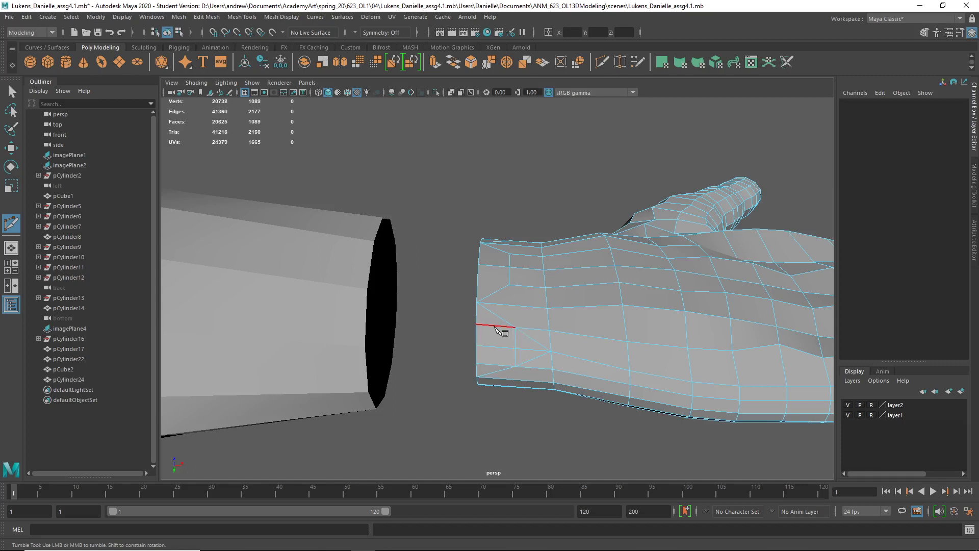
# - Delete the stray vertex on the short edge at the wrist border and recut that edge from the cross edge to the border
pyautogui.moveTo(494, 327); pyautogui.dragTo(505, 218, button='right')
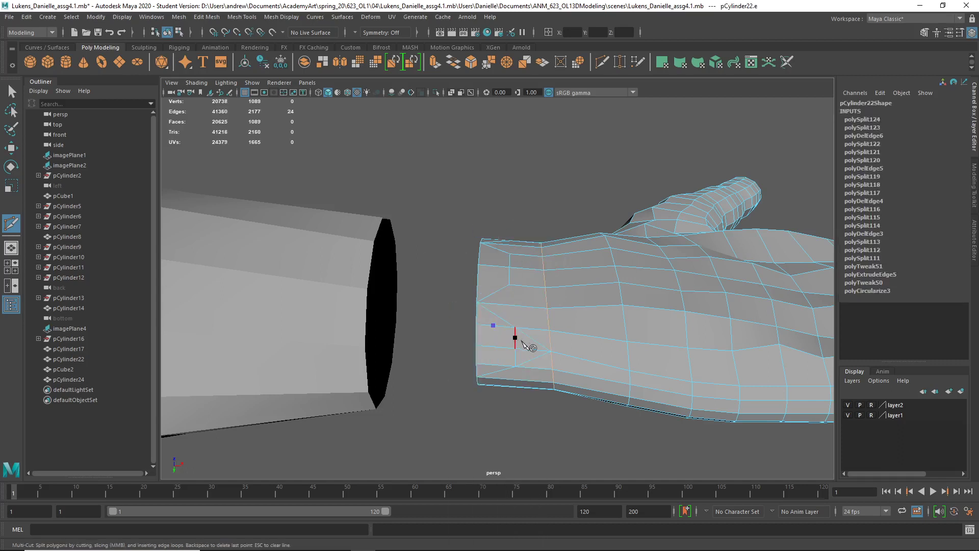
pyautogui.press('q')
pyautogui.moveTo(479, 259); pyautogui.dragTo(479, 328, button='right')
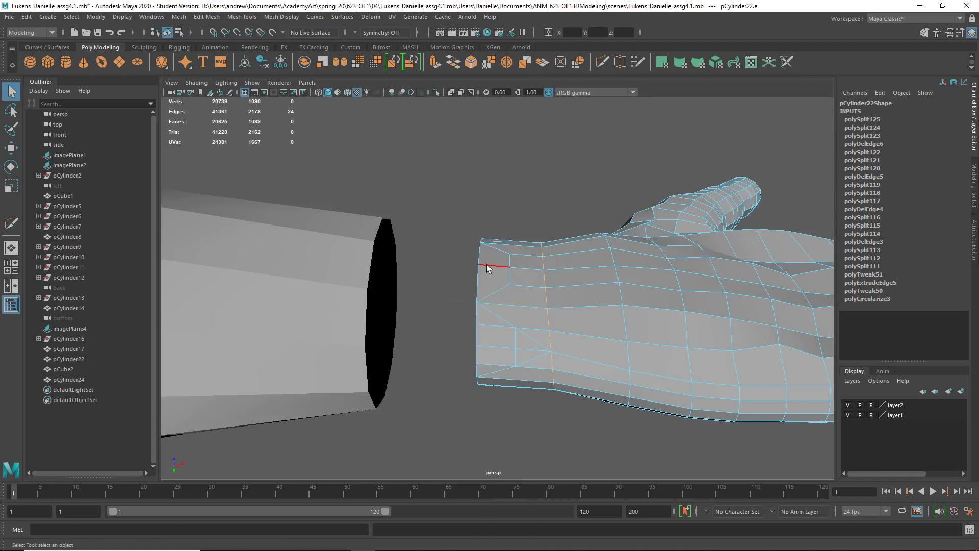
pyautogui.moveTo(492, 329); pyautogui.dragTo(449, 261, button='right')
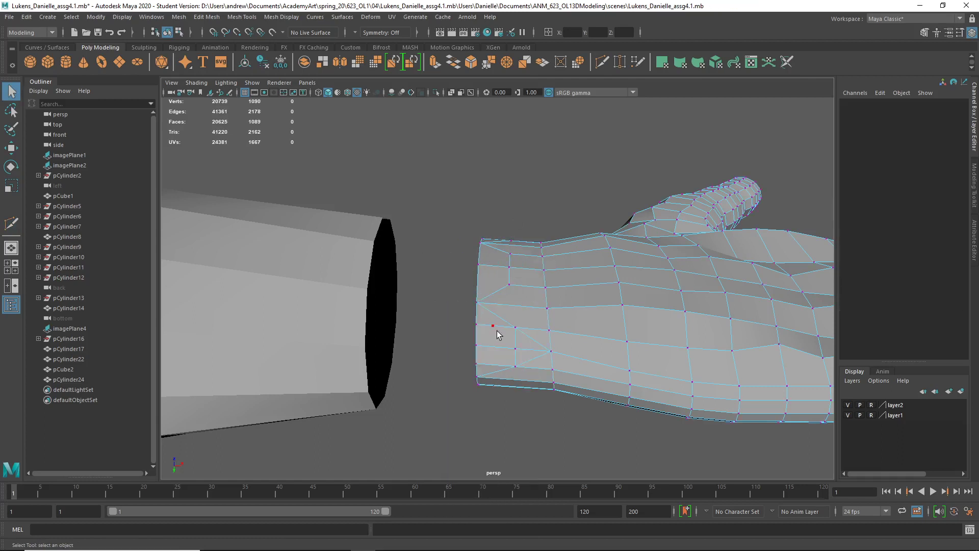
pyautogui.keyDown('shift'); pyautogui.moveTo(505, 342); pyautogui.dragTo(477, 352, button='right'); pyautogui.keyUp('shift')
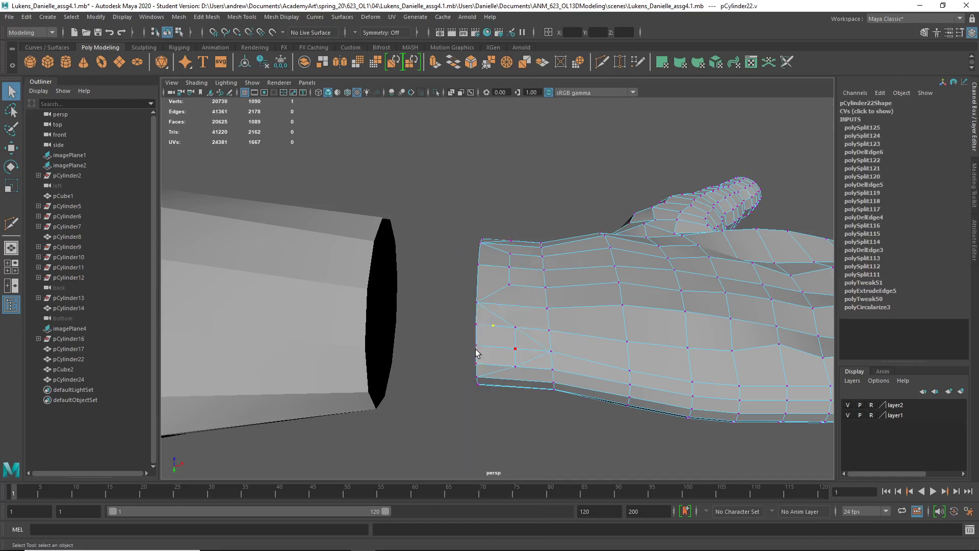
pyautogui.press('y')
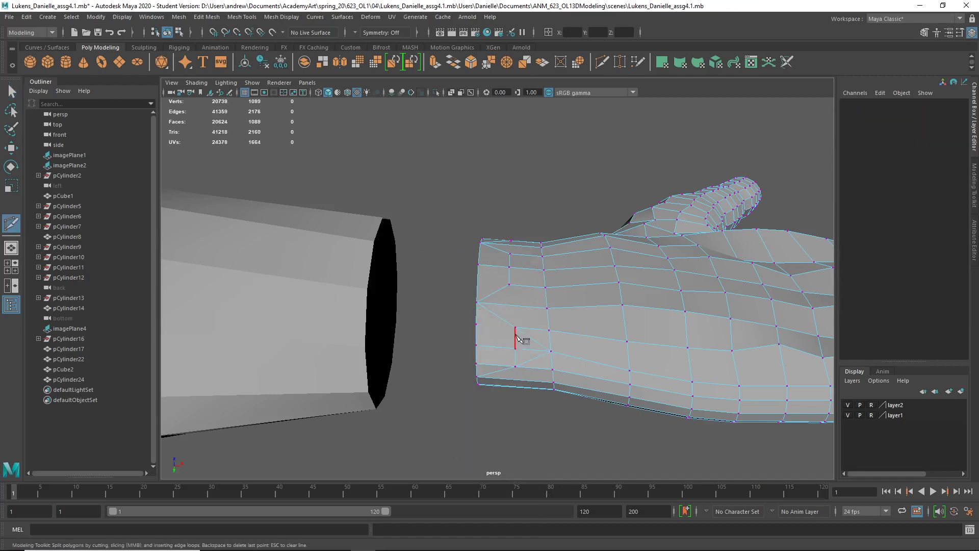
pyautogui.click(515, 327)
pyautogui.click(476, 324)
# - Delete the diagonal halves nearest the loop and the short edges to the border on the wrist's little-finger side
pyautogui.press('q')
pyautogui.moveTo(519, 258); pyautogui.dragTo(518, 232, button='right')
pyautogui.click(499, 324)
pyautogui.keyDown('shift'); pyautogui.click(538, 345); pyautogui.keyUp('shift')
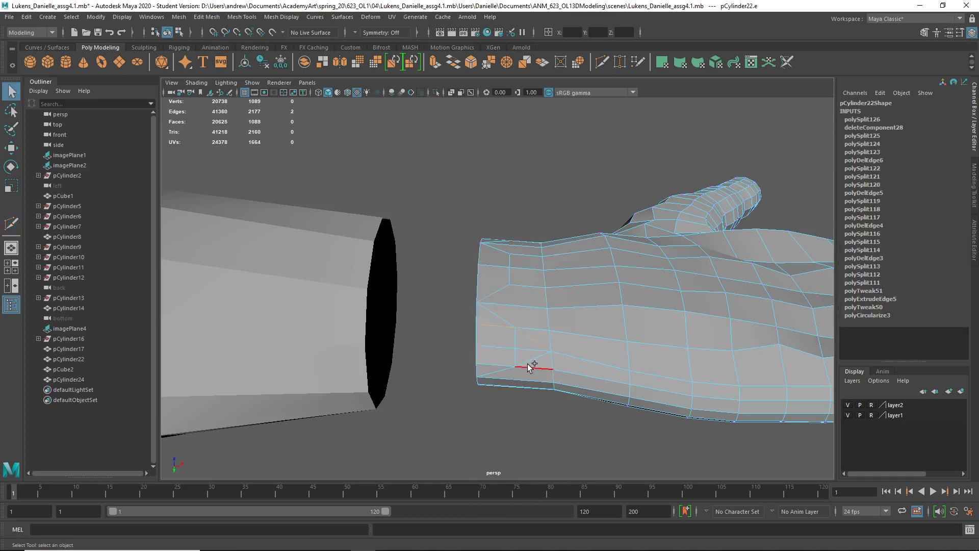
pyautogui.keyDown('shift'); pyautogui.click(531, 359); pyautogui.keyUp('shift')
pyautogui.keyDown('shift'); pyautogui.moveTo(548, 309); pyautogui.dragTo(489, 311, button='right'); pyautogui.keyUp('shift')
# - Multi-cut two diagonals from the middle loop vertex to the border on the wrist's top side and join them with a cross edge
pyautogui.keyDown('alt'); pyautogui.moveTo(521, 431); pyautogui.dragTo(544, 378); pyautogui.keyUp('alt')
pyautogui.hotkey('ctrl', 'shift', 'x')
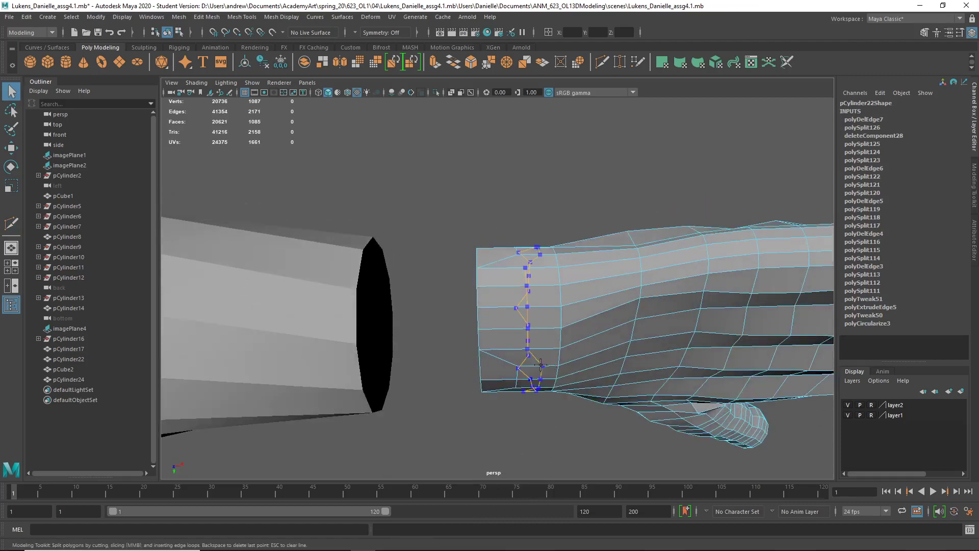
pyautogui.click(481, 271)
pyautogui.click(481, 270)
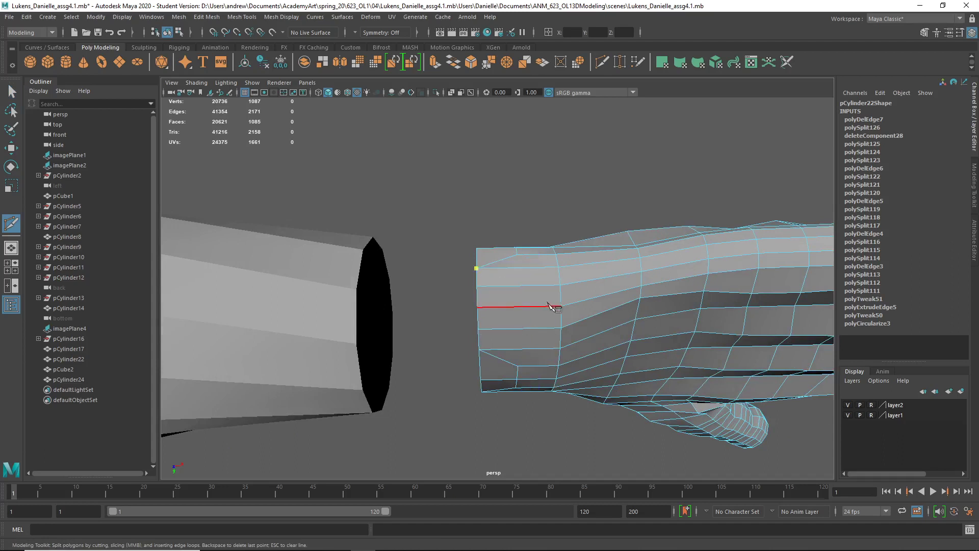
pyautogui.click(562, 307)
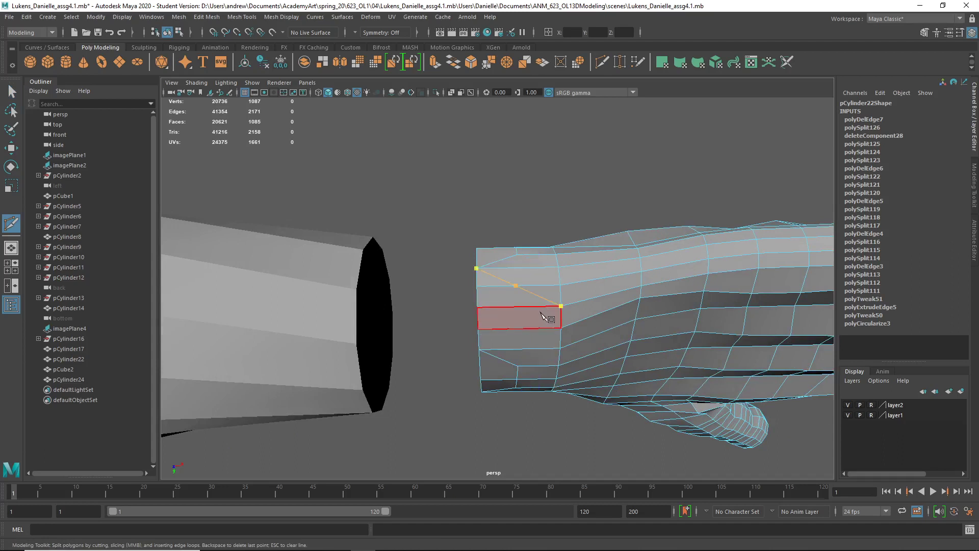
pyautogui.rightClick(480, 350)
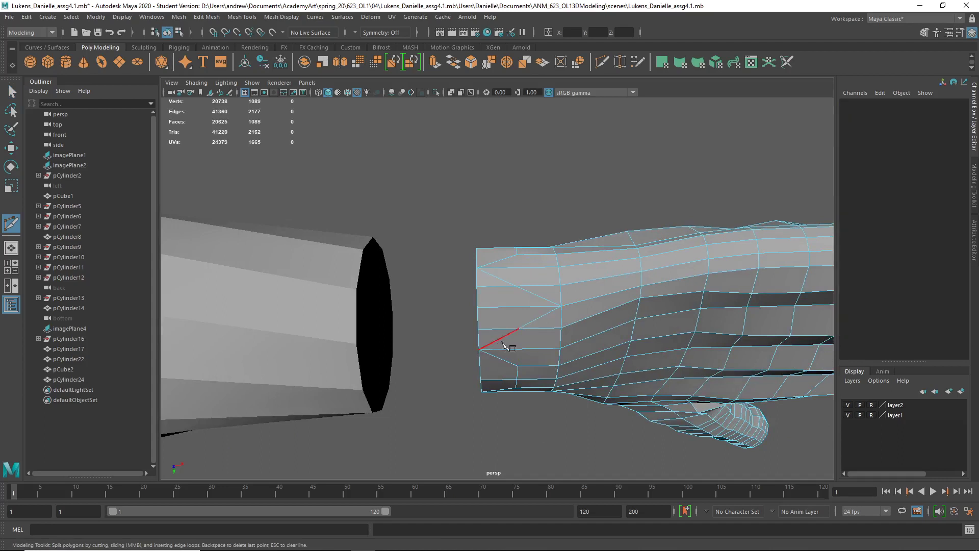
pyautogui.click(520, 331)
pyautogui.click(517, 289)
pyautogui.rightClick(517, 290)
# - Delete the diagonal halves nearest the loop and the short edges to the border on the wrist's top side
pyautogui.press('q')
pyautogui.moveTo(506, 259); pyautogui.dragTo(506, 298, button='right')
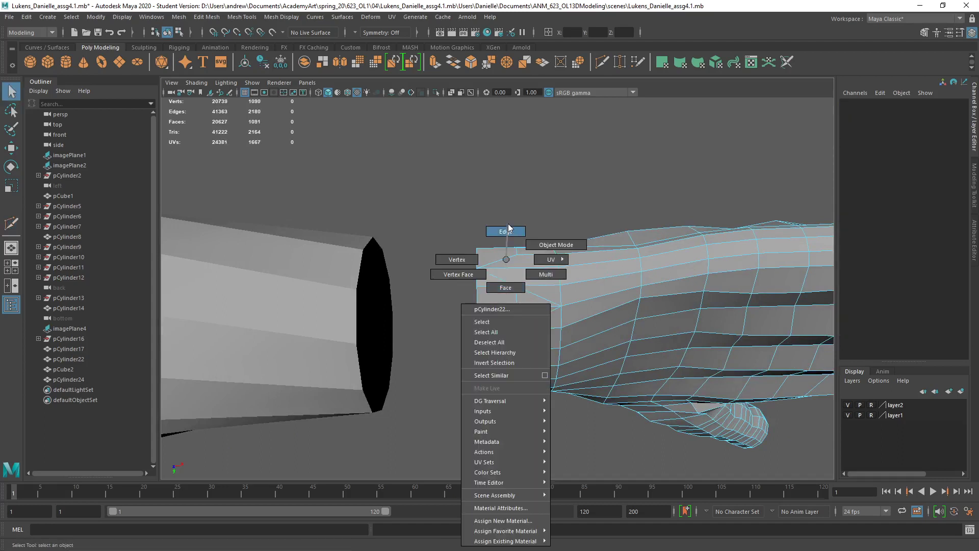
pyautogui.click(505, 232)
pyautogui.keyDown('shift'); pyautogui.click(535, 322); pyautogui.keyUp('shift')
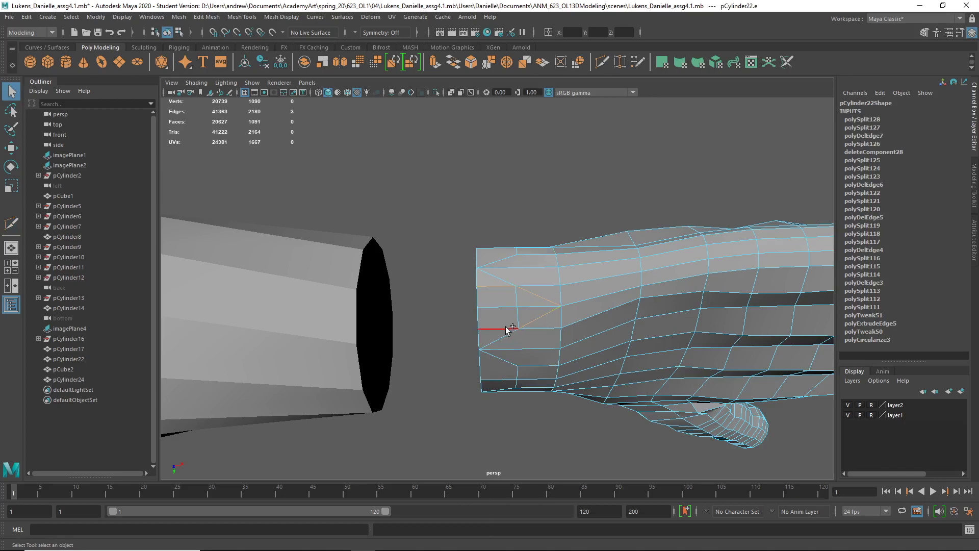
pyautogui.keyDown('shift'); pyautogui.click(507, 328); pyautogui.keyUp('shift')
pyautogui.keyDown('shift'); pyautogui.moveTo(543, 300); pyautogui.dragTo(529, 307, button='right'); pyautogui.keyUp('shift')
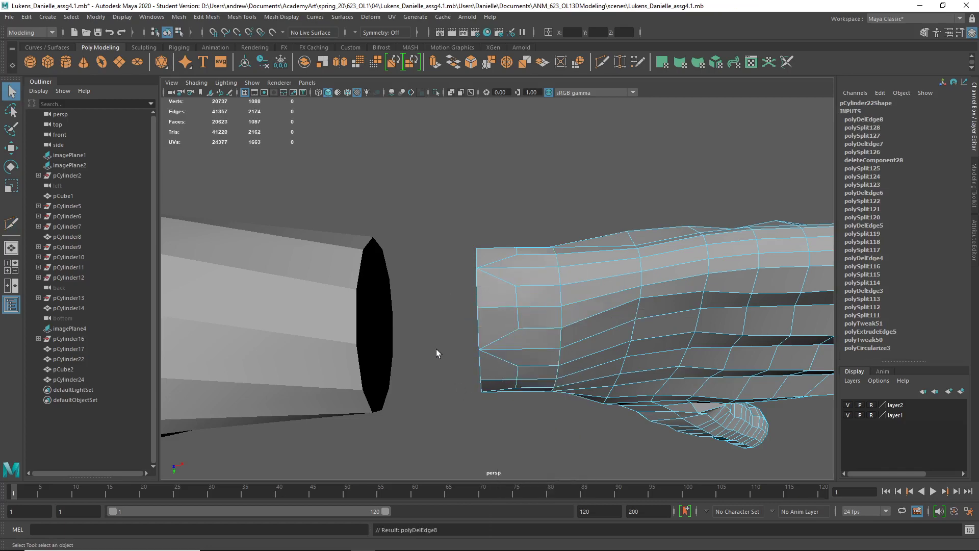
# - Select the hand's open wrist border loop to check its edge count
pyautogui.keyDown('alt'); pyautogui.moveTo(436, 348); pyautogui.dragTo(470, 339); pyautogui.keyUp('alt')
pyautogui.moveTo(490, 311); pyautogui.dragTo(495, 261, button='right')
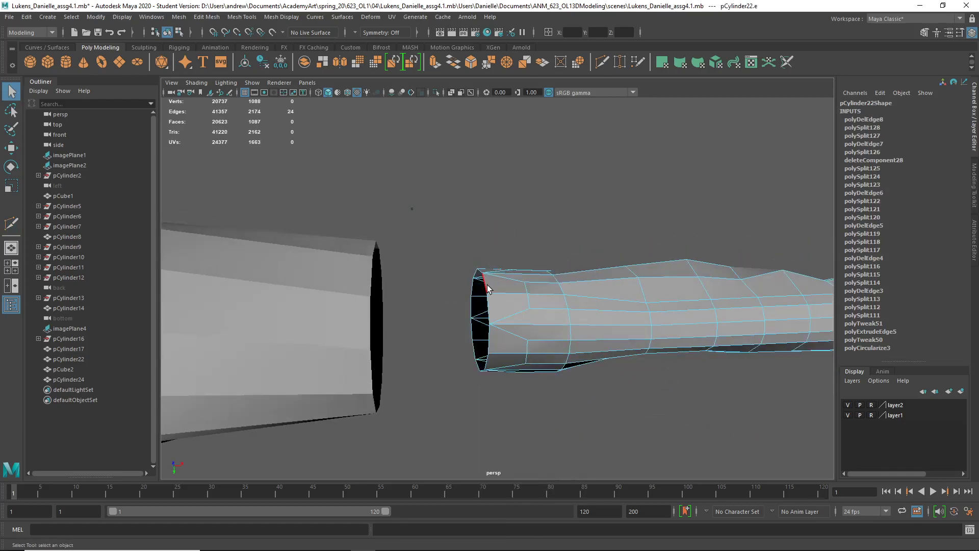
pyautogui.scroll(5, 488, 284)
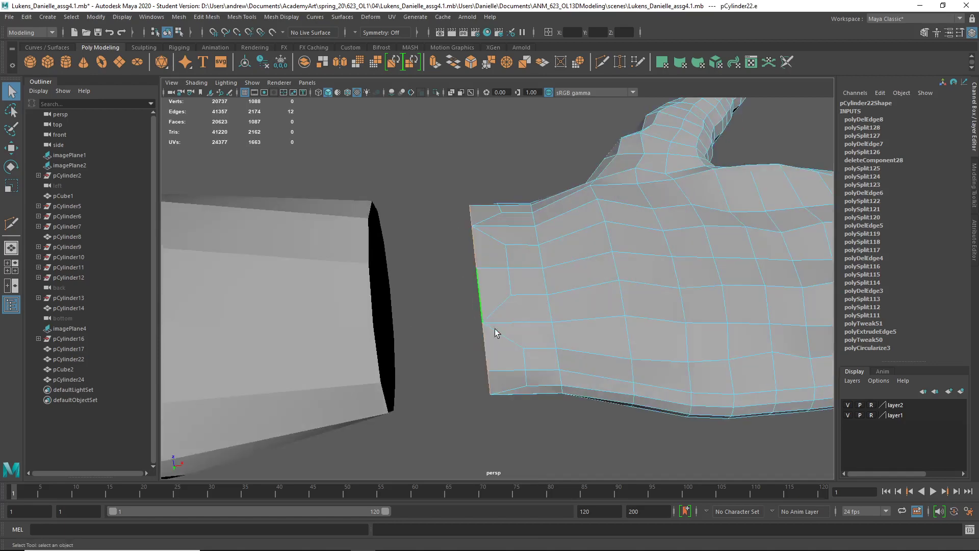
# - Select the hand and forearm meshes in object mode and combine them into one object
pyautogui.moveTo(549, 260); pyautogui.dragTo(594, 247, button='right')
pyautogui.keyDown('shift'); pyautogui.click(361, 278); pyautogui.keyUp('shift')
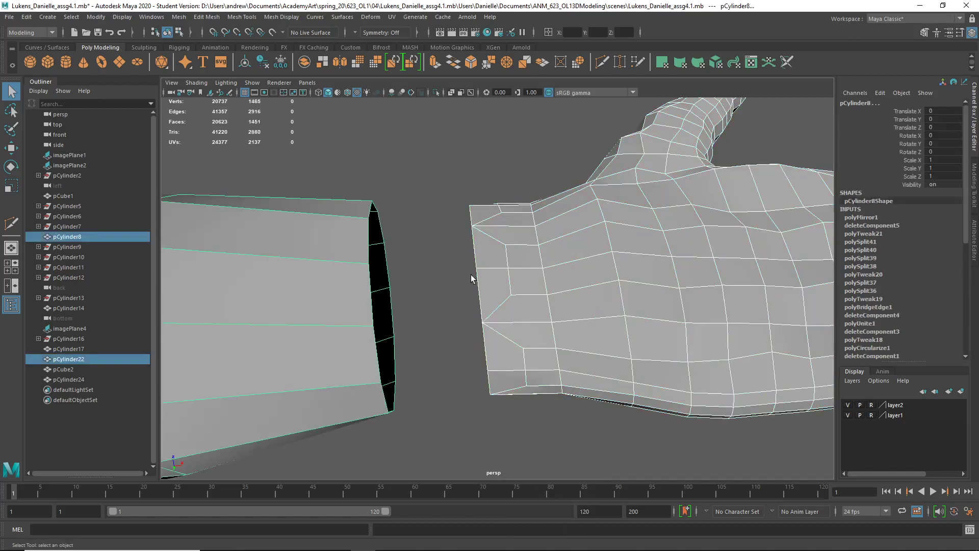
pyautogui.keyDown('alt'); pyautogui.moveTo(470, 278); pyautogui.dragTo(252, 296, button='right'); pyautogui.keyUp('alt')
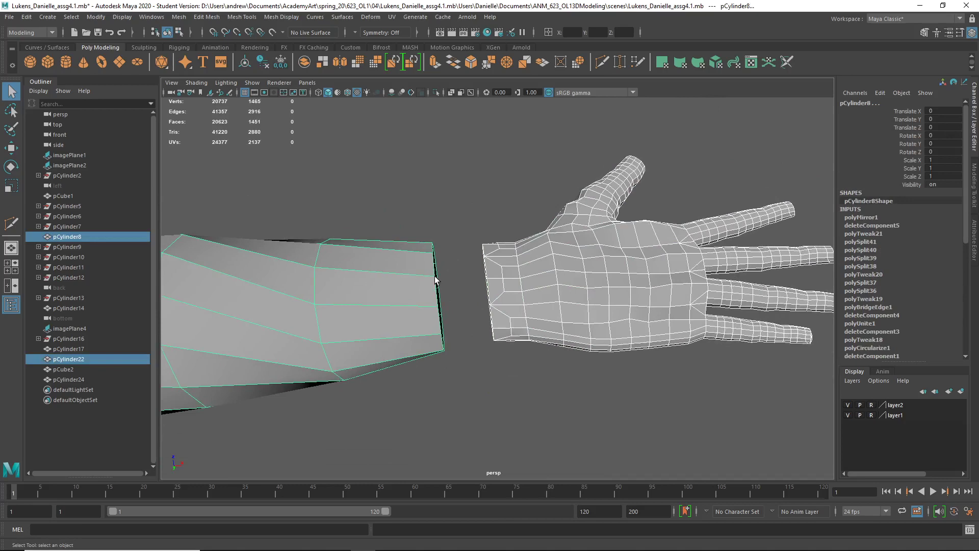
pyautogui.click(178, 16)
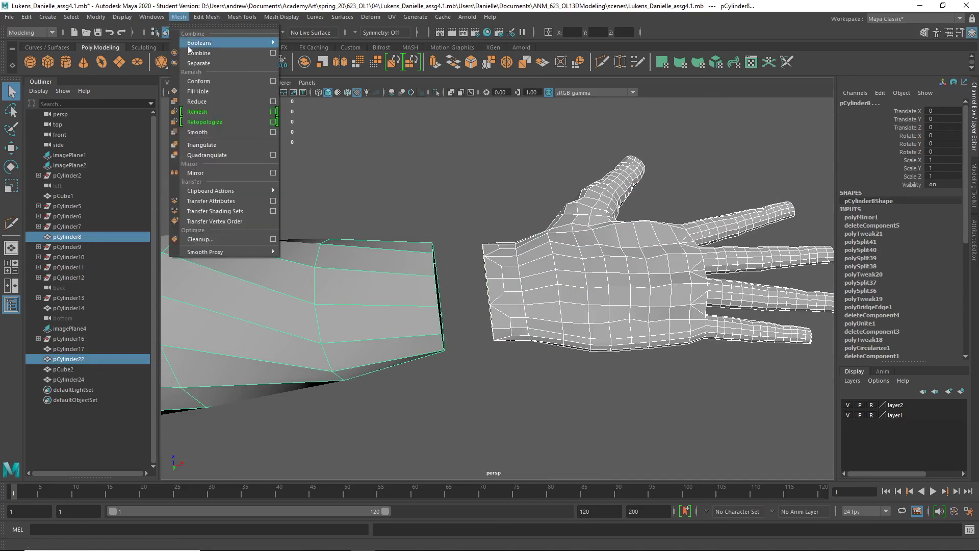
pyautogui.click(191, 39)
# - Select the facing border loops of the forearm and the wrist and bridge them with 0 divisions
pyautogui.keyDown('alt'); pyautogui.moveTo(475, 234); pyautogui.dragTo(478, 263); pyautogui.keyUp('alt')
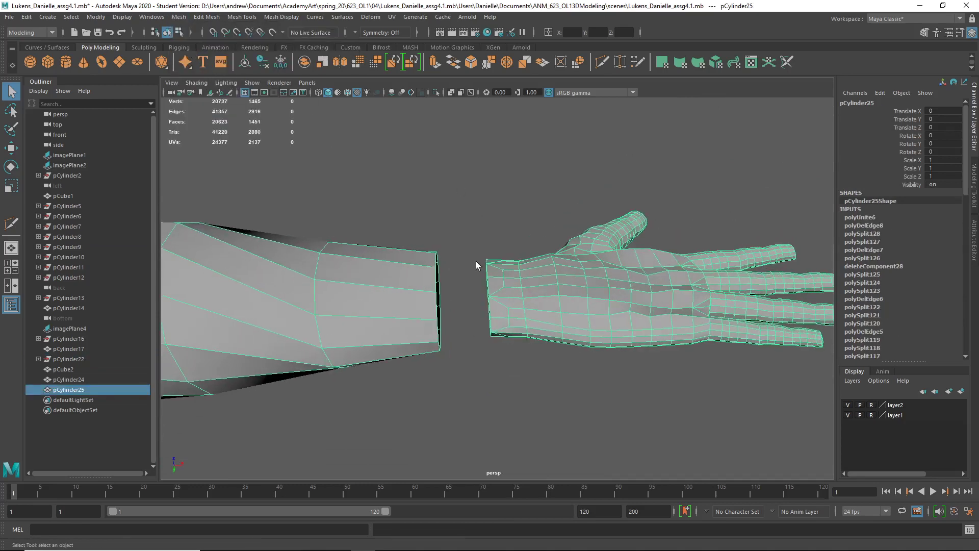
pyautogui.moveTo(478, 261); pyautogui.dragTo(482, 185, button='right')
pyautogui.keyDown('alt'); pyautogui.moveTo(481, 214); pyautogui.dragTo(429, 214); pyautogui.keyUp('alt')
pyautogui.doubleClick(455, 243)
pyautogui.keyDown('alt'); pyautogui.moveTo(428, 214); pyautogui.dragTo(161, 256, button='right'); pyautogui.keyUp('alt')
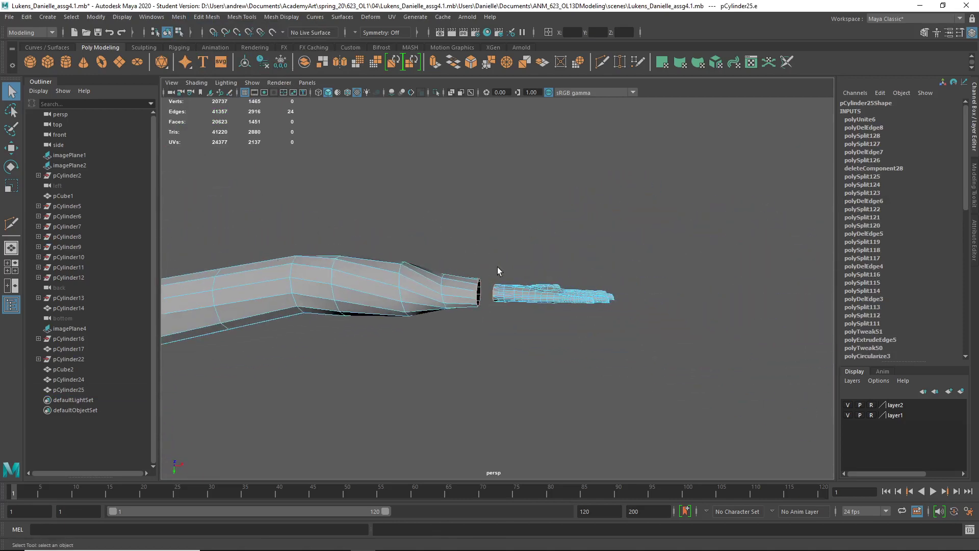
pyautogui.keyDown('alt'); pyautogui.moveTo(499, 270); pyautogui.dragTo(201, 286, button='right'); pyautogui.keyUp('alt')
pyautogui.keyDown('alt'); pyautogui.moveTo(282, 296); pyautogui.dragTo(196, 299, button='middle'); pyautogui.keyUp('alt')
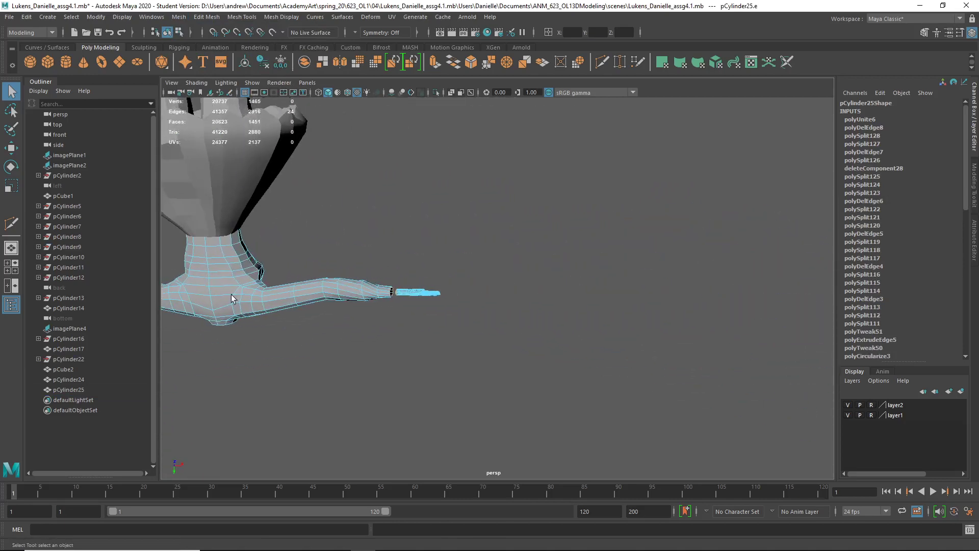
pyautogui.keyDown('alt'); pyautogui.moveTo(231, 299); pyautogui.dragTo(660, 306, button='right'); pyautogui.keyUp('alt')
pyautogui.keyDown('alt'); pyautogui.moveTo(458, 307); pyautogui.dragTo(738, 301, button='middle'); pyautogui.keyUp('alt')
pyautogui.keyDown('alt'); pyautogui.moveTo(478, 297); pyautogui.dragTo(662, 298, button='right'); pyautogui.keyUp('alt')
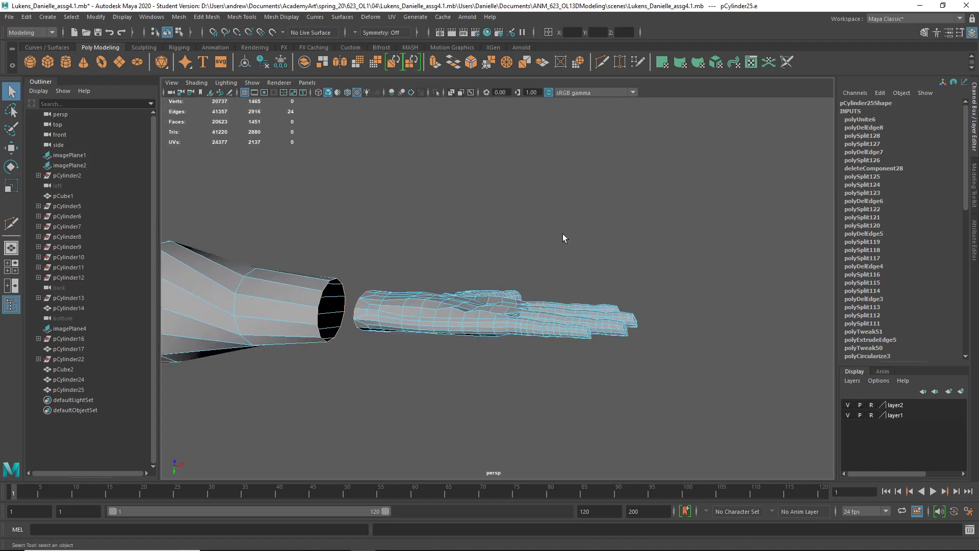
pyautogui.keyDown('shift'); pyautogui.moveTo(563, 234); pyautogui.dragTo(560, 358, button='right'); pyautogui.keyUp('shift')
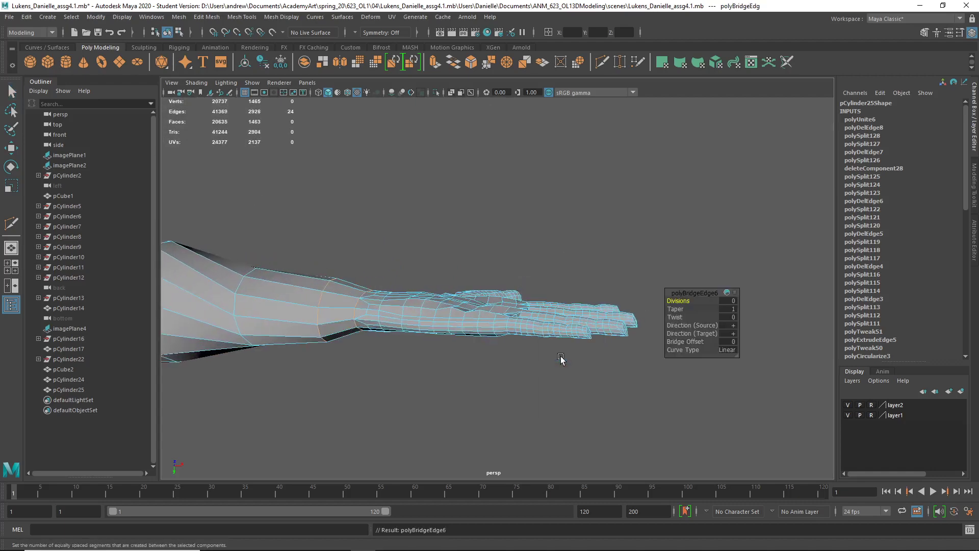
# - Return to object mode and preview the joined arm and hand smoothed in shaded display
pyautogui.keyDown('alt'); pyautogui.moveTo(383, 261); pyautogui.dragTo(375, 227); pyautogui.keyUp('alt')
pyautogui.moveTo(423, 227); pyautogui.dragTo(477, 187, button='right')
pyautogui.press('q')
pyautogui.click(559, 184)
pyautogui.moveTo(556, 240)
pyautogui.keyDown('alt'); pyautogui.mouseDown()
pyautogui.moveTo(512, 216)
pyautogui.moveTo(481, 240)
pyautogui.moveTo(618, 230)
pyautogui.mouseUp(); pyautogui.keyUp('alt')
pyautogui.click(500, 238)
pyautogui.press('4')
pyautogui.press('5')
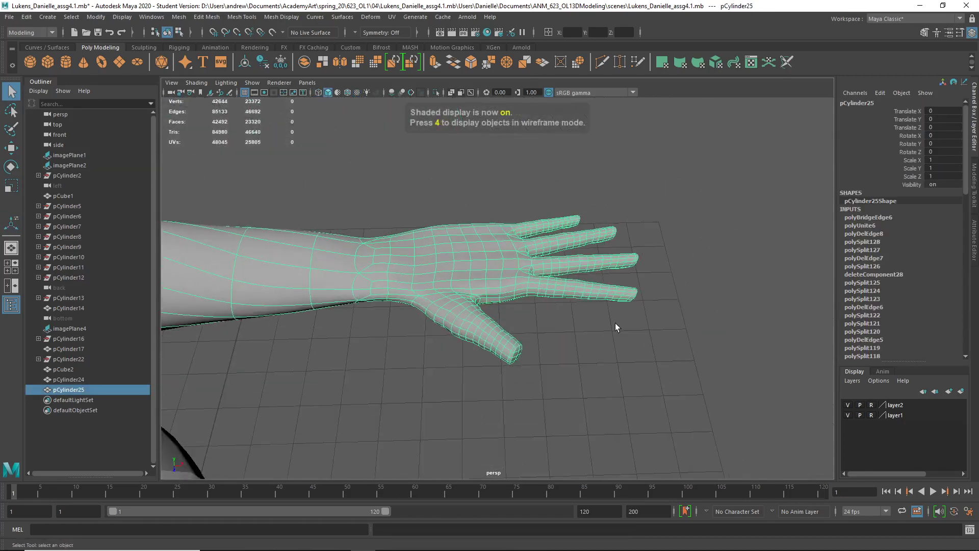
pyautogui.click(617, 328)
pyautogui.keyDown('alt'); pyautogui.moveTo(564, 333); pyautogui.dragTo(453, 329, button='right'); pyautogui.keyUp('alt')
pyautogui.moveTo(453, 331)
pyautogui.keyDown('alt'); pyautogui.mouseDown()
pyautogui.moveTo(456, 311)
pyautogui.moveTo(458, 341)
pyautogui.mouseUp(); pyautogui.keyUp('alt')
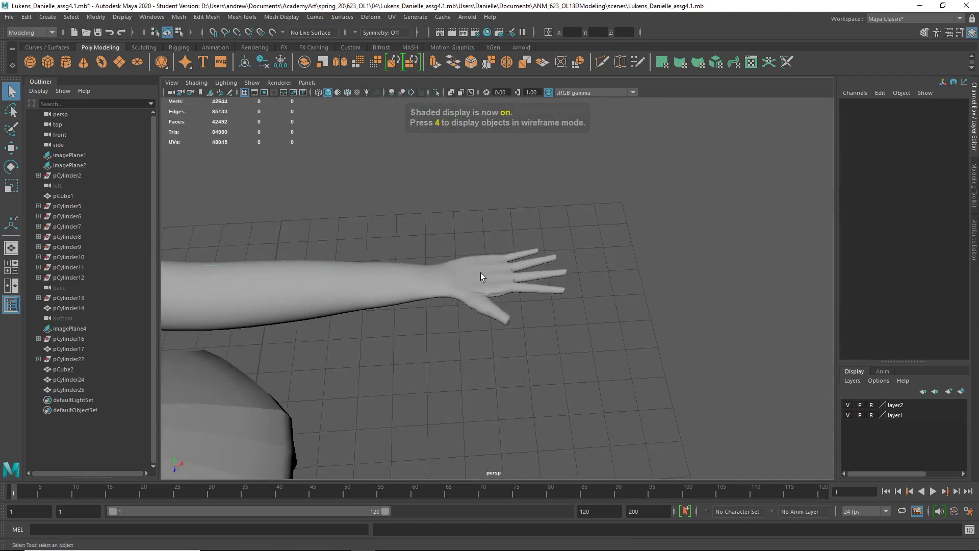
# - Switch the selected arm mesh back to unsmoothed display and inspect the topology around the hand and thumb base
pyautogui.click(481, 272)
pyautogui.keyDown('alt'); pyautogui.moveTo(577, 318); pyautogui.dragTo(703, 346, button='right'); pyautogui.keyUp('alt')
pyautogui.press('1')
pyautogui.keyDown('alt'); pyautogui.moveTo(487, 328); pyautogui.dragTo(406, 280); pyautogui.keyUp('alt')
pyautogui.keyDown('alt'); pyautogui.moveTo(406, 280); pyautogui.dragTo(573, 277, button='right'); pyautogui.keyUp('alt')
pyautogui.keyDown('alt'); pyautogui.moveTo(573, 277); pyautogui.dragTo(412, 277); pyautogui.keyUp('alt')
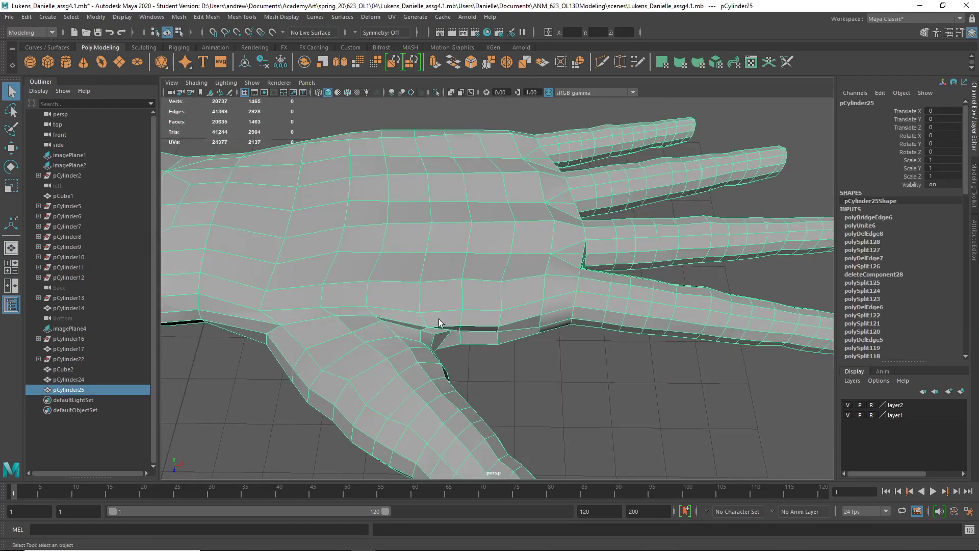
pyautogui.keyDown('alt'); pyautogui.moveTo(413, 276); pyautogui.dragTo(526, 291, button='middle'); pyautogui.keyUp('alt')
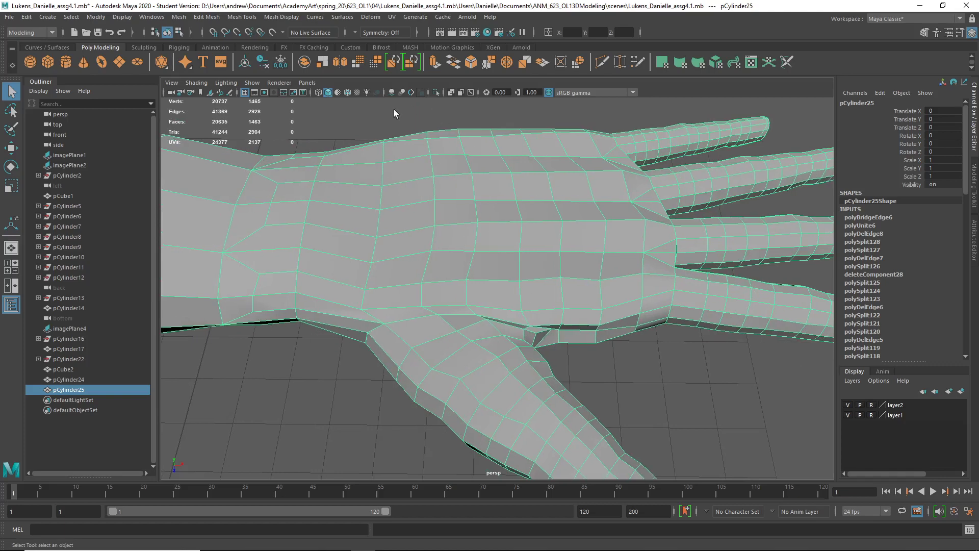
# - Smooth the web between thumb and index finger using the Sculpt Geometry Tool's smooth operation with a brush radius of 0.1014
pyautogui.click(342, 18)
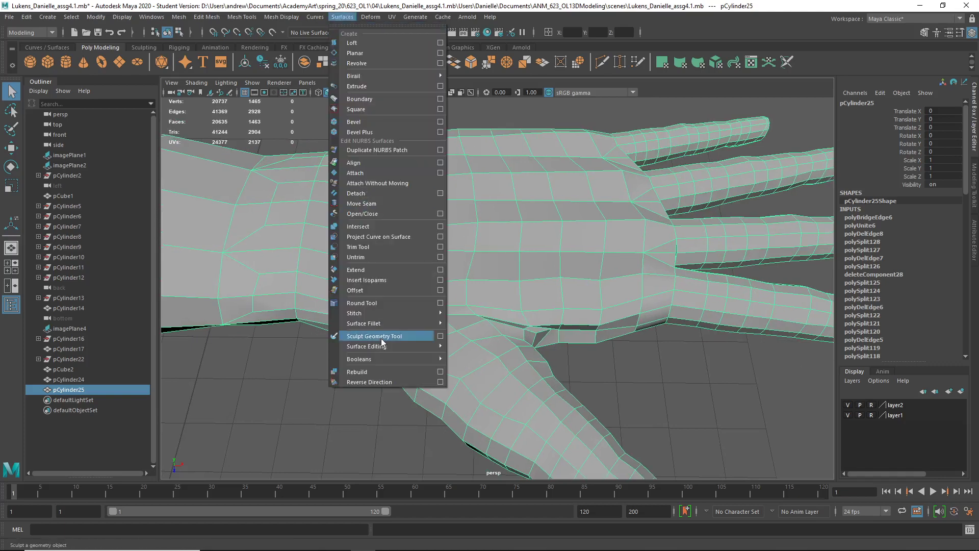
pyautogui.click(440, 336)
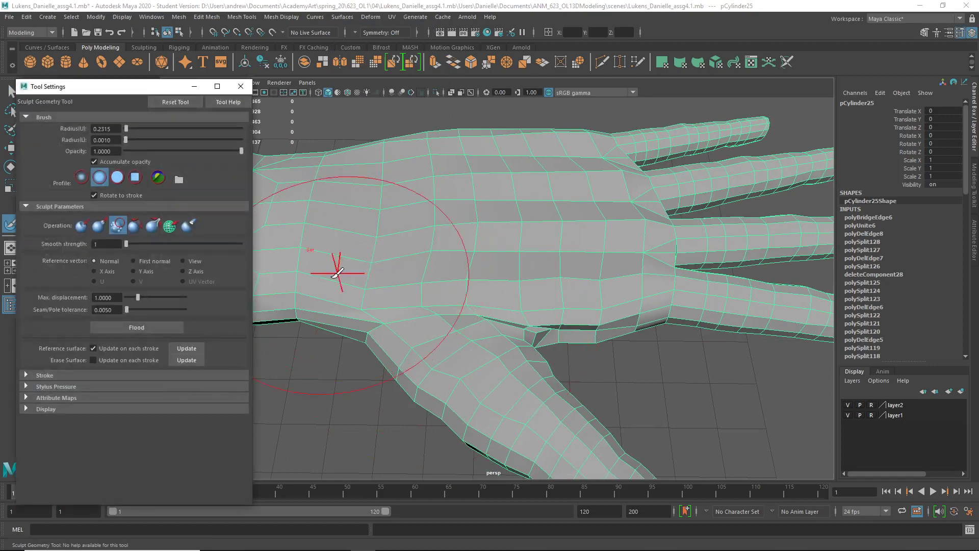
pyautogui.click(78, 375)
pyautogui.click(91, 378)
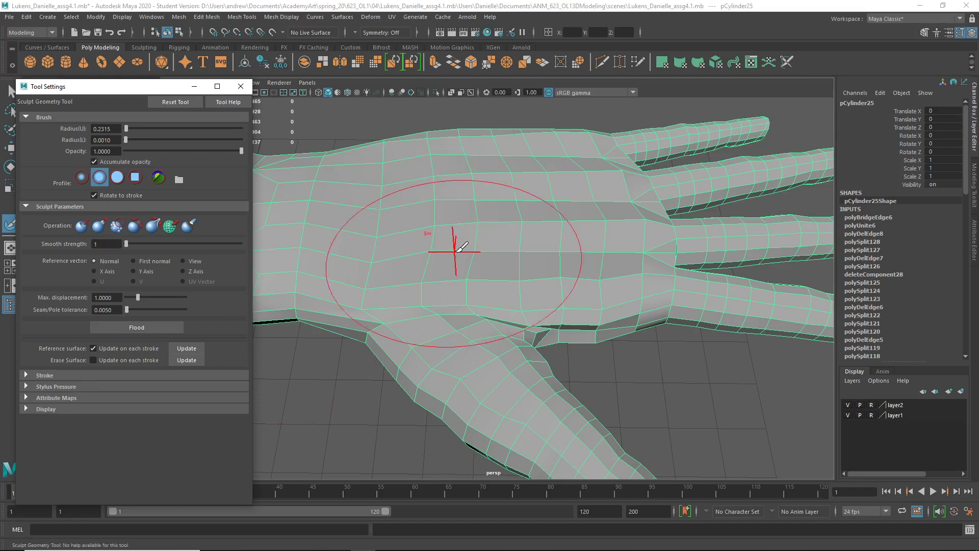
pyautogui.press('b')
pyautogui.moveTo(483, 271); pyautogui.dragTo(448, 271)
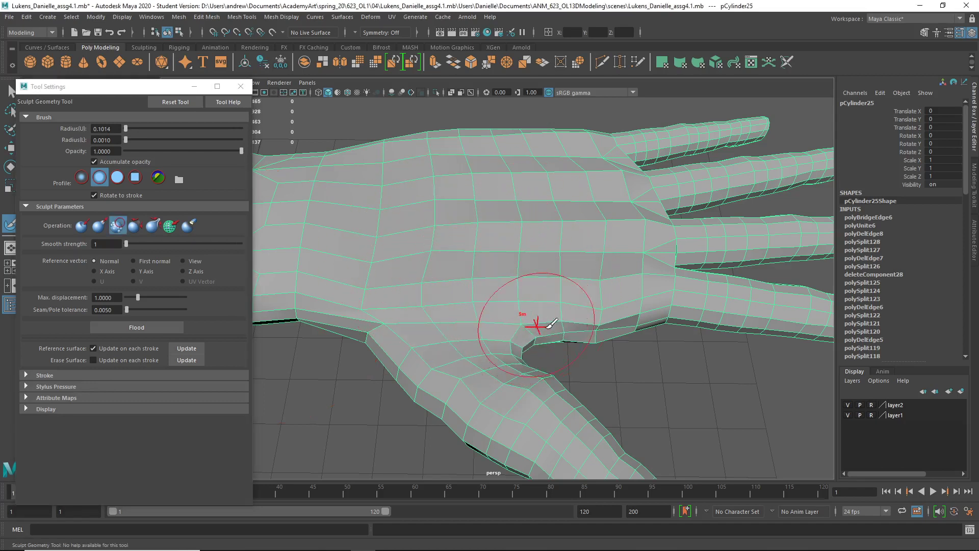
# - Smooth the palm-side surface around the thumb base with the same sculpt brush
pyautogui.moveTo(586, 338)
pyautogui.keyDown('alt'); pyautogui.mouseDown()
pyautogui.moveTo(516, 335)
pyautogui.moveTo(458, 287)
pyautogui.moveTo(477, 271)
pyautogui.mouseUp(); pyautogui.keyUp('alt')
pyautogui.moveTo(443, 195); pyautogui.dragTo(475, 208)
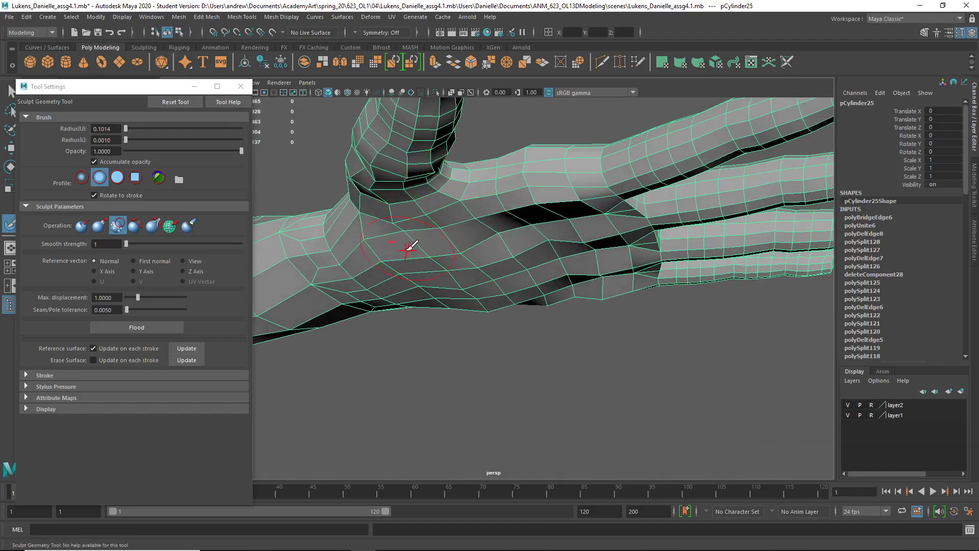
pyautogui.keyDown('alt'); pyautogui.moveTo(415, 271); pyautogui.dragTo(513, 373); pyautogui.keyUp('alt')
# - Select the vertices around the thumb web in vertex mode and raise them slightly using soft selection with a reduced falloff
pyautogui.press('q')
pyautogui.moveTo(500, 260); pyautogui.dragTo(462, 265, button='right')
pyautogui.click(479, 339)
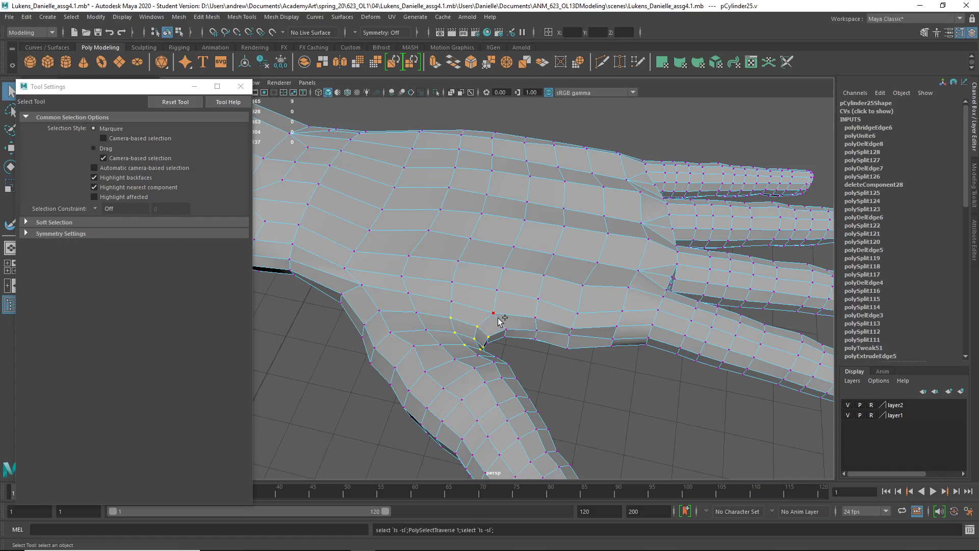
pyautogui.keyDown('alt'); pyautogui.moveTo(509, 344); pyautogui.dragTo(521, 351); pyautogui.keyUp('alt')
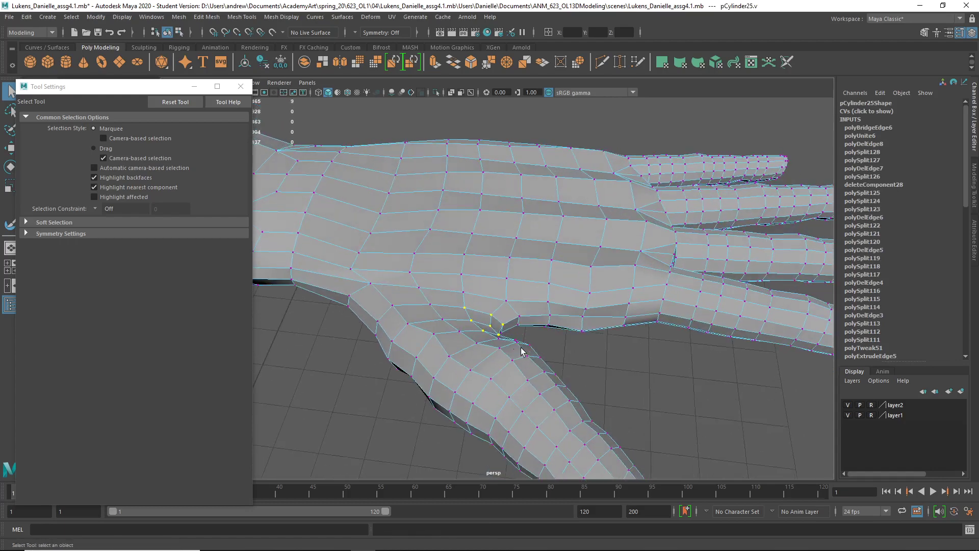
pyautogui.press('b')
pyautogui.moveTo(507, 309); pyautogui.dragTo(378, 312)
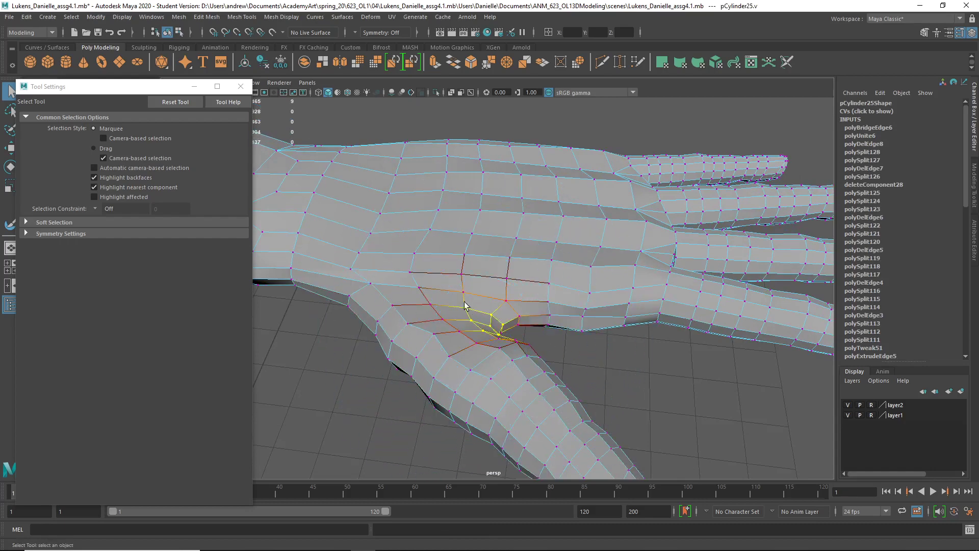
pyautogui.press('w')
pyautogui.keyDown('alt'); pyautogui.moveTo(520, 320); pyautogui.dragTo(531, 299); pyautogui.keyUp('alt')
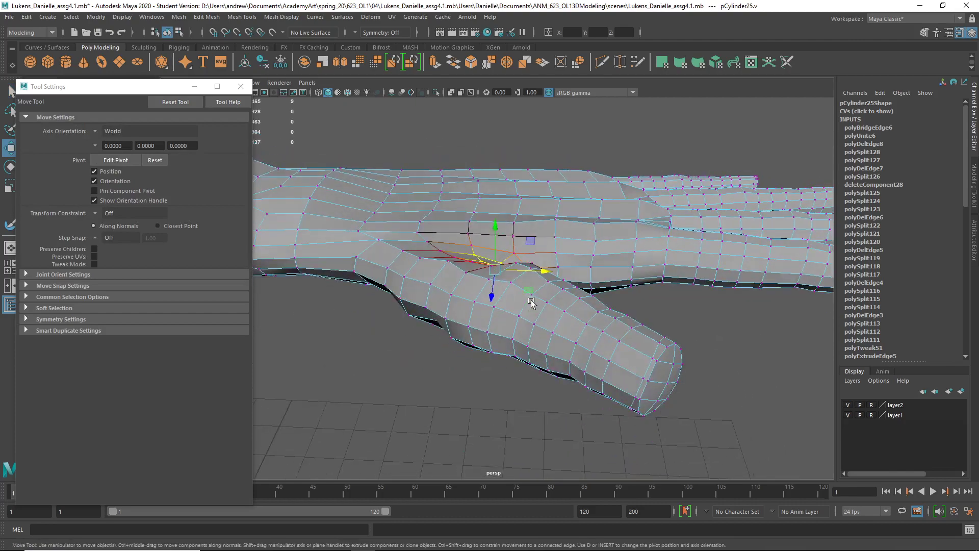
pyautogui.moveTo(531, 240); pyautogui.dragTo(533, 222)
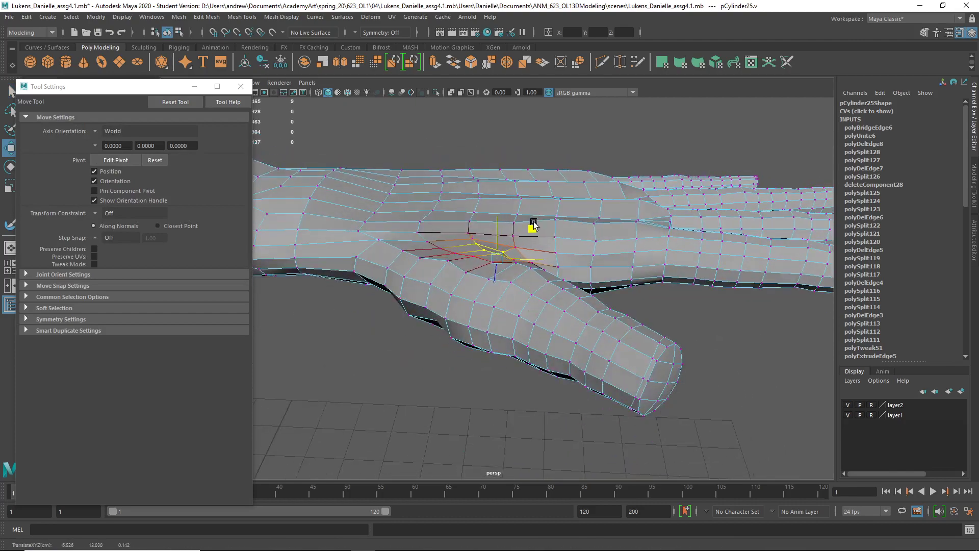
pyautogui.keyDown('alt'); pyautogui.moveTo(473, 244); pyautogui.dragTo(579, 300); pyautogui.keyUp('alt')
pyautogui.click(402, 303)
# - In smoothed display, select a patch of palm vertices at the thumb base and apply soft selection with a narrow falloff around it
pyautogui.keyDown('alt'); pyautogui.moveTo(613, 325); pyautogui.dragTo(459, 332, button='right'); pyautogui.keyUp('alt')
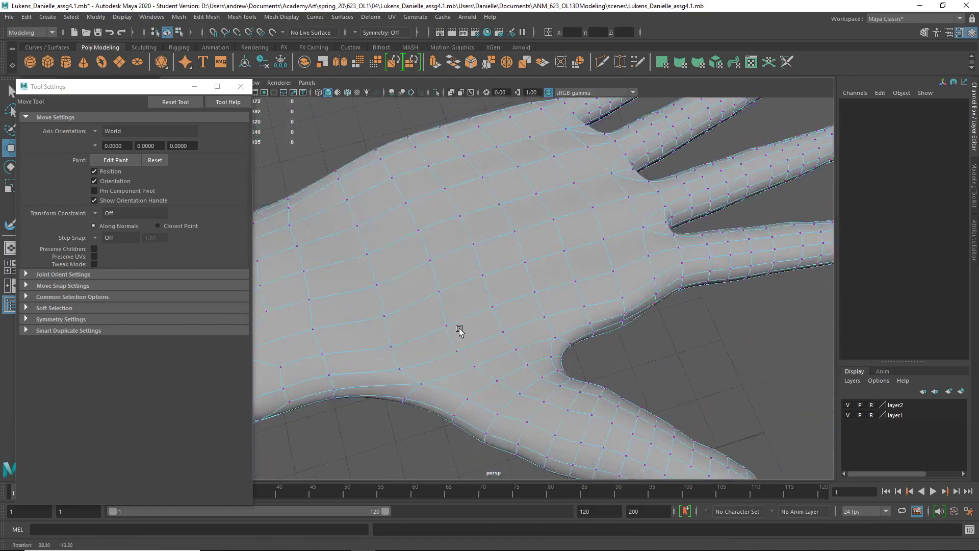
pyautogui.keyDown('alt'); pyautogui.moveTo(459, 333); pyautogui.dragTo(461, 243); pyautogui.keyUp('alt')
pyautogui.click(460, 243)
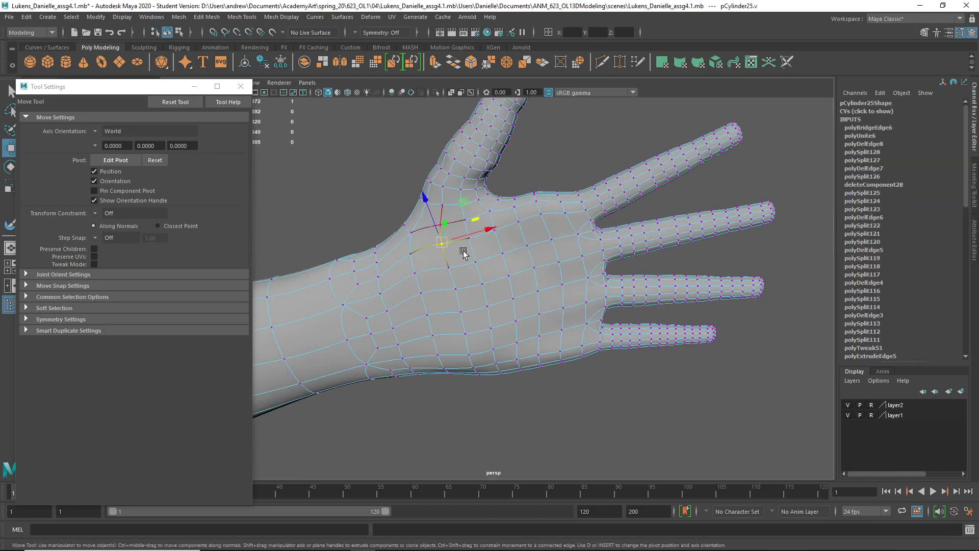
pyautogui.hotkey('shift', '.')
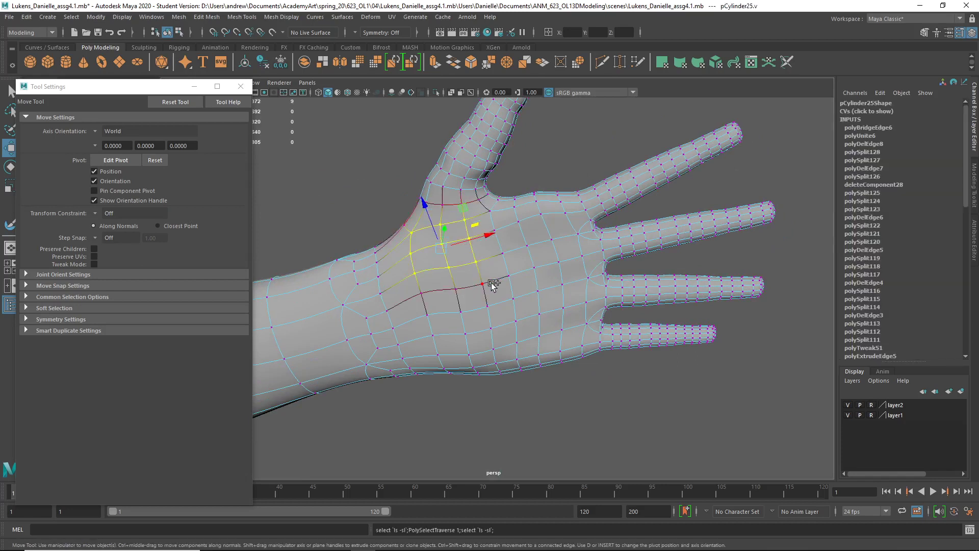
pyautogui.hotkey('shift', '.')
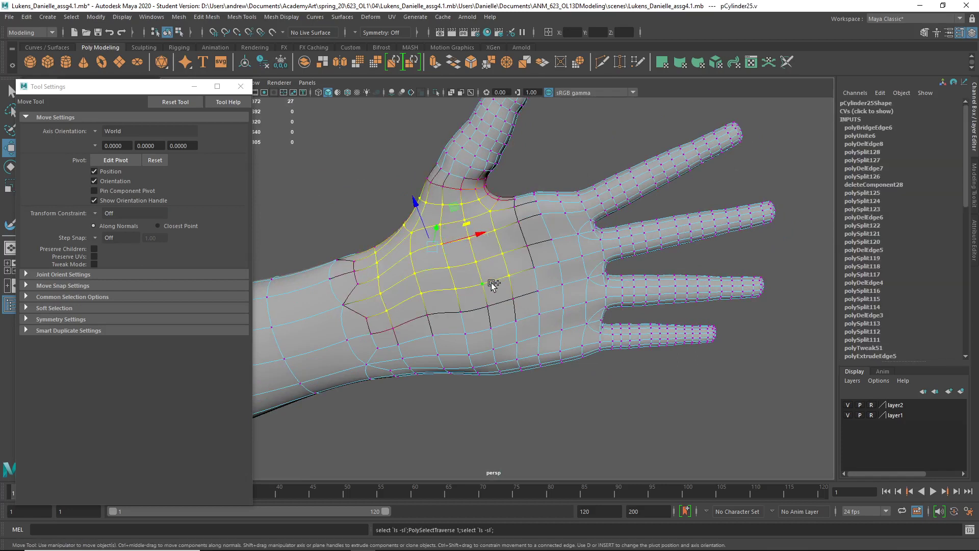
pyautogui.keyDown('alt'); pyautogui.moveTo(425, 279); pyautogui.dragTo(470, 277); pyautogui.keyUp('alt')
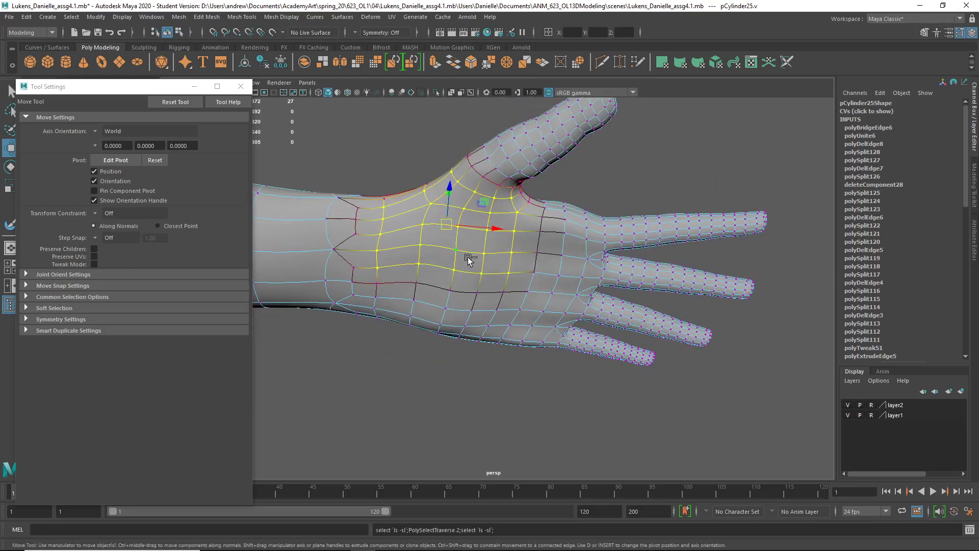
pyautogui.hotkey('shift', ',')
pyautogui.press('b')
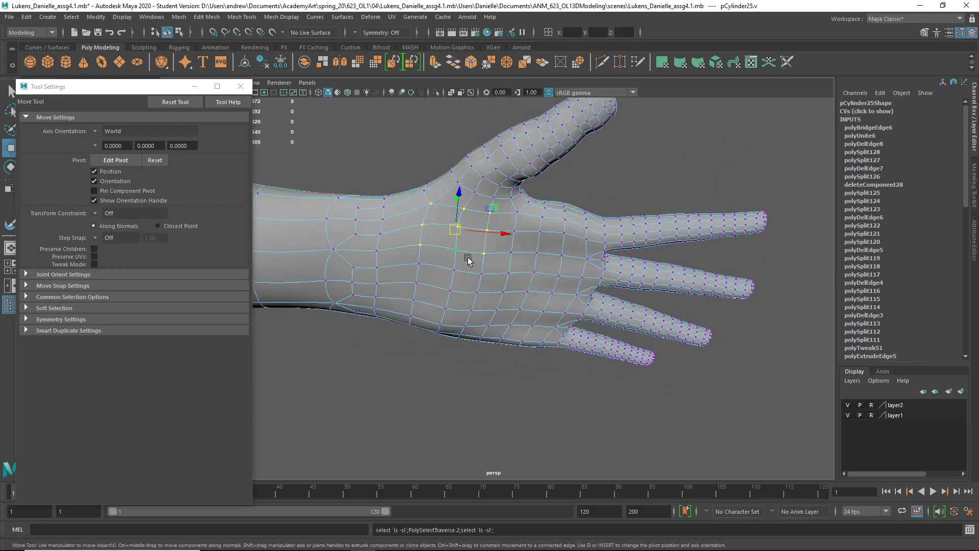
pyautogui.press('b')
pyautogui.moveTo(449, 254); pyautogui.dragTo(476, 255)
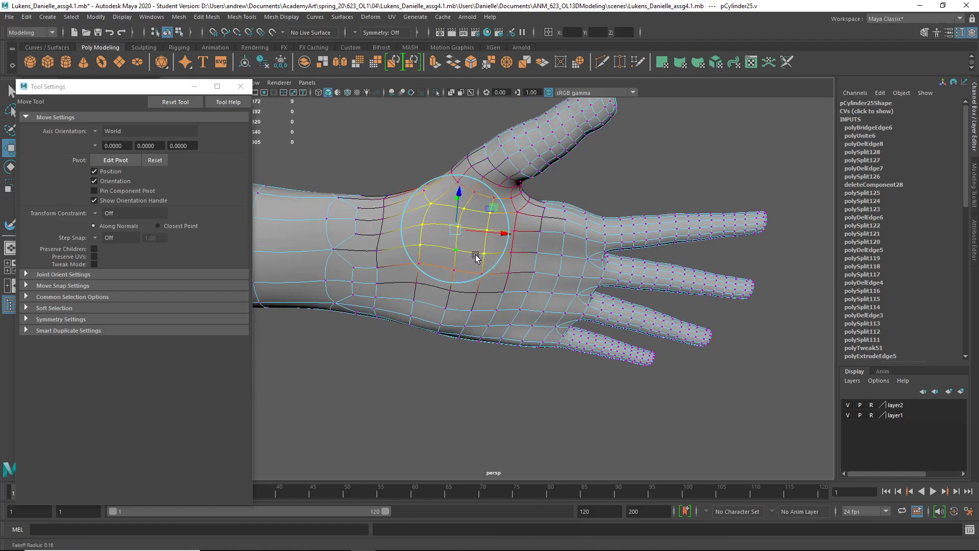
pyautogui.keyDown('alt'); pyautogui.moveTo(503, 286); pyautogui.dragTo(535, 225); pyautogui.keyUp('alt')
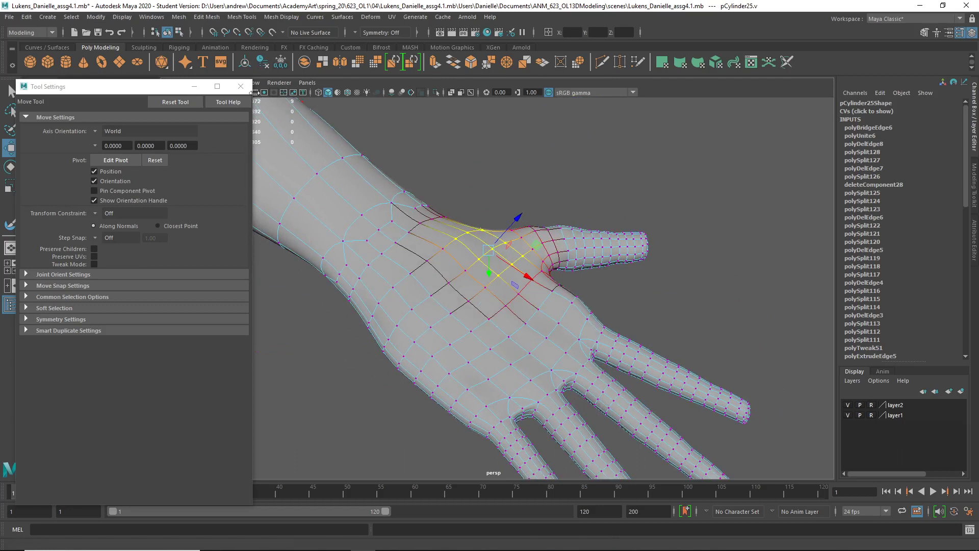
# - Set the Move tool's axis orientation to Normal and pull the soft-selected thumb-base vertices outward to bulge the palm
pyautogui.click(496, 272)
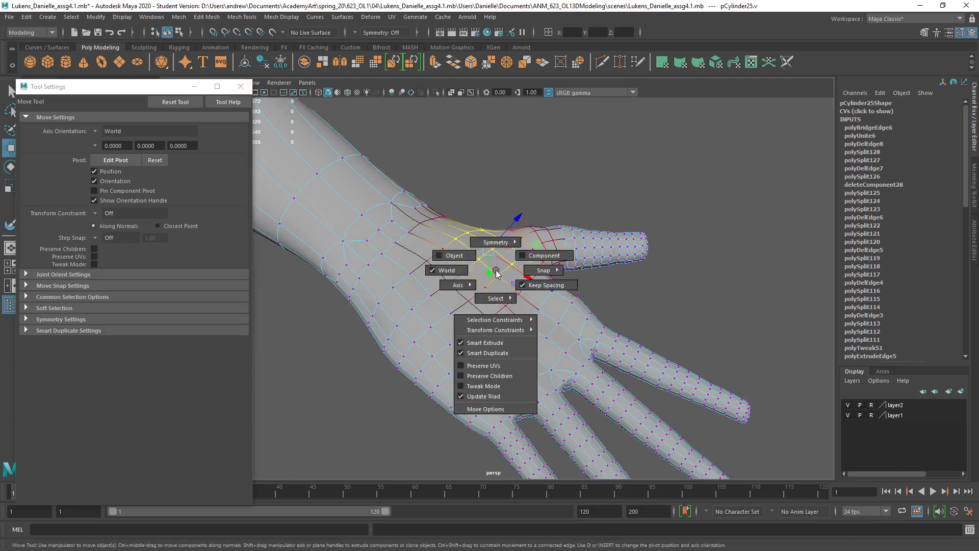
pyautogui.click(468, 285)
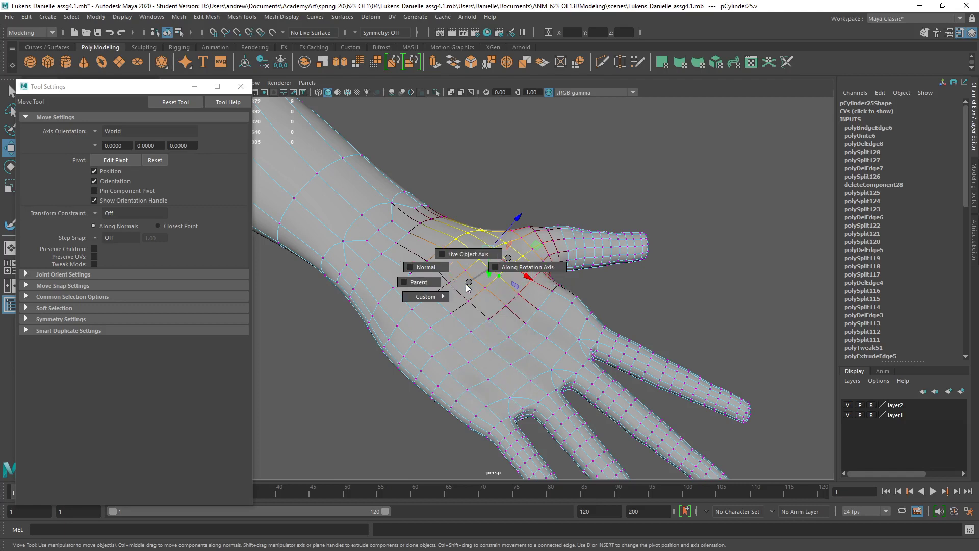
pyautogui.click(427, 267)
pyautogui.click(93, 129)
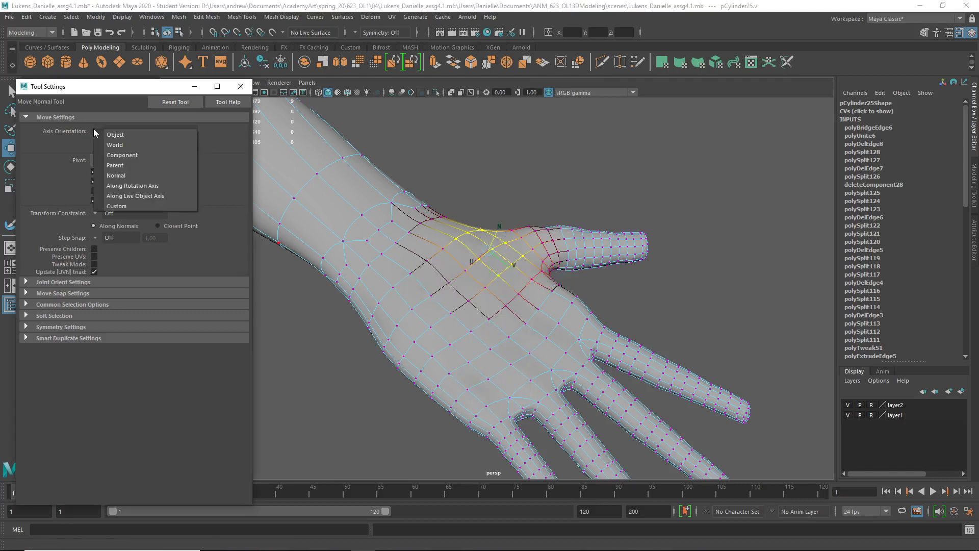
pyautogui.click(125, 175)
pyautogui.keyDown('alt'); pyautogui.moveTo(496, 264); pyautogui.dragTo(501, 227); pyautogui.keyUp('alt')
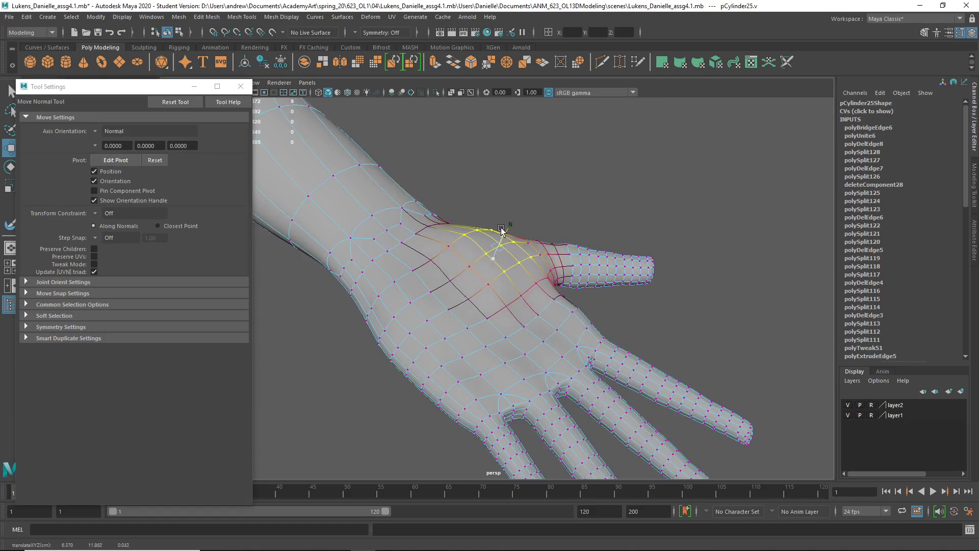
pyautogui.moveTo(537, 270)
pyautogui.keyDown('alt'); pyautogui.mouseDown()
pyautogui.moveTo(553, 276)
pyautogui.moveTo(517, 318)
pyautogui.moveTo(476, 308)
pyautogui.moveTo(542, 260)
pyautogui.mouseUp(); pyautogui.keyUp('alt')
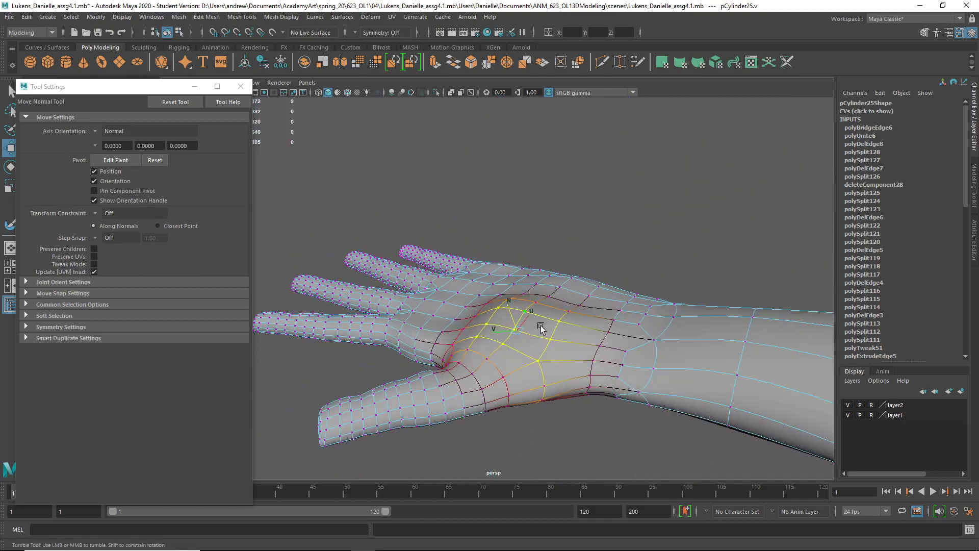
# - Return the arm to object mode in unsmoothed display and inspect the hand's side profile, closing the tool settings
pyautogui.moveTo(542, 260); pyautogui.dragTo(608, 219, button='right')
pyautogui.click(608, 219)
pyautogui.keyDown('alt'); pyautogui.moveTo(603, 246); pyautogui.dragTo(564, 313); pyautogui.keyUp('alt')
pyautogui.keyDown('alt'); pyautogui.moveTo(500, 306); pyautogui.dragTo(477, 358); pyautogui.keyUp('alt')
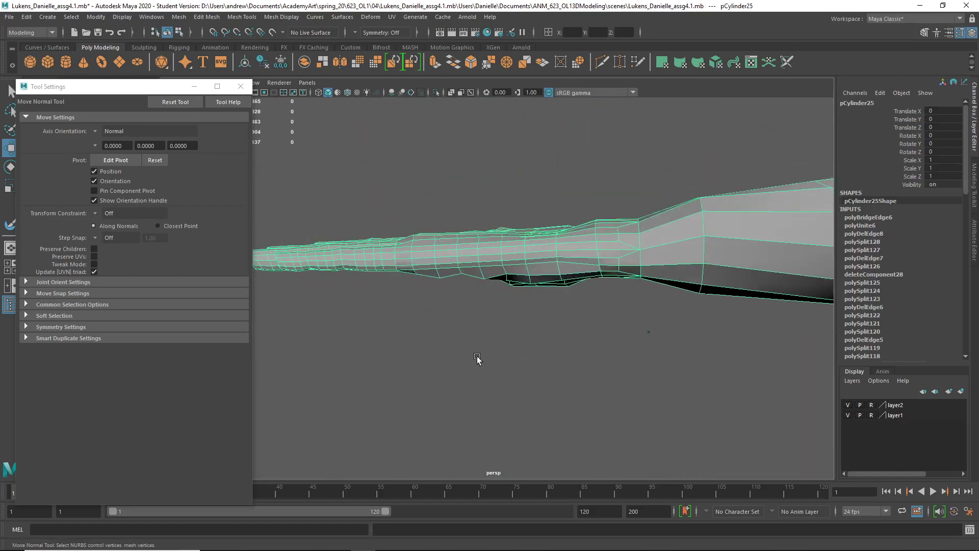
pyautogui.keyDown('alt'); pyautogui.moveTo(503, 264); pyautogui.dragTo(379, 343); pyautogui.keyUp('alt')
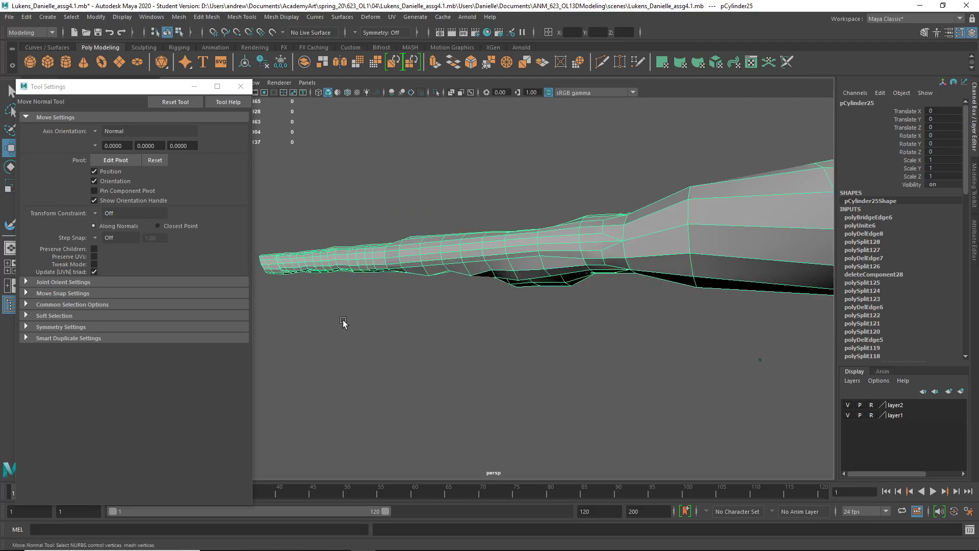
pyautogui.click(241, 86)
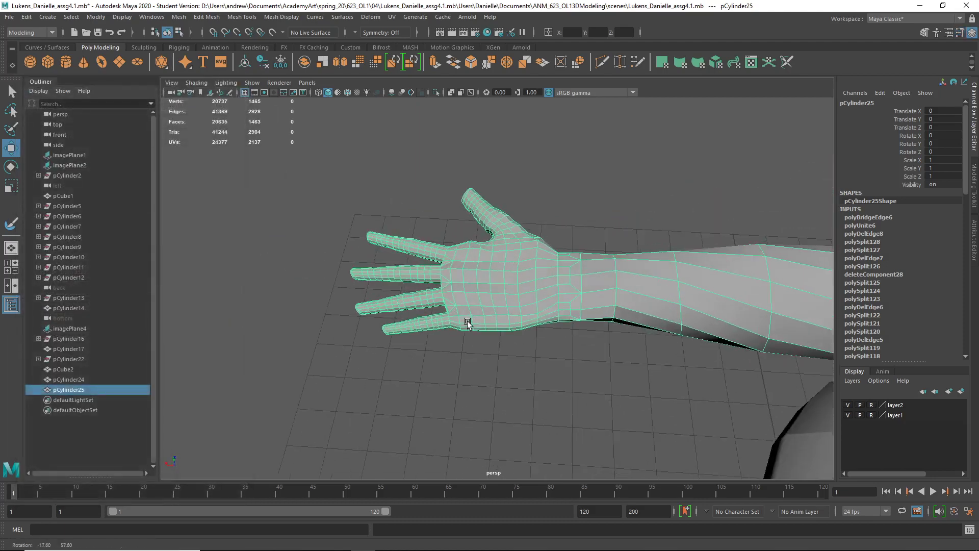